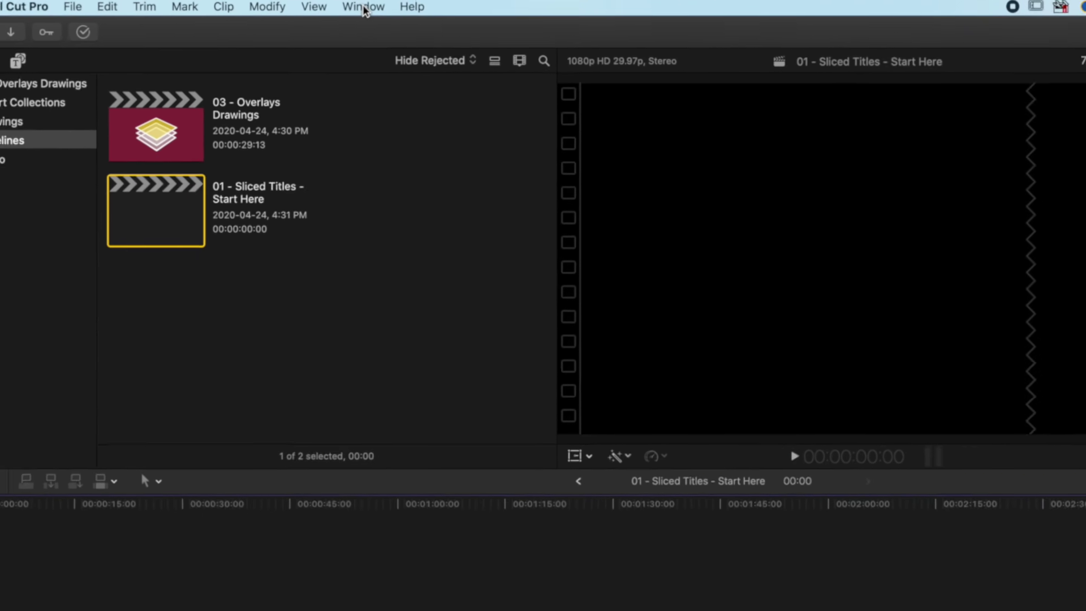
Reset the window layout to the Default workspace
left_click(289, 7)
mouse_move(448, 247)
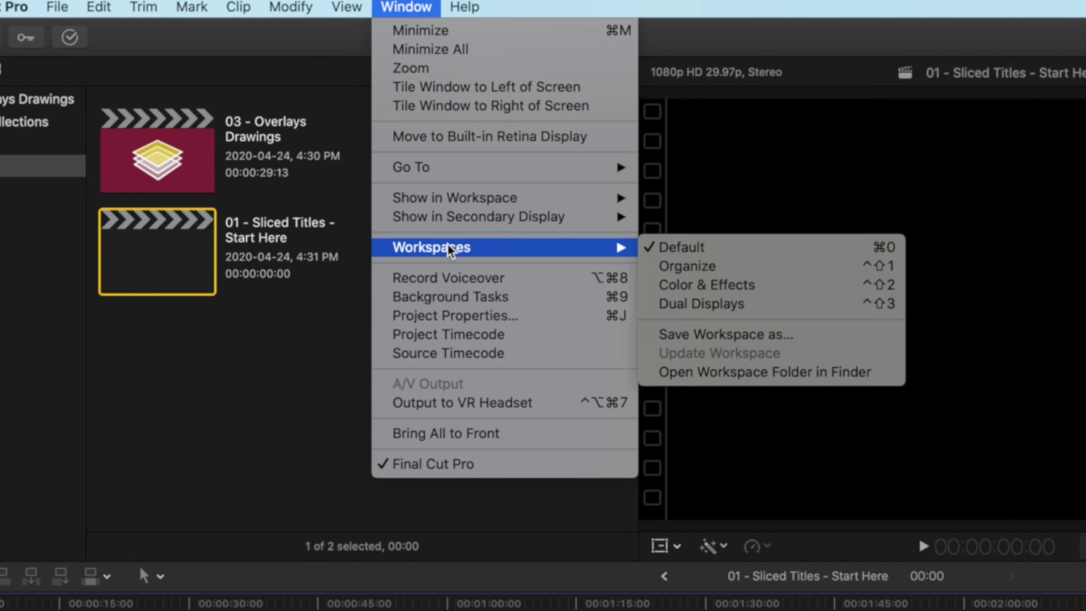
left_click(776, 250)
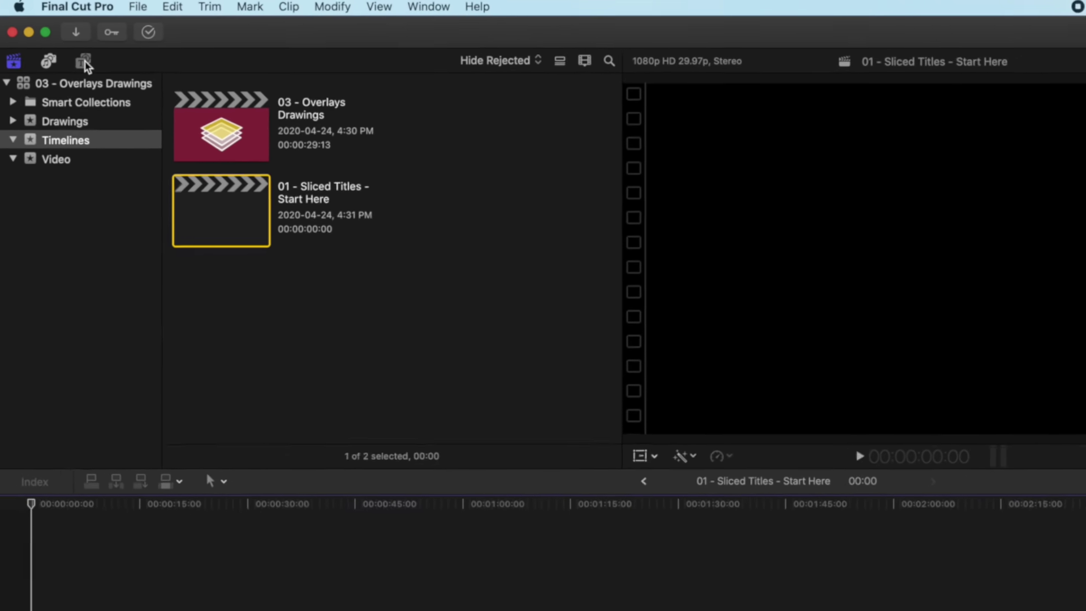
Add a Basic Title from the Bumper/Opener titles to the start of the timeline, 26:06 long, and fit it in view
left_click(60, 43)
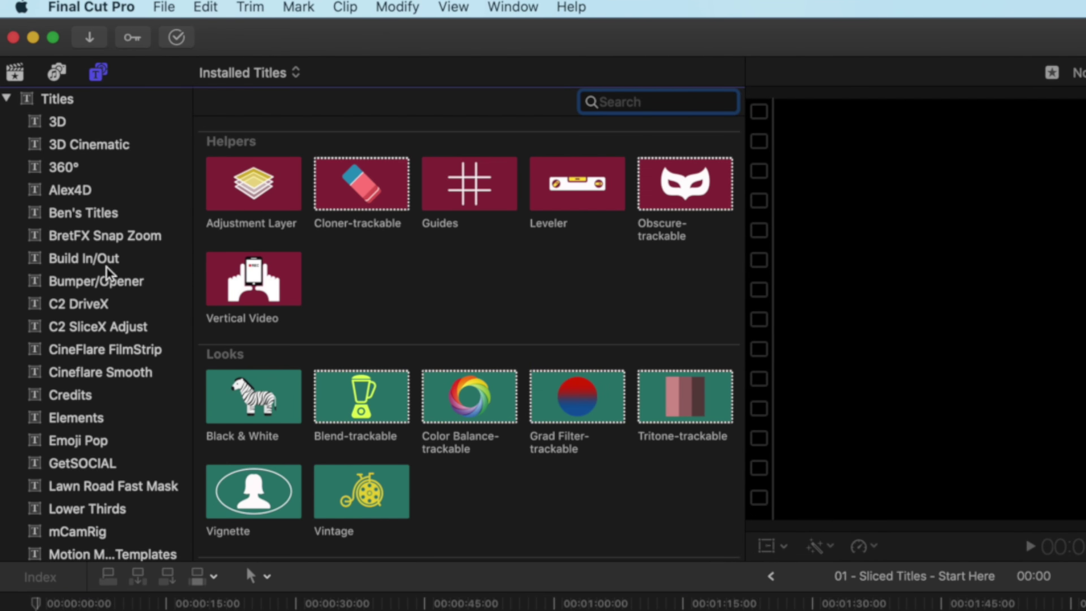
left_click(116, 285)
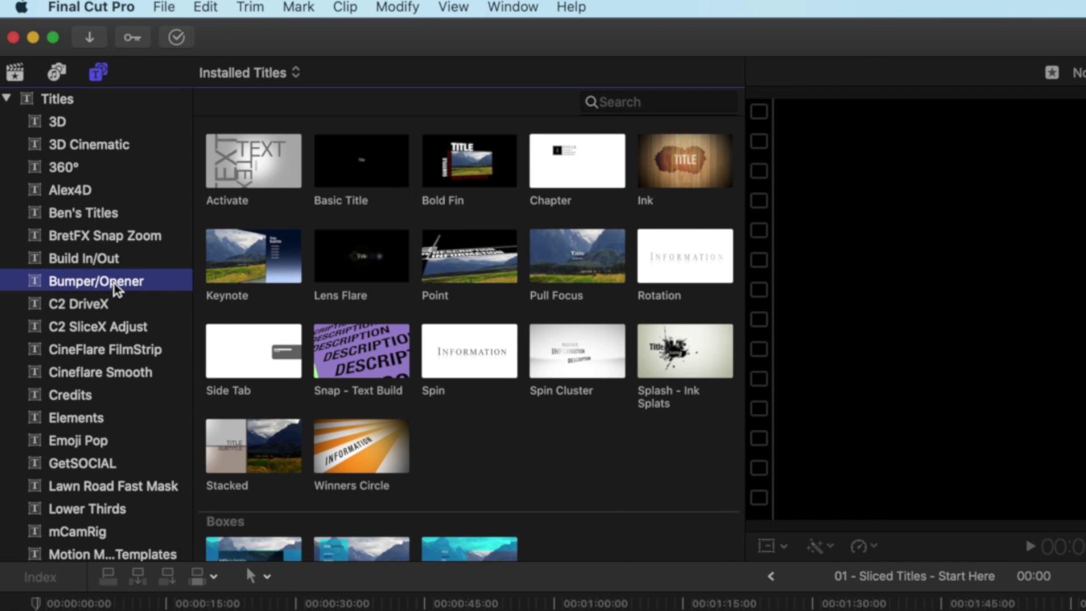
left_click(358, 170)
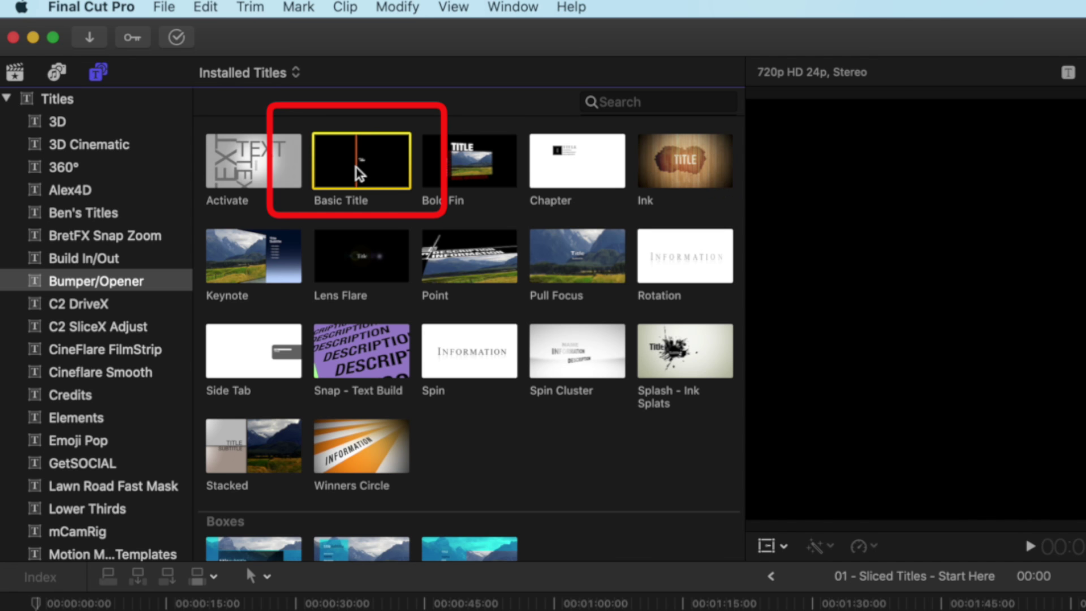
left_click_drag(358, 170, 150, 475)
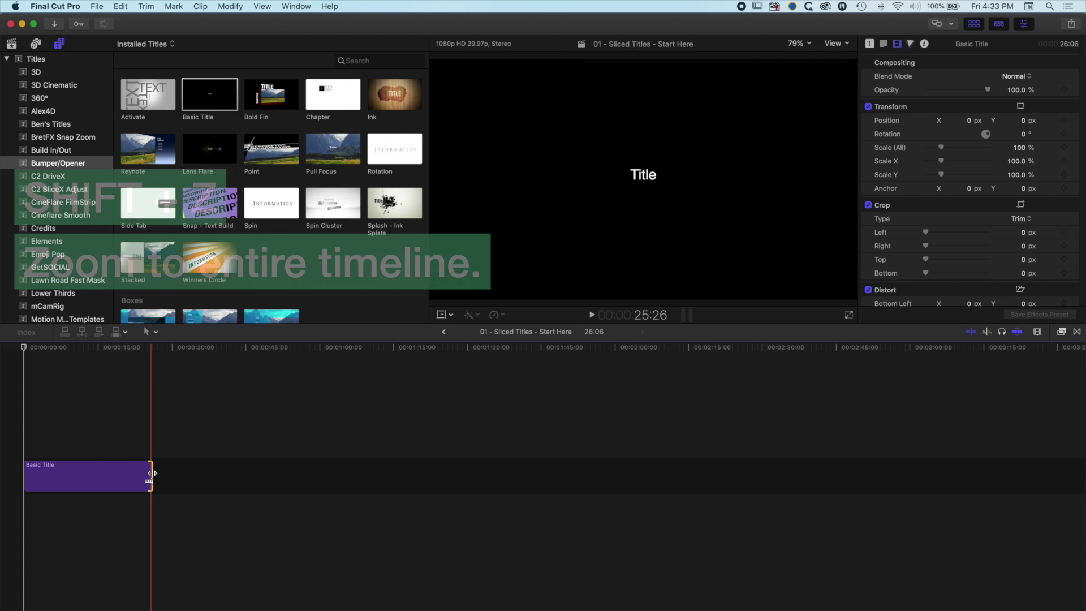
key("shift+z")
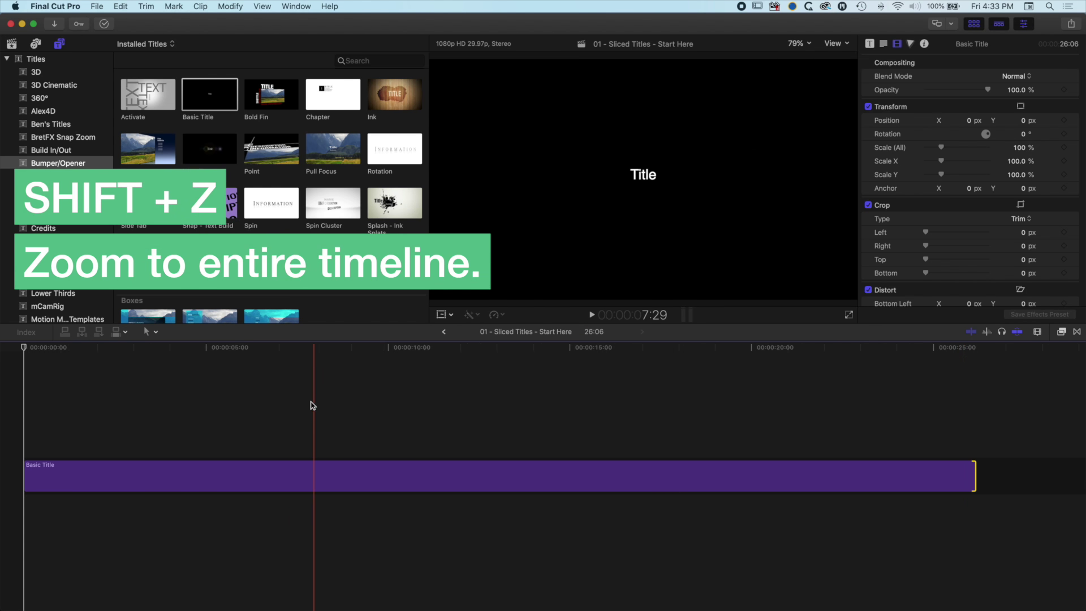
Replace the Basic Title clip's placeholder text with "Sliced"
left_click(306, 480)
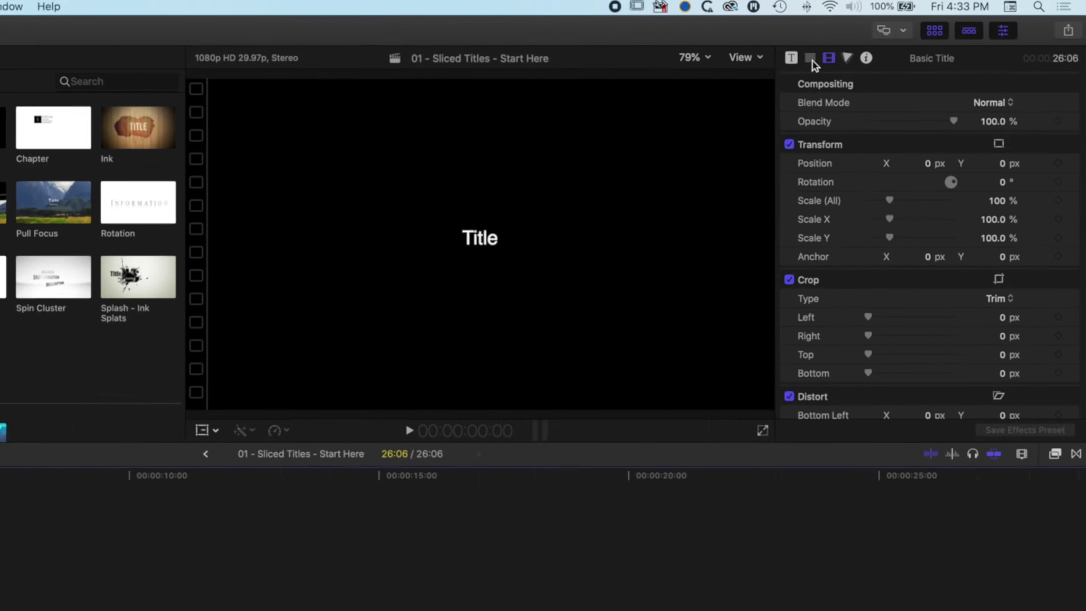
left_click(884, 44)
left_click(766, 173)
key("super+a")
type("sliced")
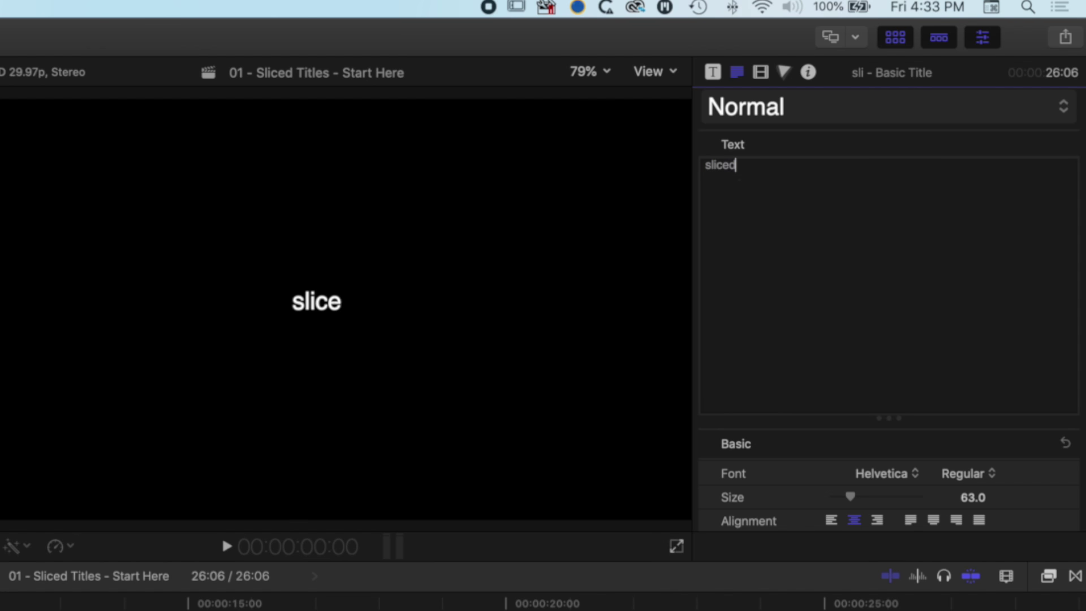
left_click(824, 229)
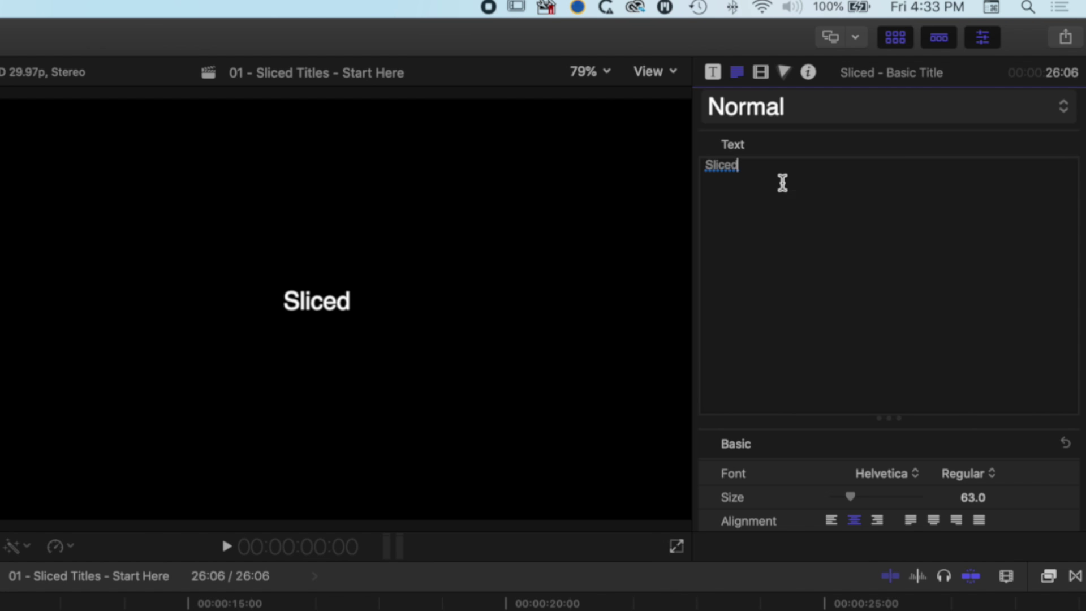
Apply the Bold 2D style to the Sliced title
left_click(753, 111)
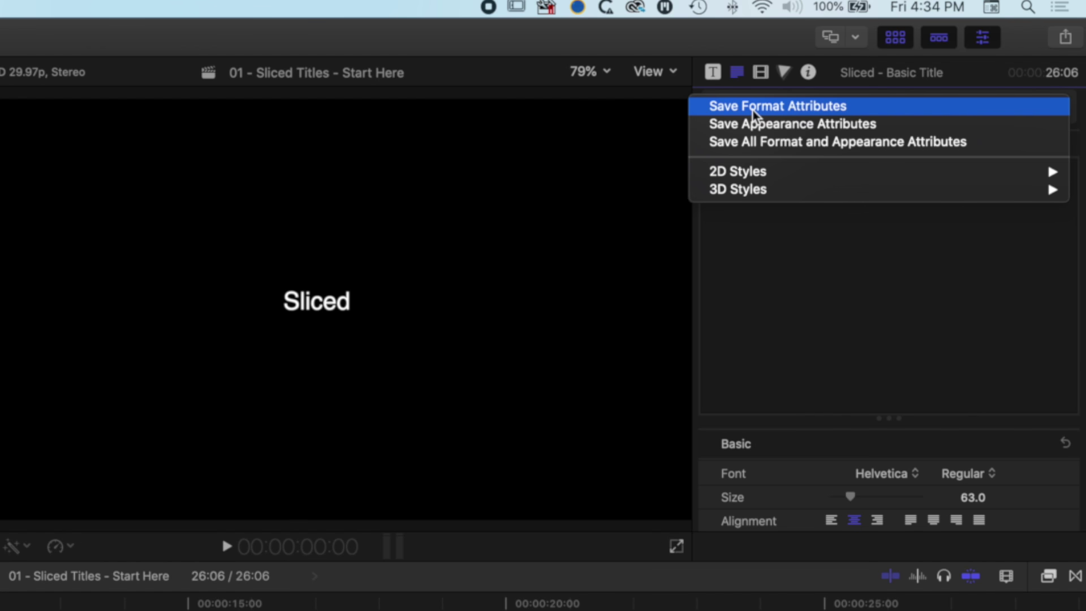
mouse_move(742, 174)
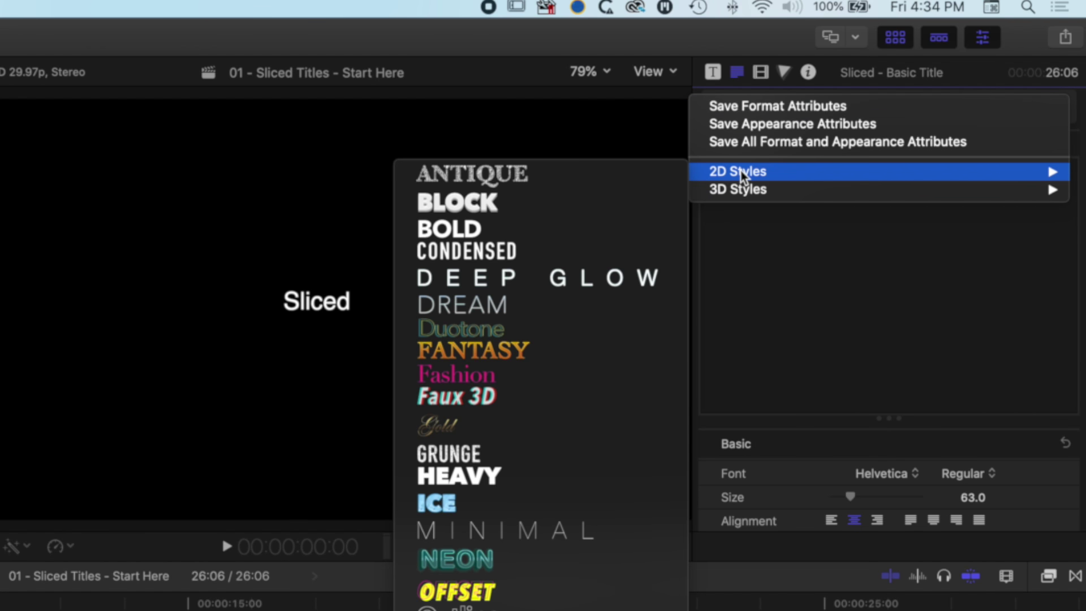
left_click(618, 225)
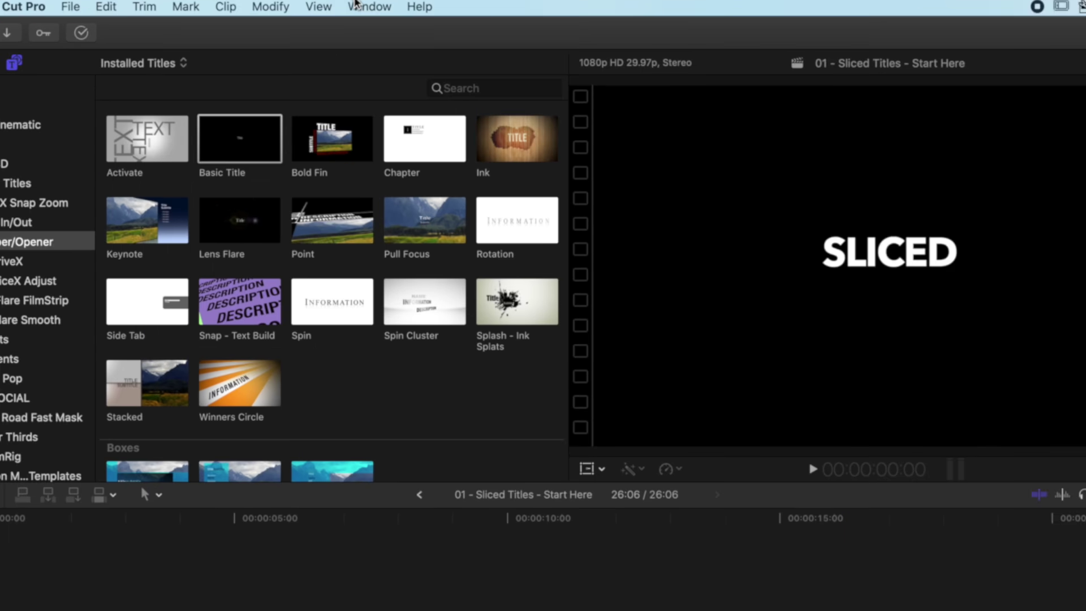
Enlarge the title text to size 310 and move it down to about Y -110 px, centred in the frame
left_click(296, 6)
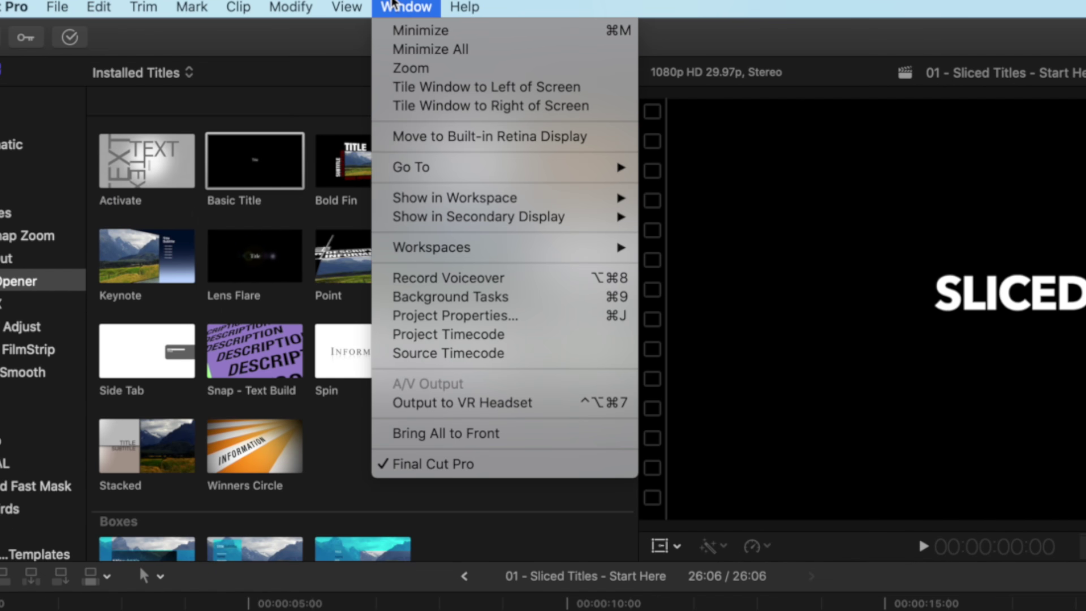
mouse_move(470, 205)
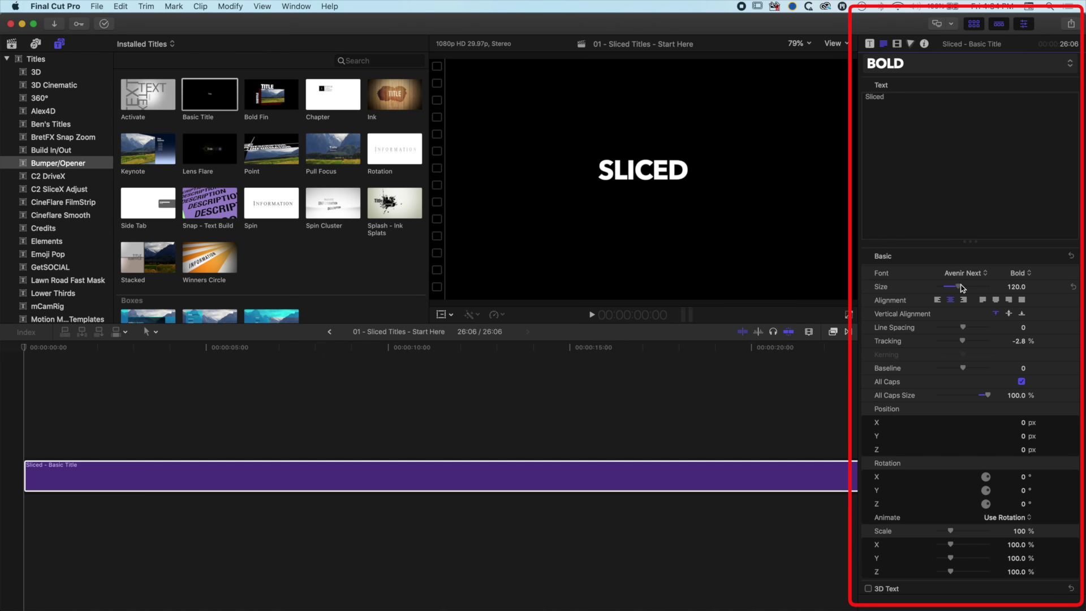
left_click_drag(962, 288, 1007, 283)
left_click_drag(638, 153, 643, 180)
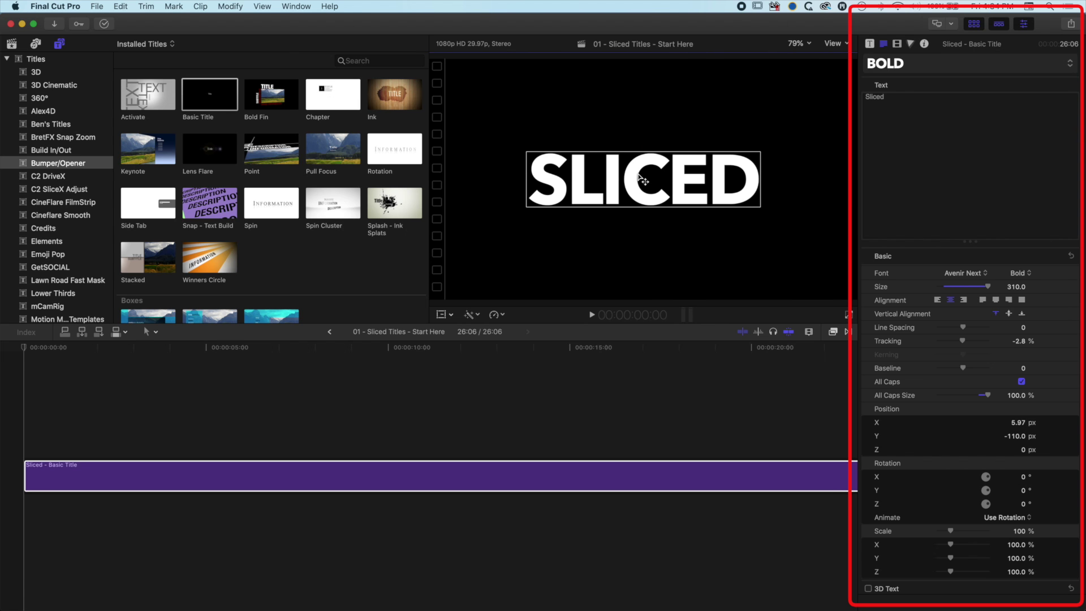
double_click(983, 50)
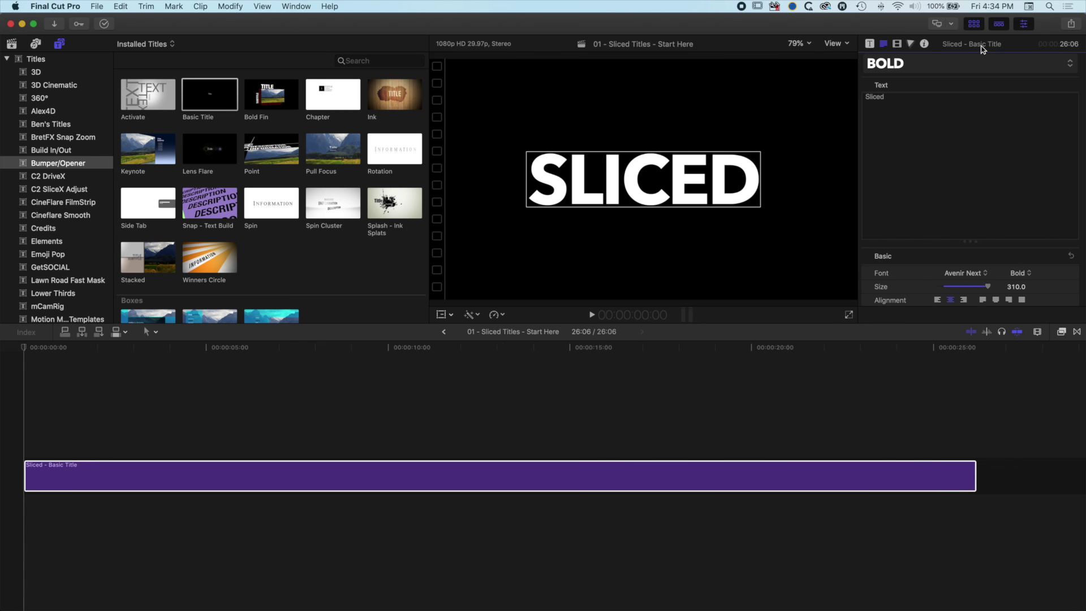
Apply the Draw Mask effect from the Masks category to the Sliced title clip
left_click(1062, 336)
left_click(1062, 334)
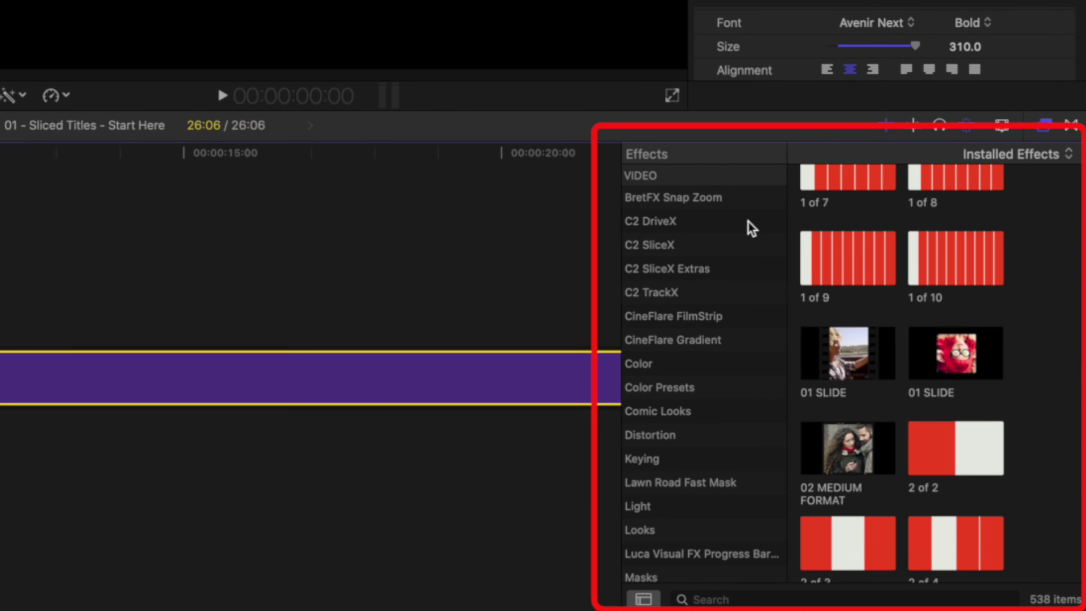
scroll(678, 178, "up", 6)
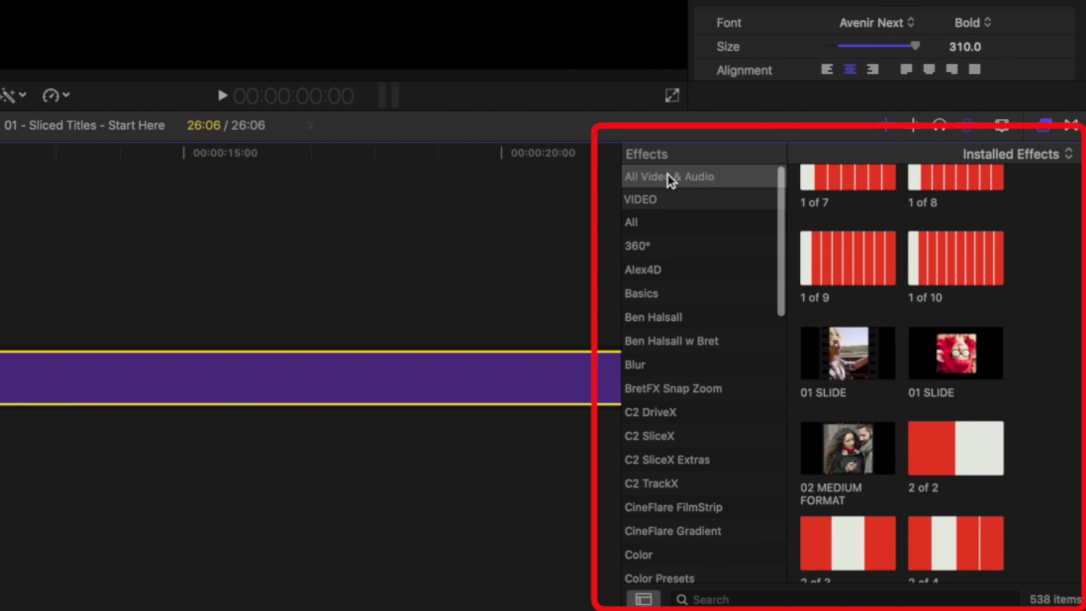
scroll(701, 348, "down", 5)
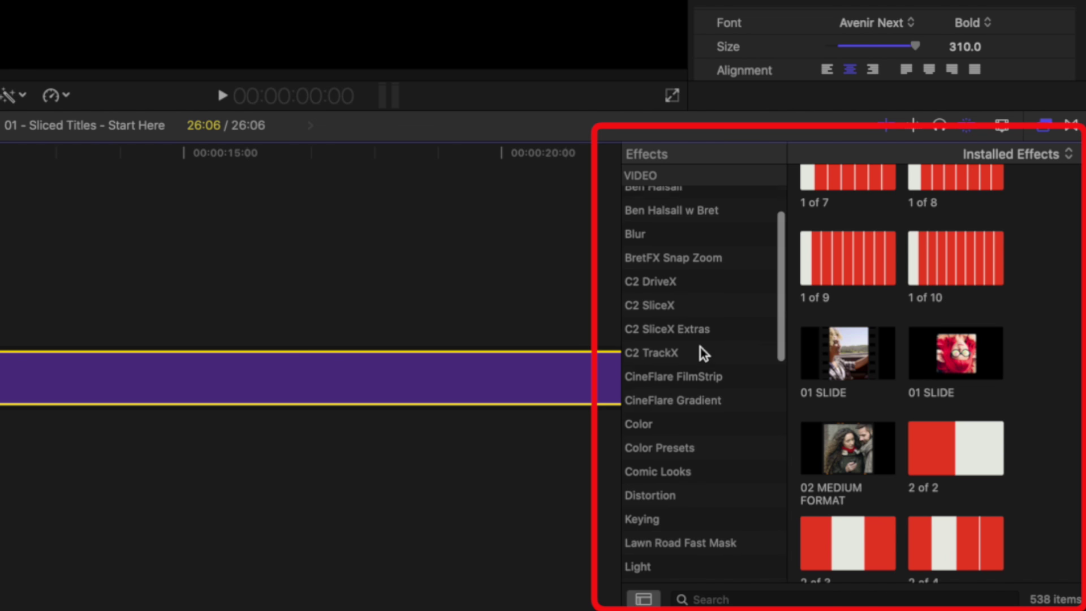
scroll(700, 348, "down", 10)
left_click(685, 411)
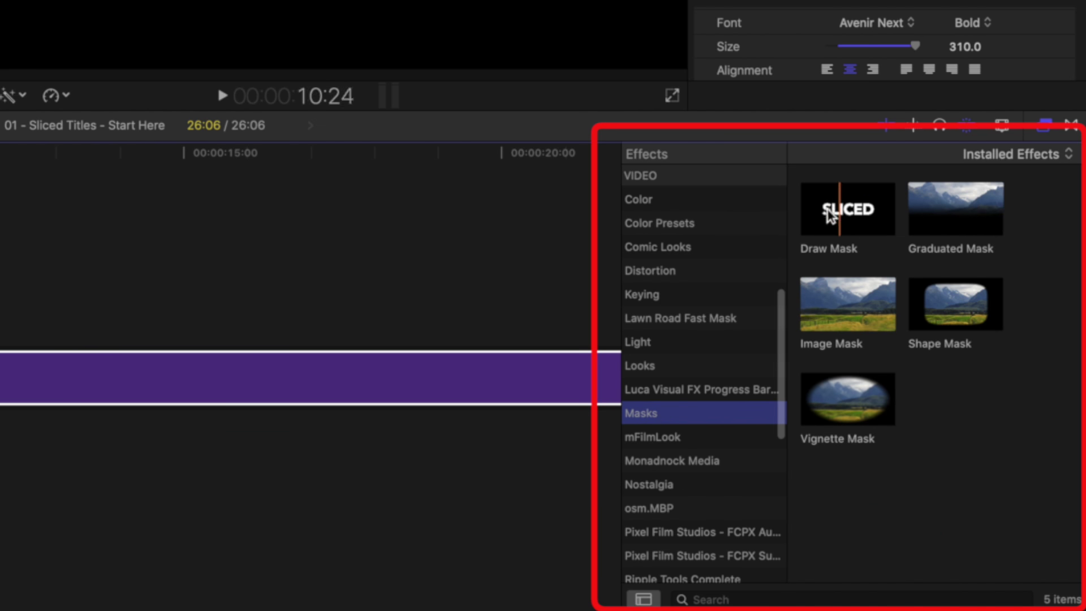
left_click(832, 212)
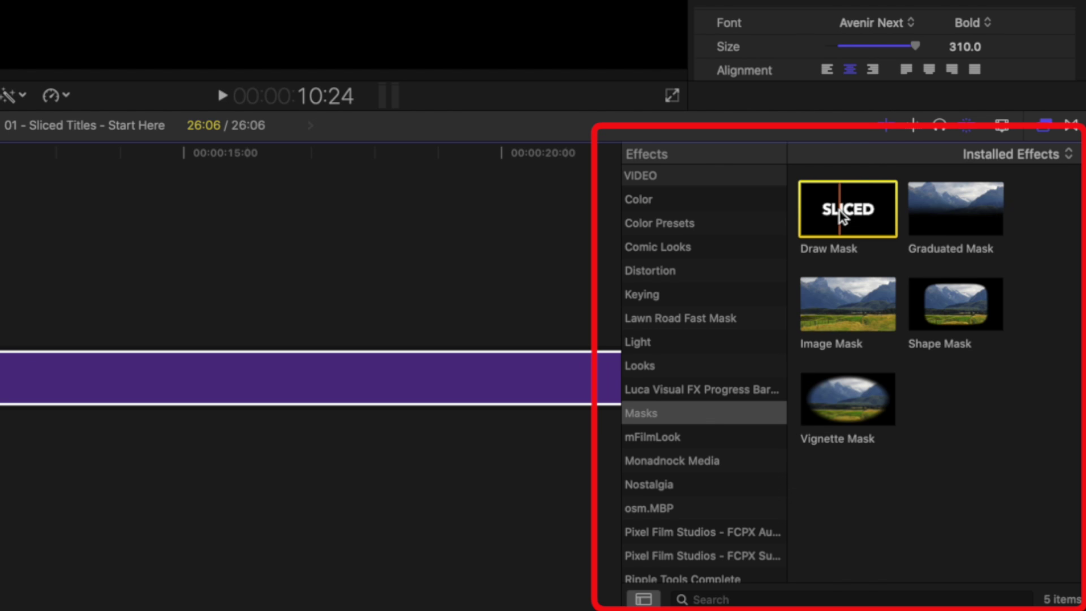
mouse_move(843, 217)
left_mouse_down()
mouse_move(268, 369)
mouse_move(243, 392)
left_mouse_up()
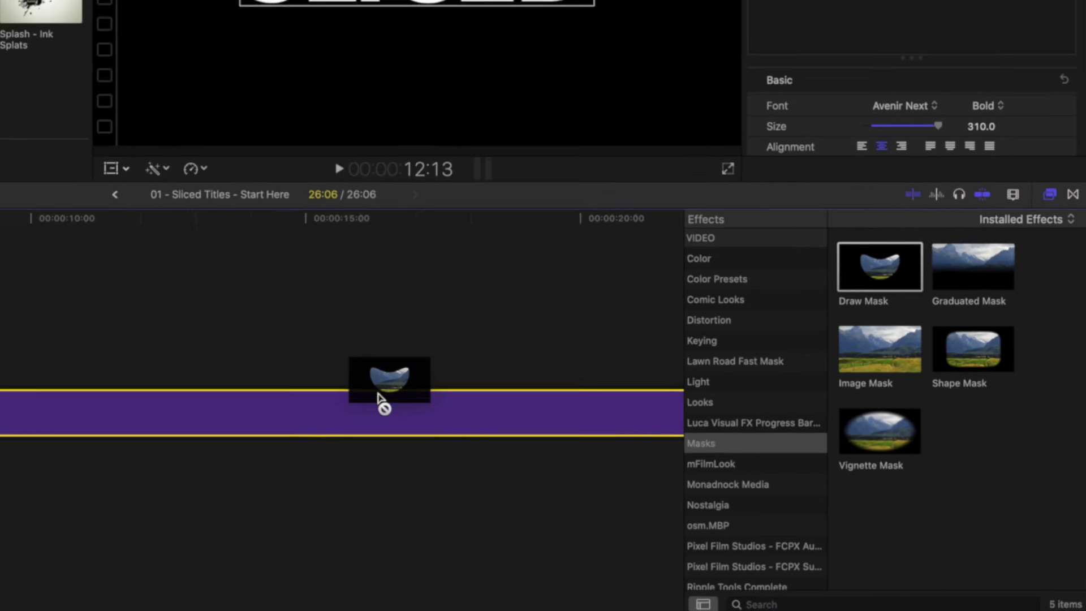
left_click_drag(603, 484, 602, 483)
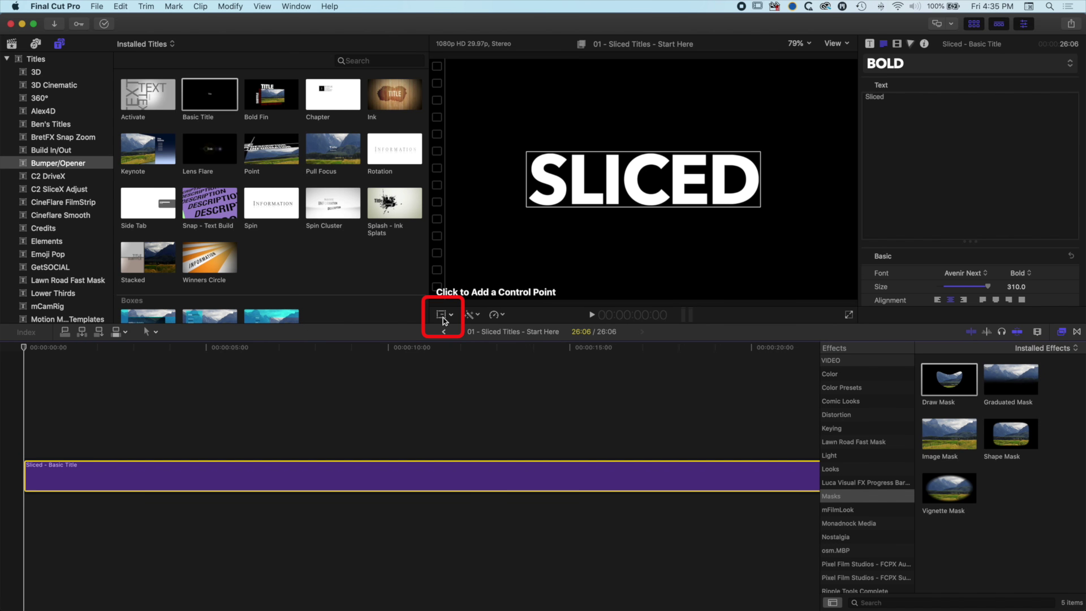
Draw a closed four-point mask around the lower part of SLICED with a diagonal upper edge, and fine-tune its two upper corners
left_click(444, 319)
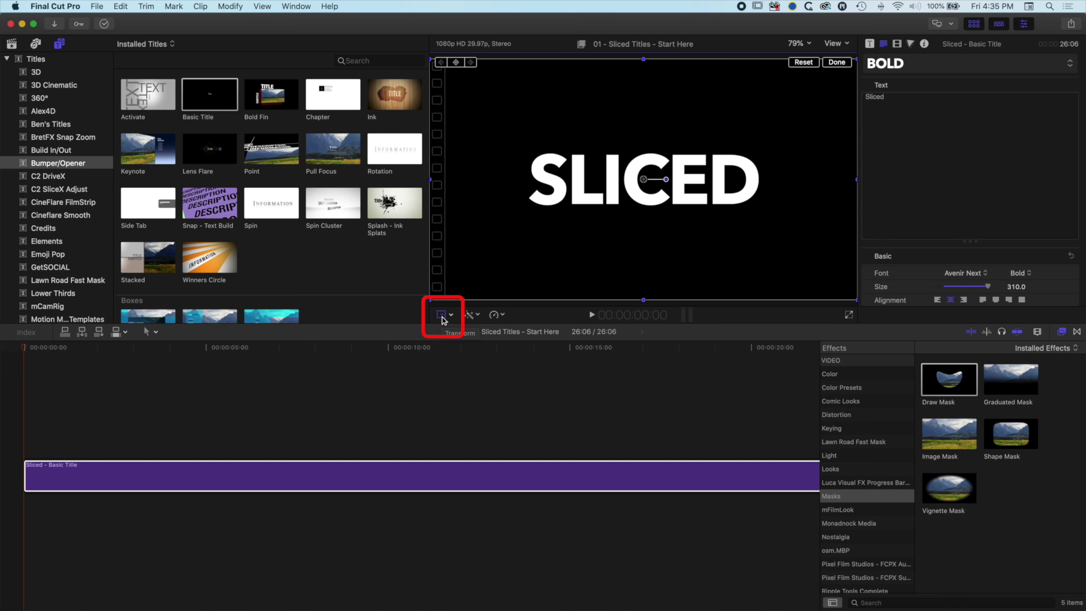
left_click(443, 319)
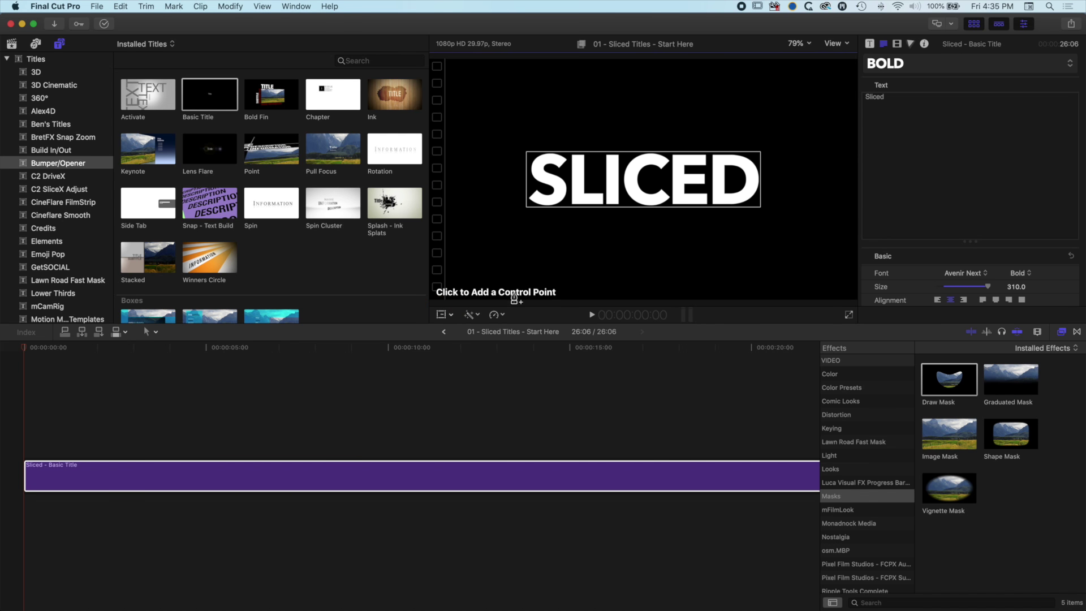
left_click(493, 203)
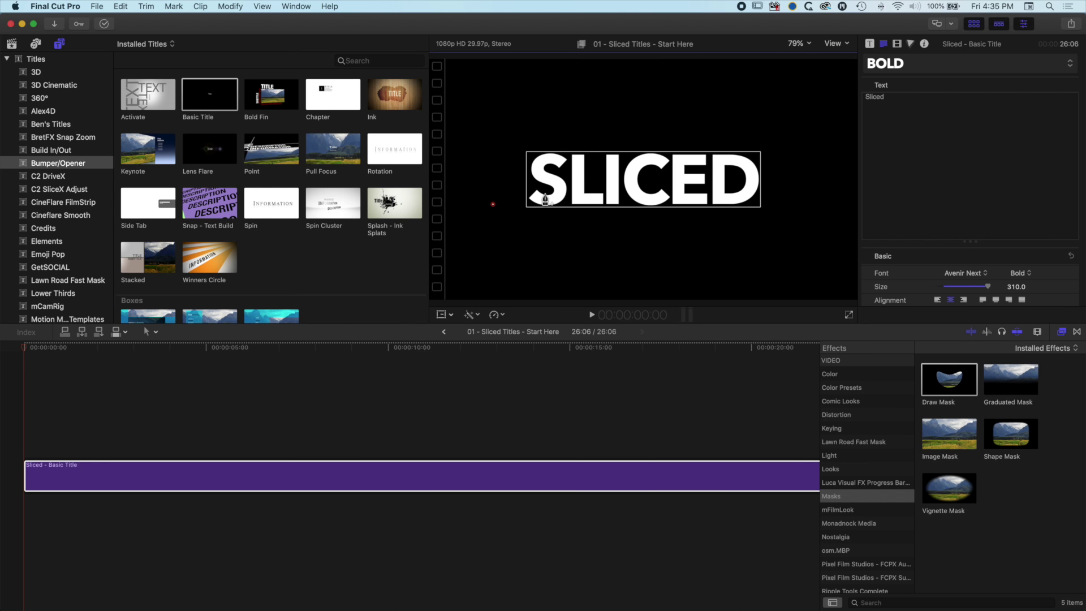
left_click(791, 165)
left_click(812, 253)
left_click(489, 261)
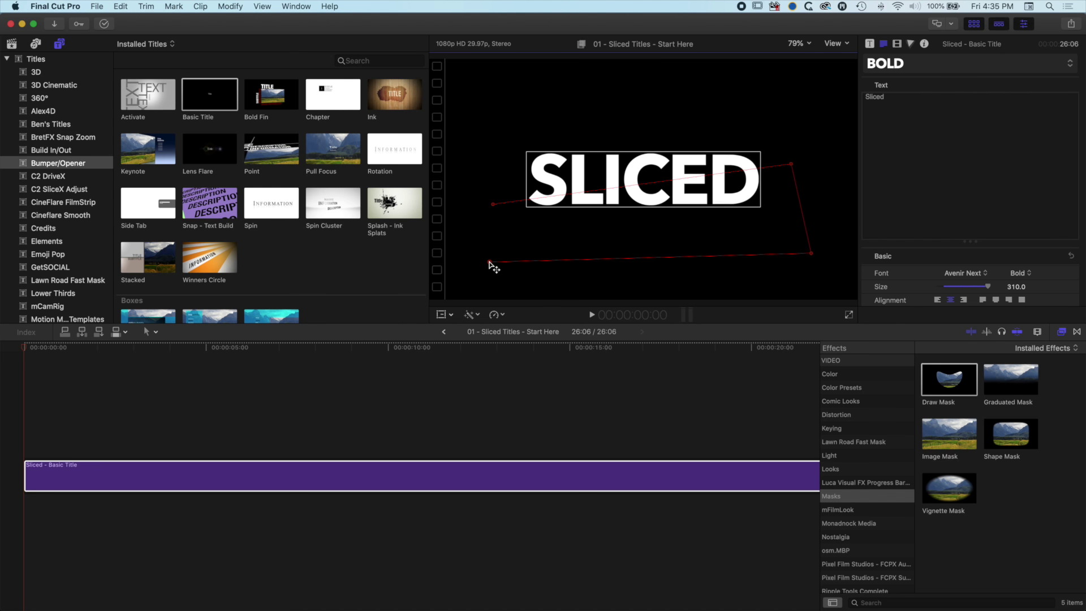
left_click(494, 204)
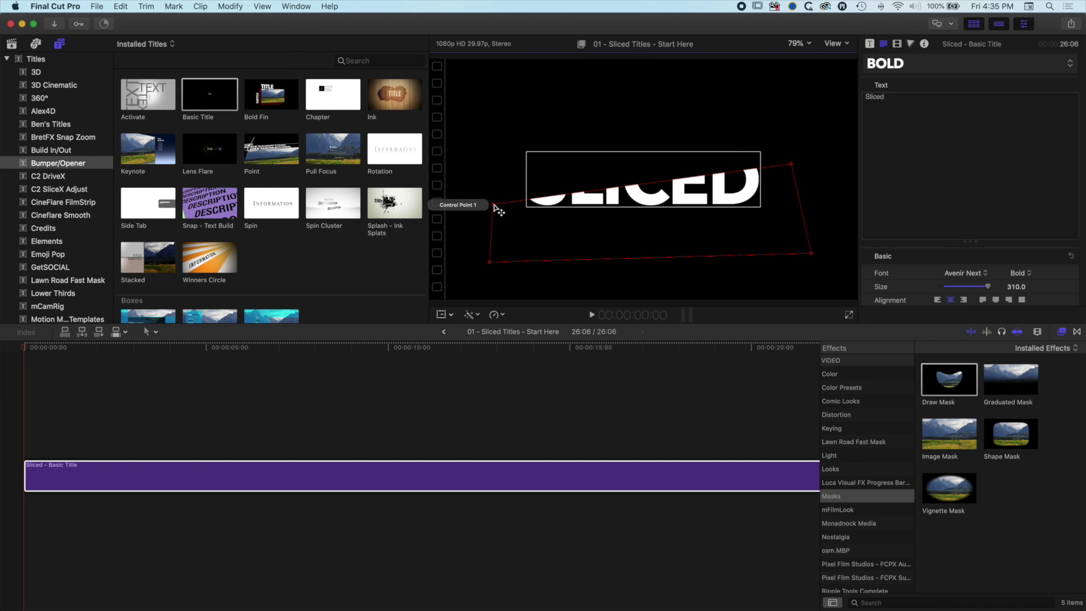
left_click_drag(494, 205, 492, 197)
left_click_drag(793, 165, 796, 165)
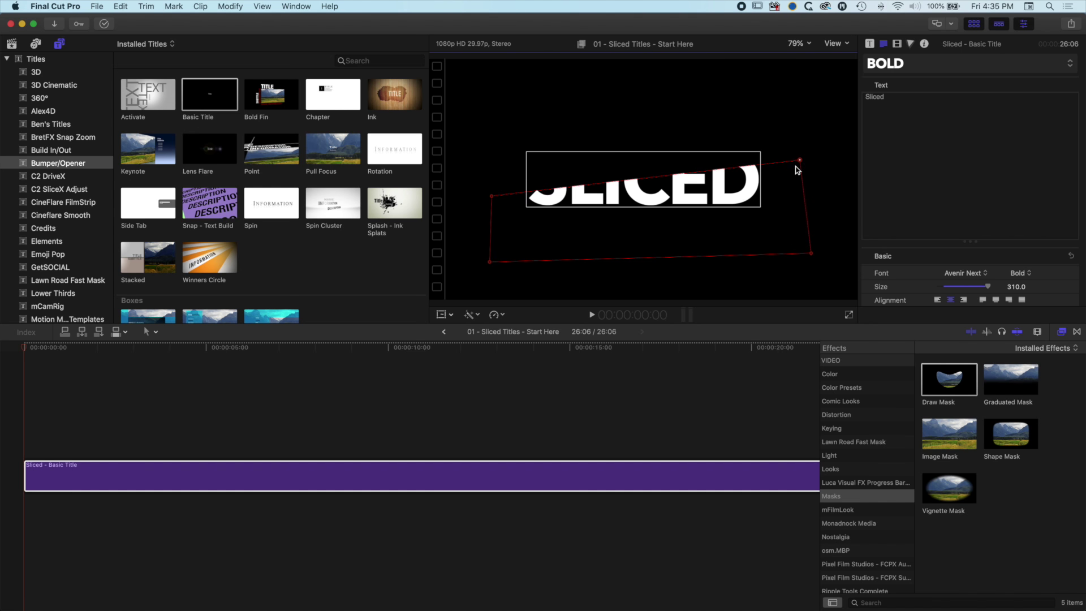
Change the title text's Face fill color to bright yellow
double_click(1001, 48)
scroll(1019, 526, "down", 5)
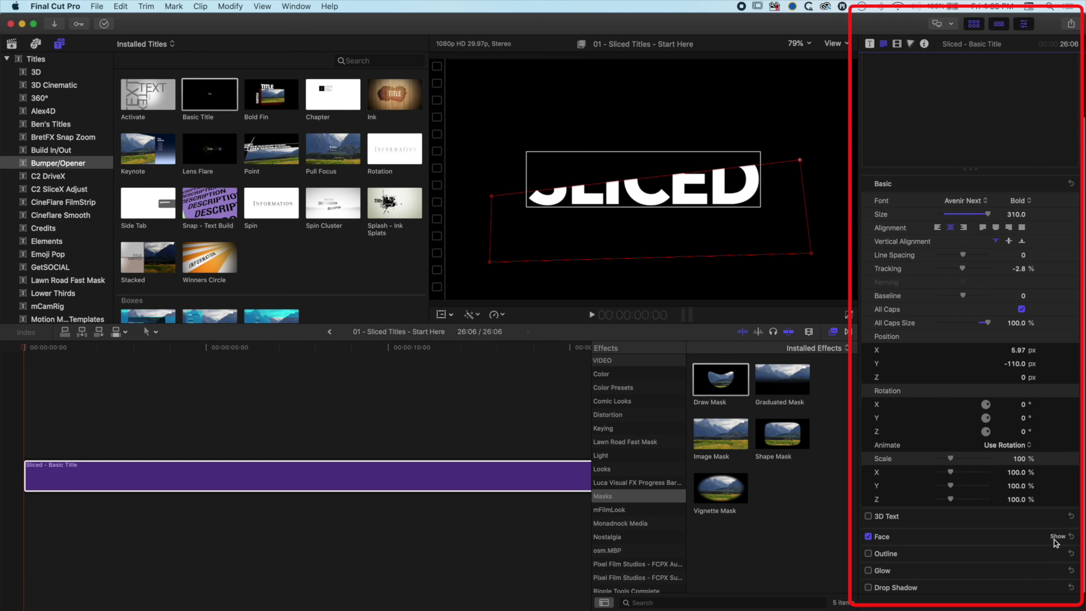
left_click(1058, 536)
scroll(1049, 538, "down", 2)
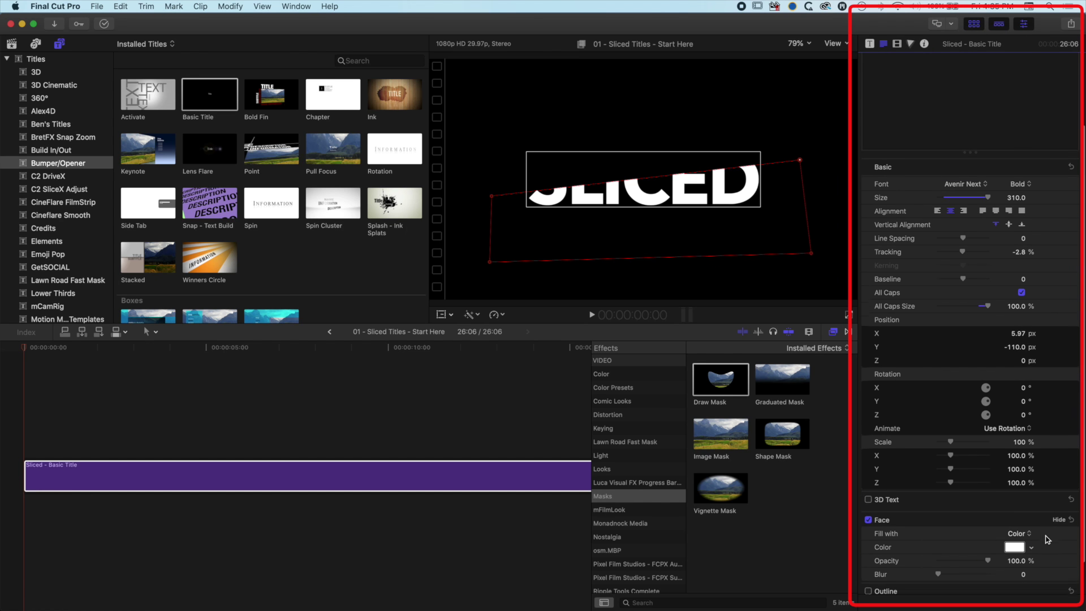
left_click(1033, 535)
left_click(999, 419)
left_click(998, 420)
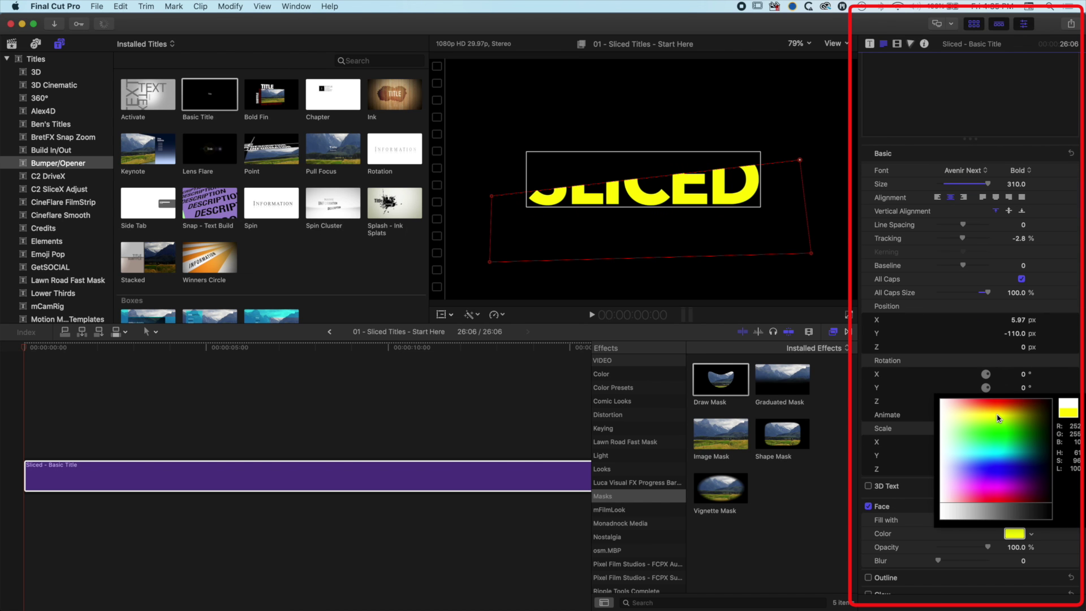
key("Escape")
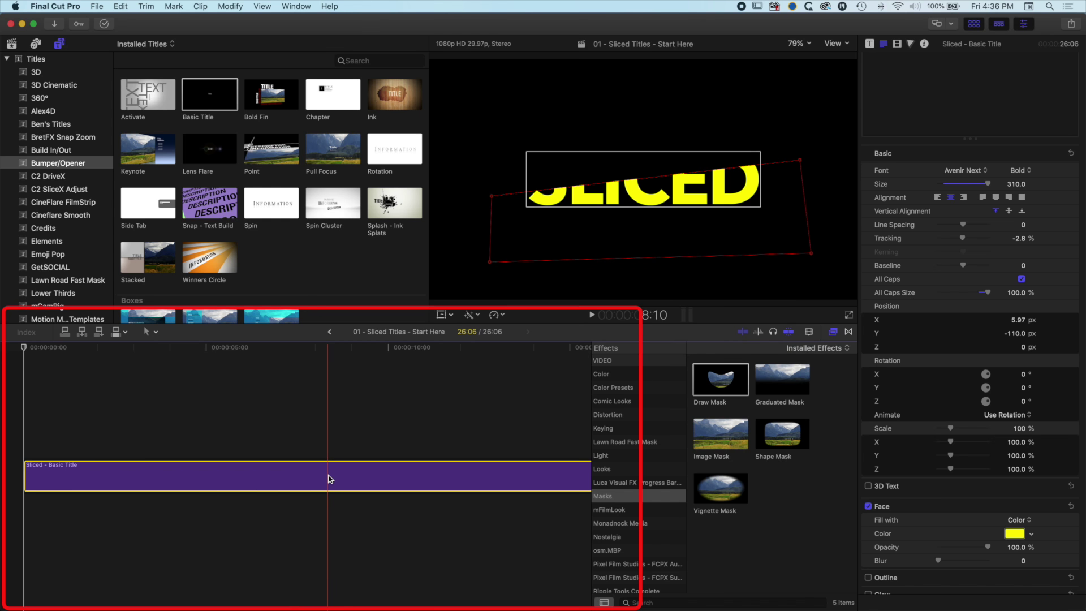
Duplicate the Sliced title clip directly above the original in the timeline
left_click_drag(329, 479, 328, 413, "alt")
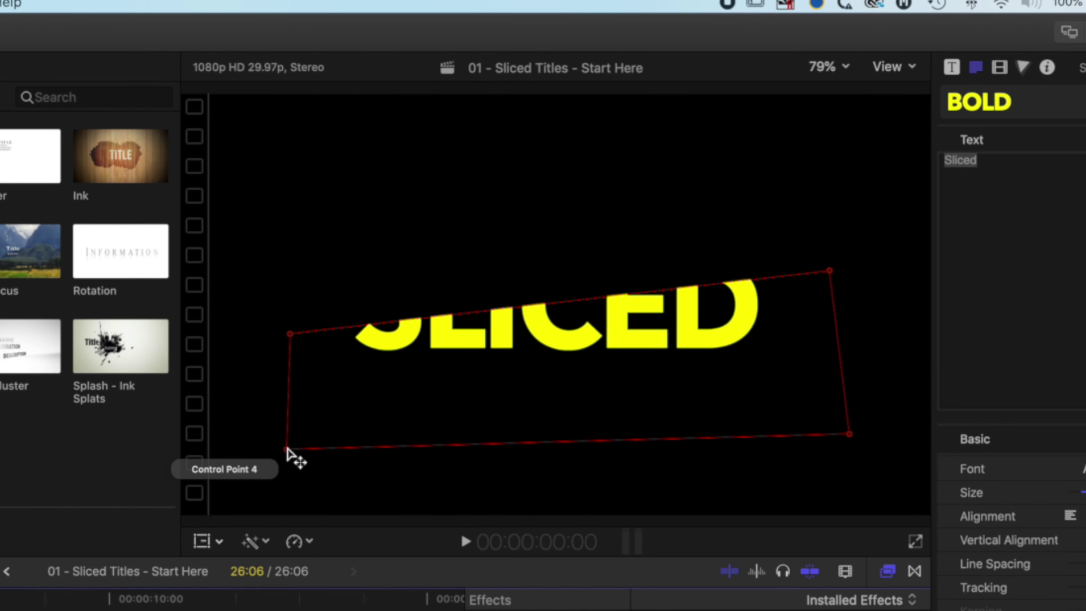
Move the two lower corners of the duplicate clip's mask above the word so the mask encloses the upper part of SLICED
left_click_drag(287, 448, 284, 227)
left_click_drag(848, 434, 838, 203)
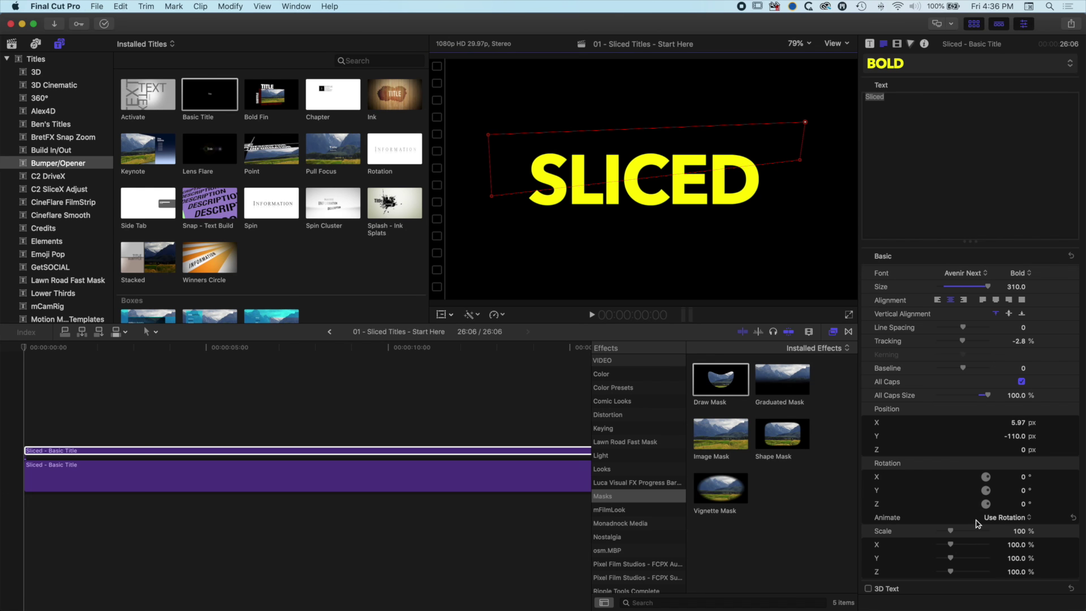
Change the duplicate title's Face fill color to magenta
scroll(978, 524, "down", 3)
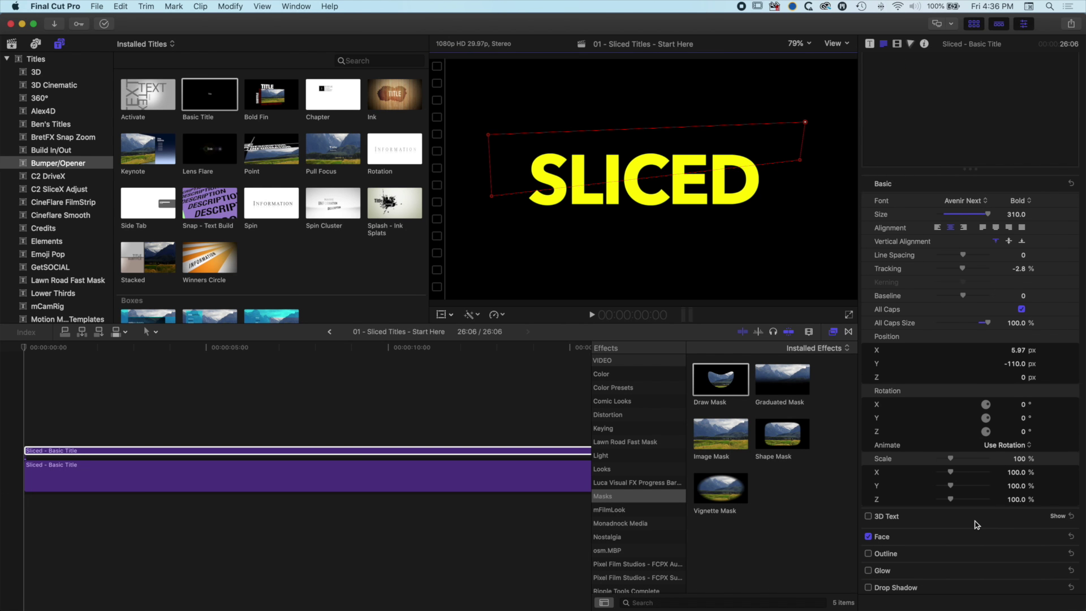
left_click(1058, 537)
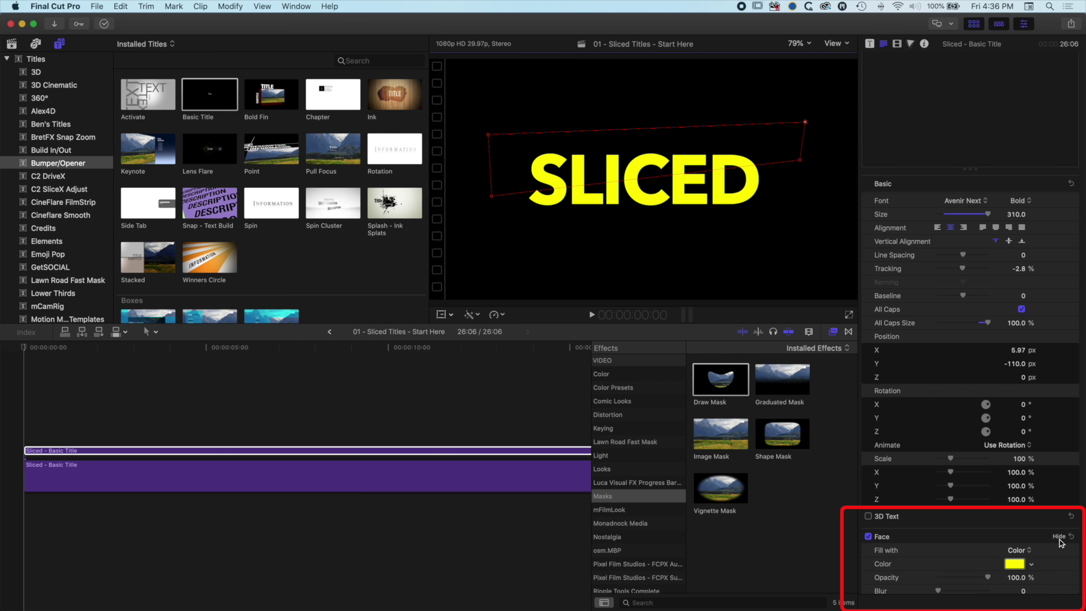
left_click(1031, 567)
left_click(996, 515)
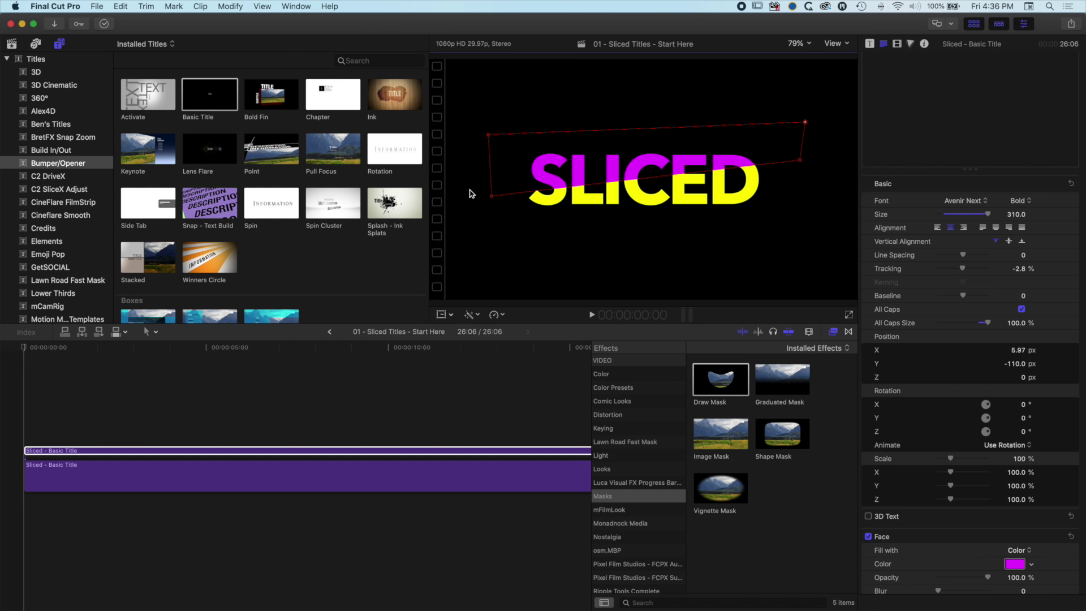
Try raising the lower-right corner of the magenta clip's Draw Mask slightly, undo that move, and deselect the effect
left_click(898, 44)
left_click(920, 68)
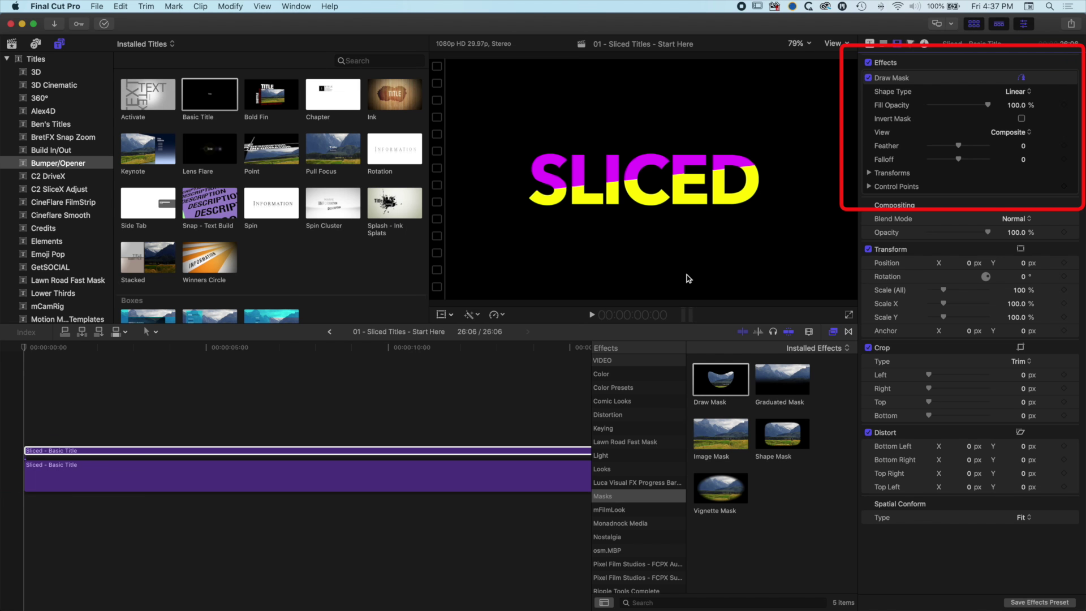
left_click(938, 85)
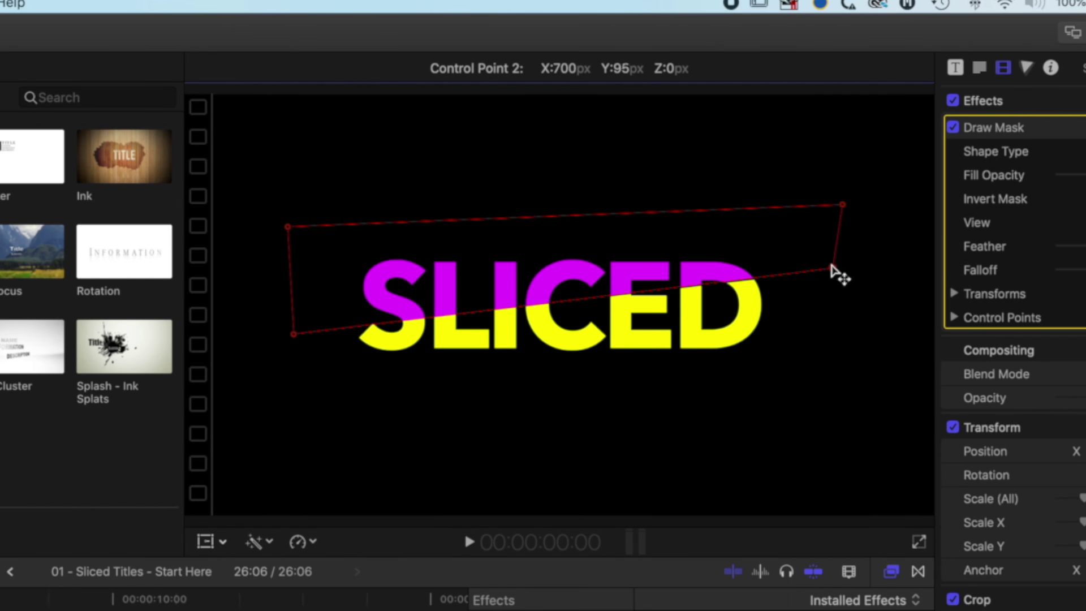
left_click_drag(833, 266, 832, 261)
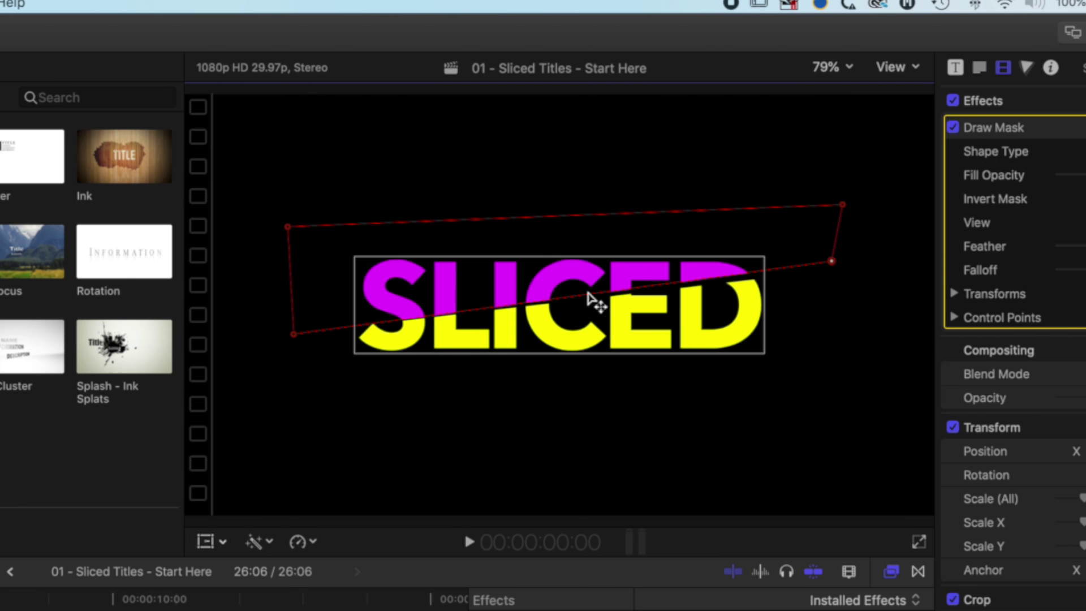
key("super+z")
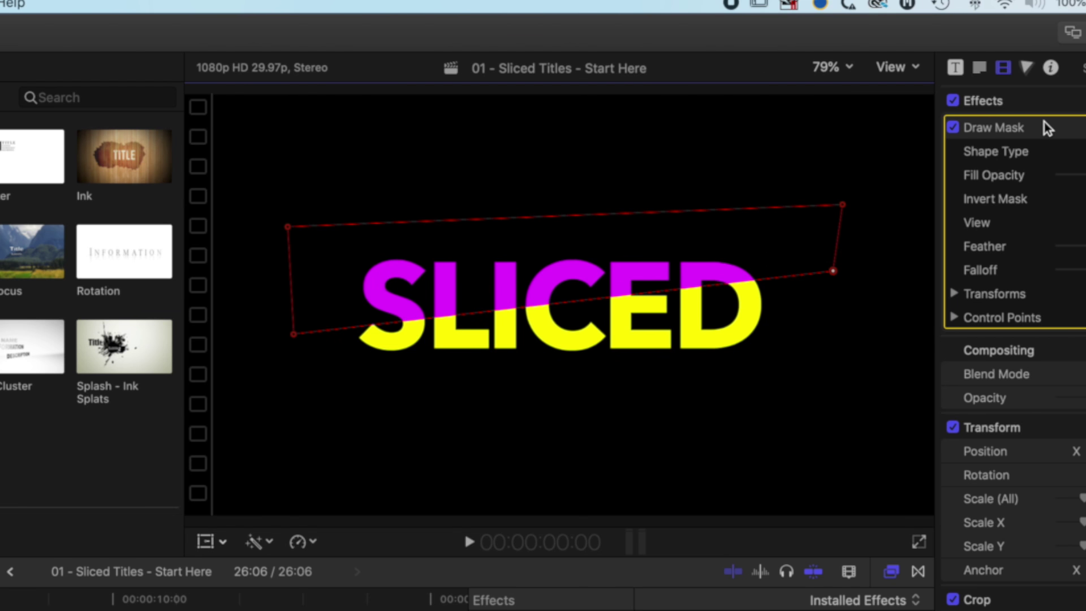
left_click(1039, 106)
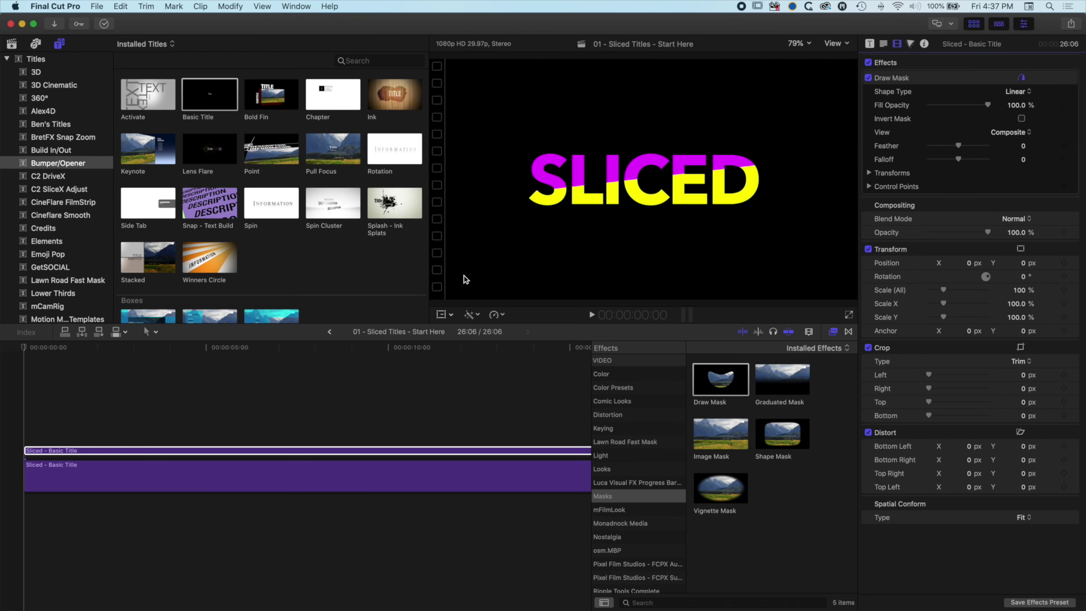
Play the start of the timeline to check the two-color title
left_click(150, 347)
left_click_drag(161, 348, 23, 347)
key("space")
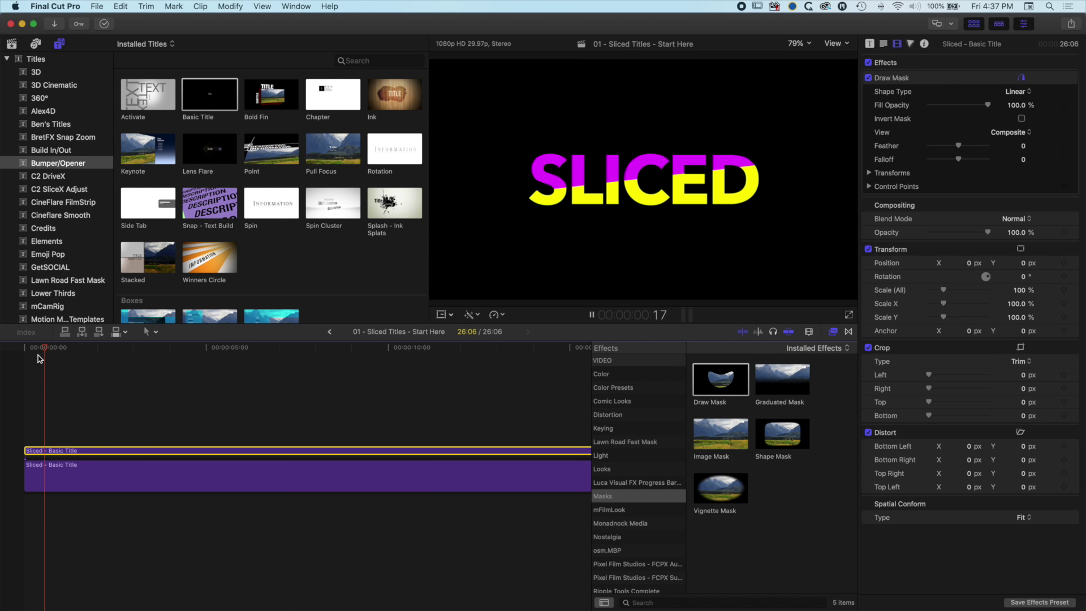
key("space")
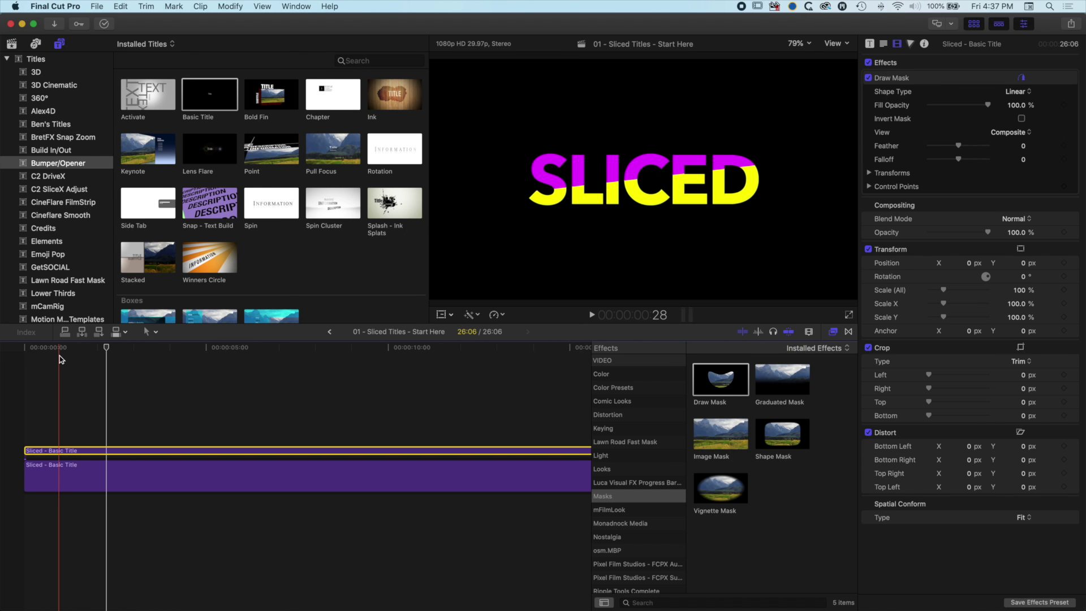
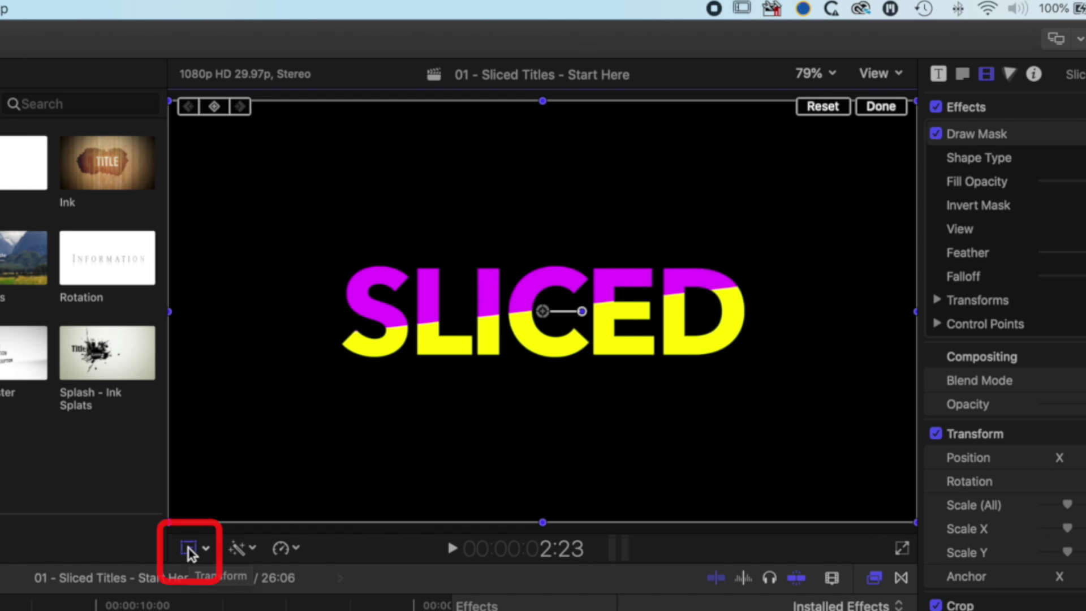
Keyframe the lower Sliced clip's Transform at 2:23 and offset it to X -90.4, Y -11.0 px at 2:00, and play the slide
left_click(214, 107)
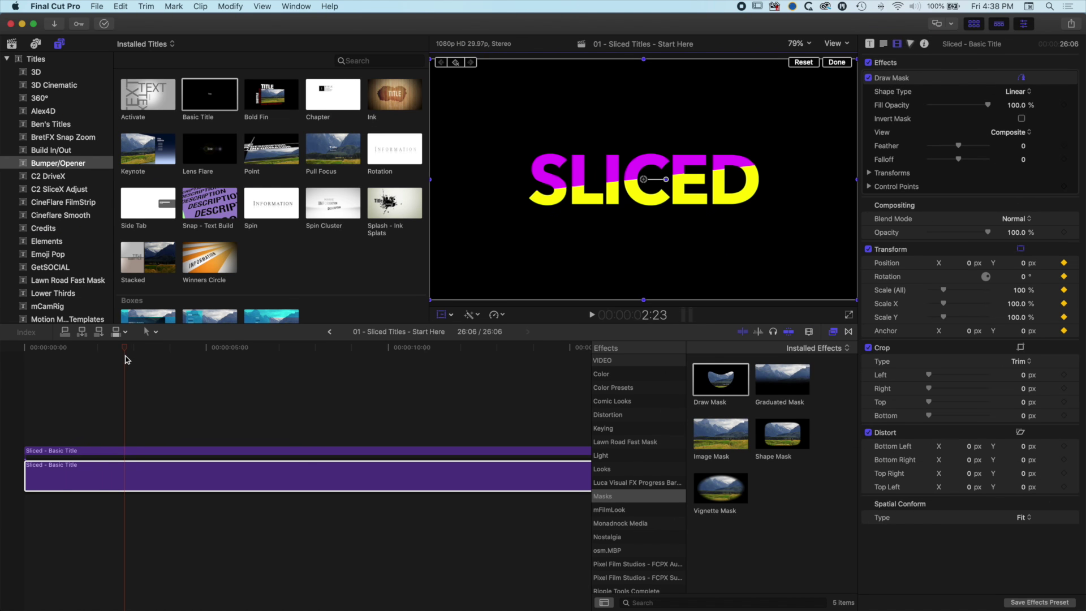
left_click_drag(126, 350, 97, 351)
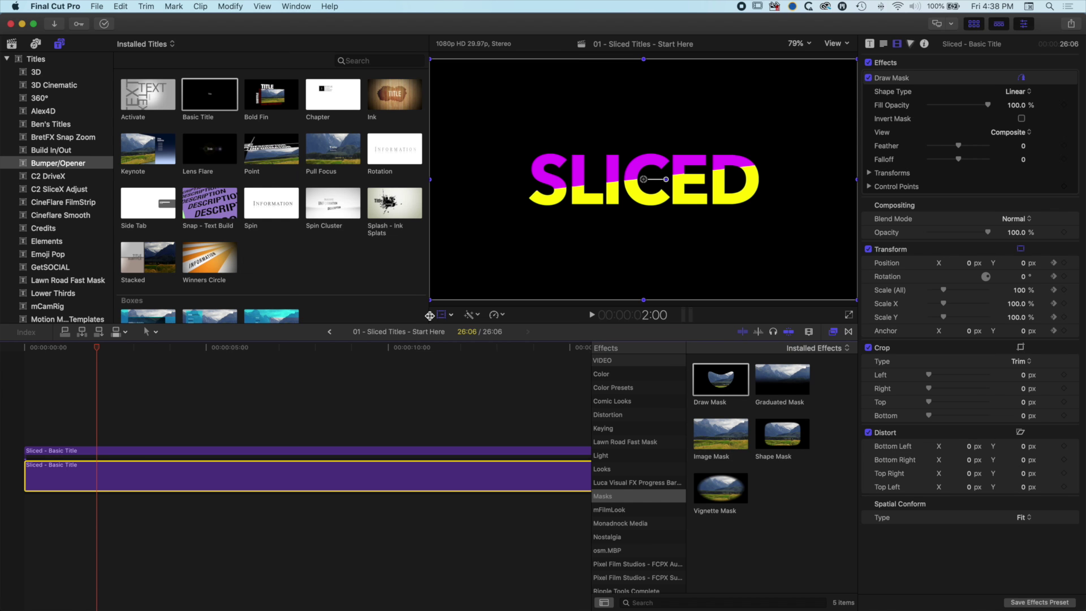
left_click(644, 179)
left_click_drag(644, 180, 624, 185)
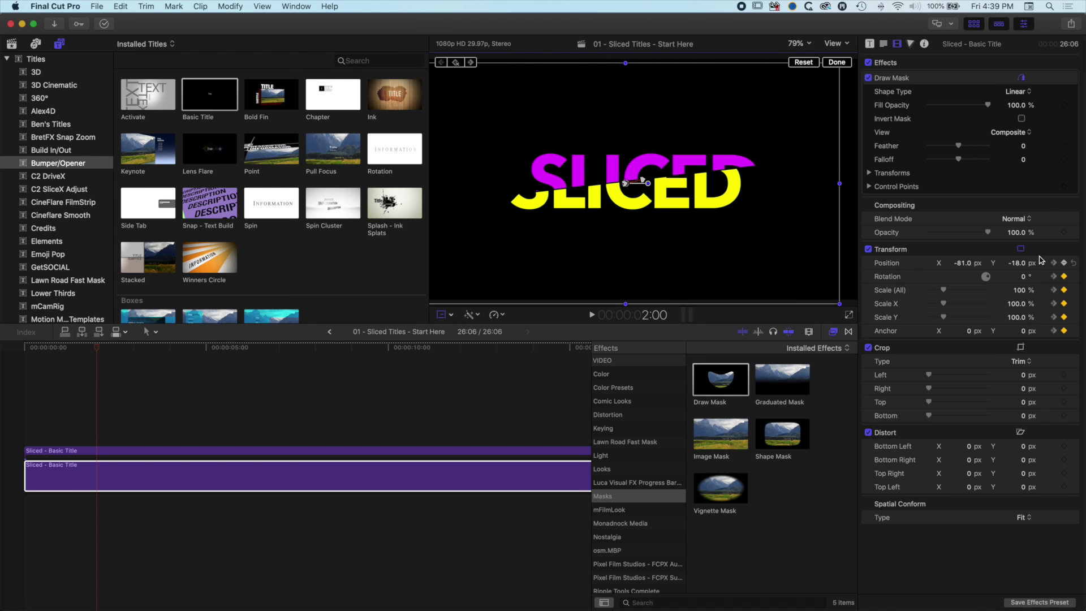
left_click_drag(965, 265, 1017, 264)
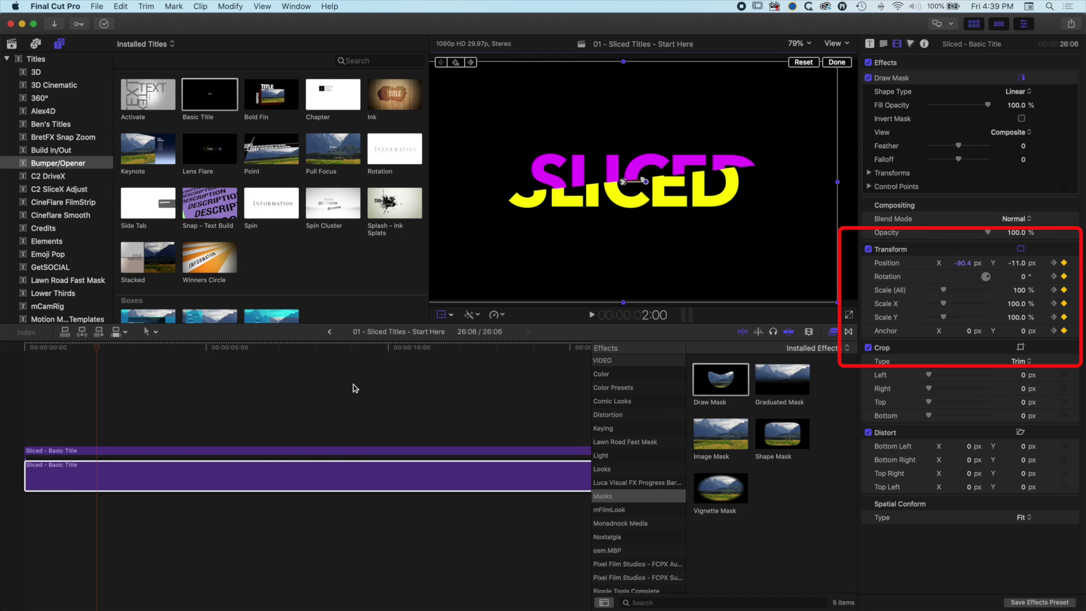
mouse_move(96, 348)
left_mouse_down()
mouse_move(151, 351)
mouse_move(84, 350)
mouse_move(152, 354)
mouse_move(81, 353)
mouse_move(154, 352)
mouse_move(94, 360)
left_mouse_up()
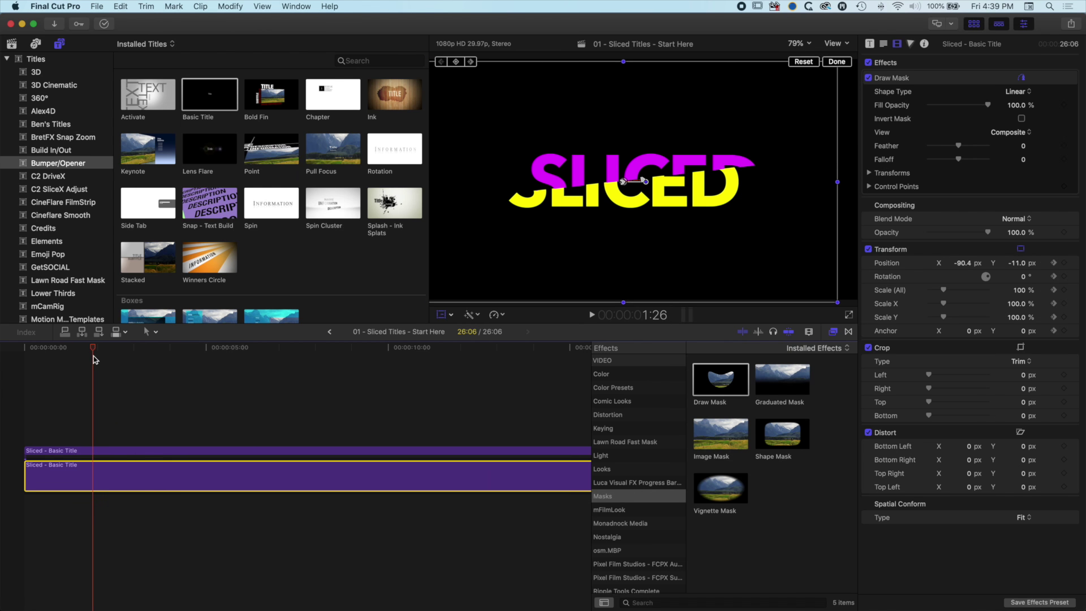
key("space")
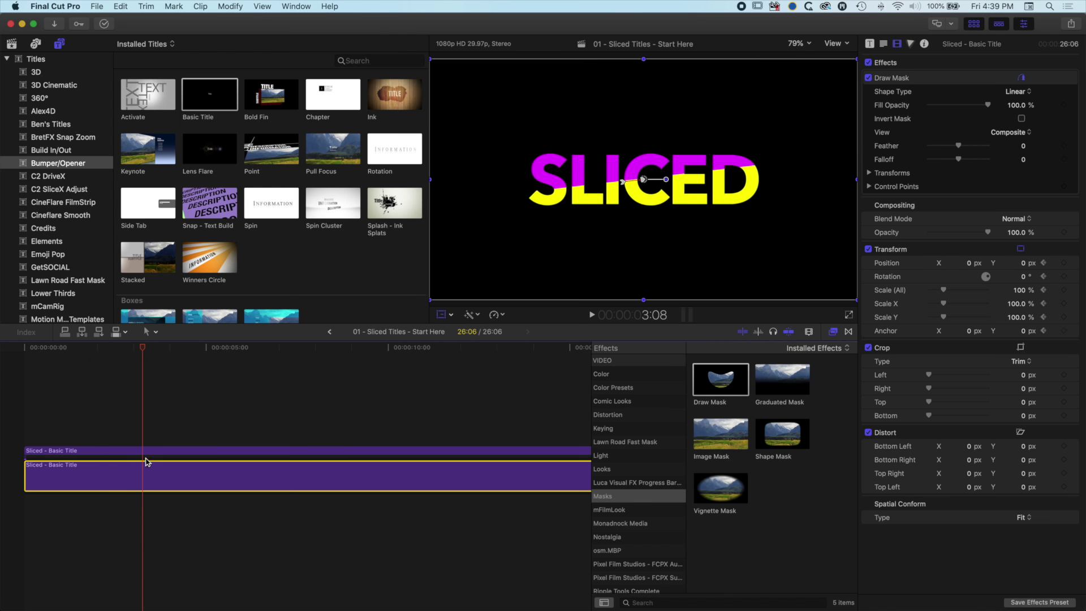
Move the lower clip's first Transform keyframe to 2:13 in its video animation, play the faster slide, and close the animation view
right_click(133, 477)
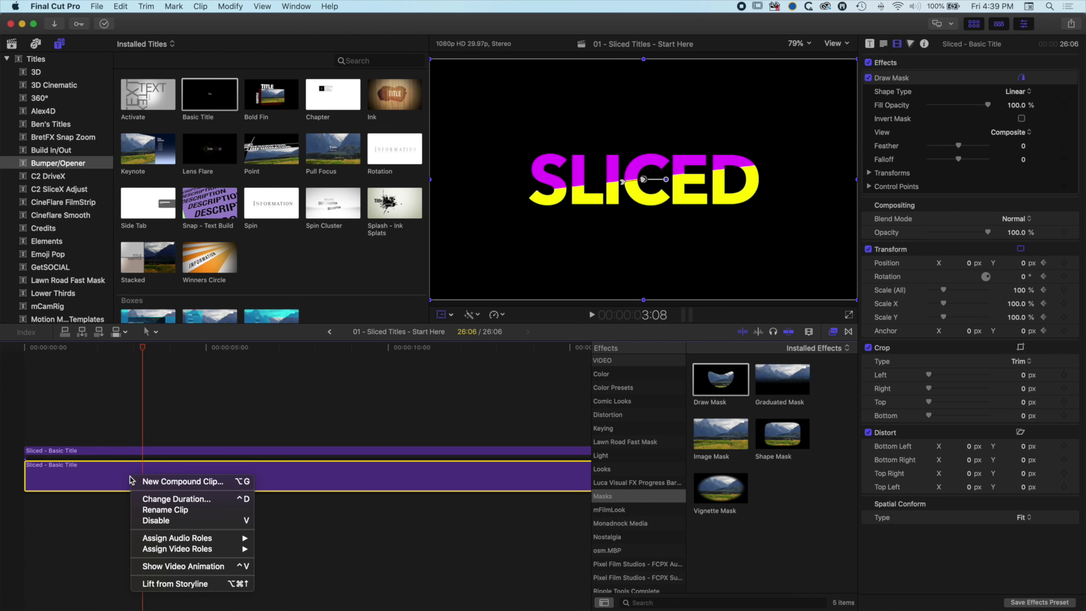
left_click(166, 566)
left_click_drag(98, 403, 113, 403)
left_click(94, 352)
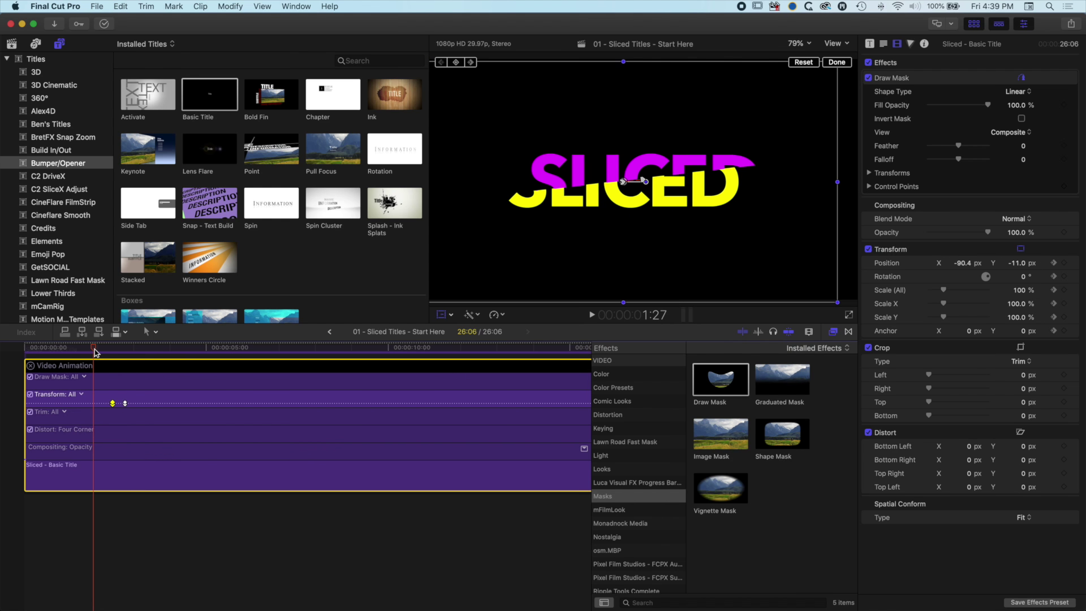
key("space")
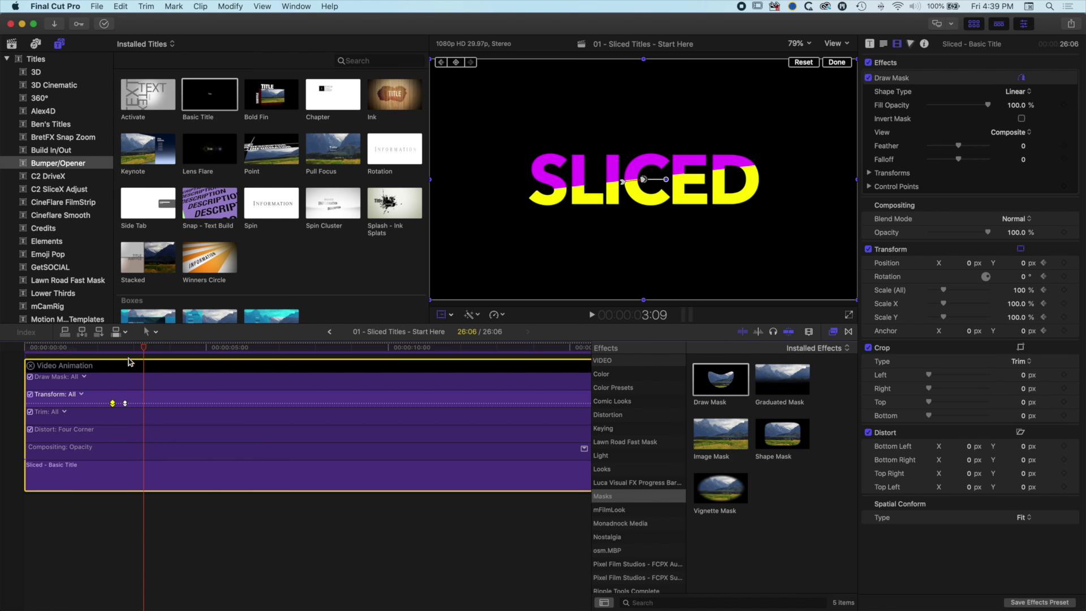
left_click(97, 352)
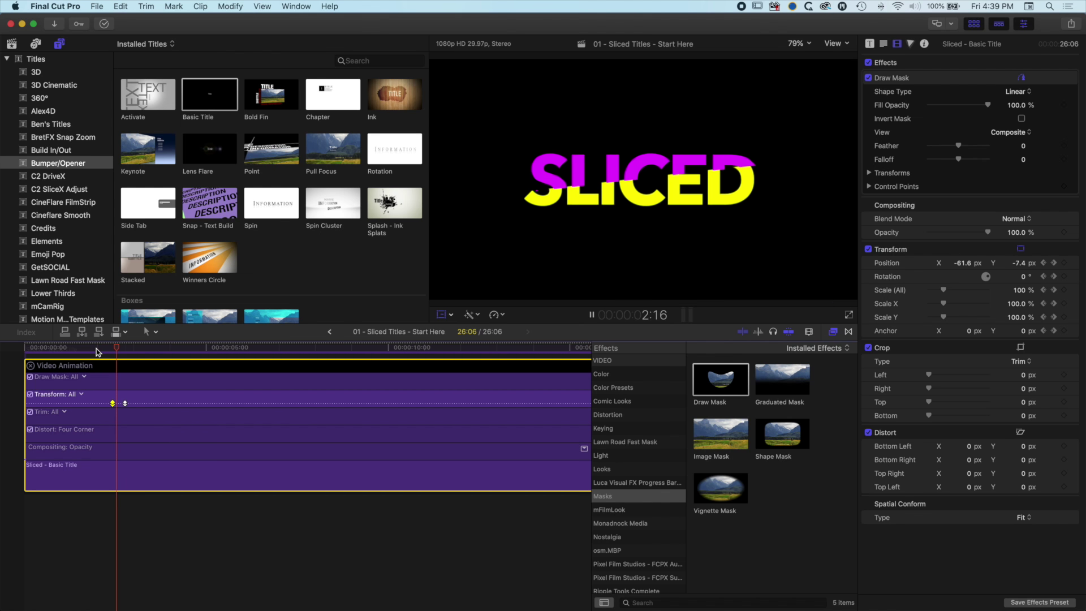
key("space")
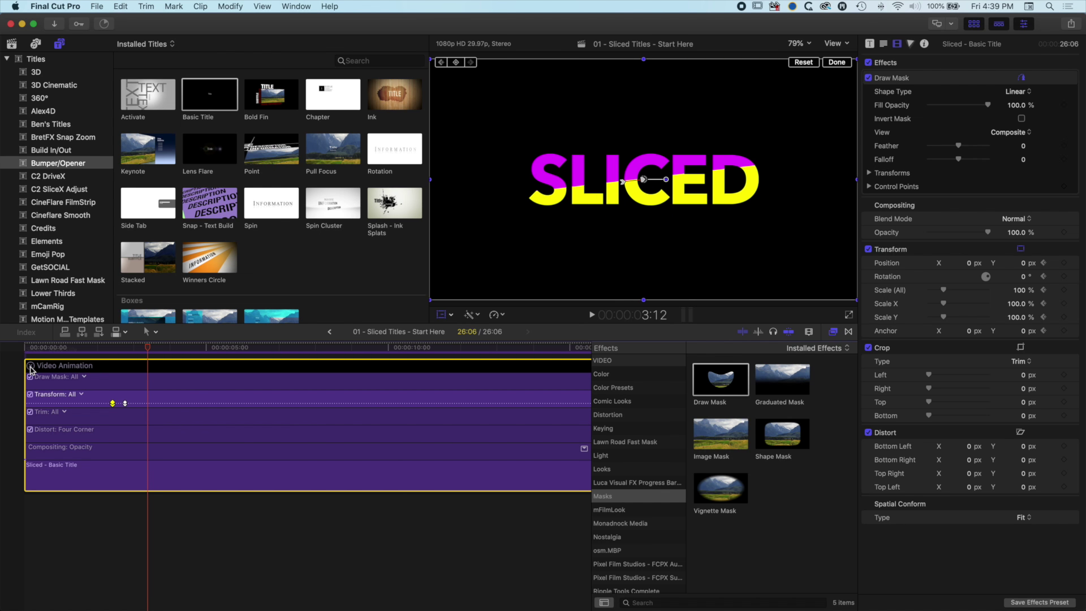
left_click(31, 366)
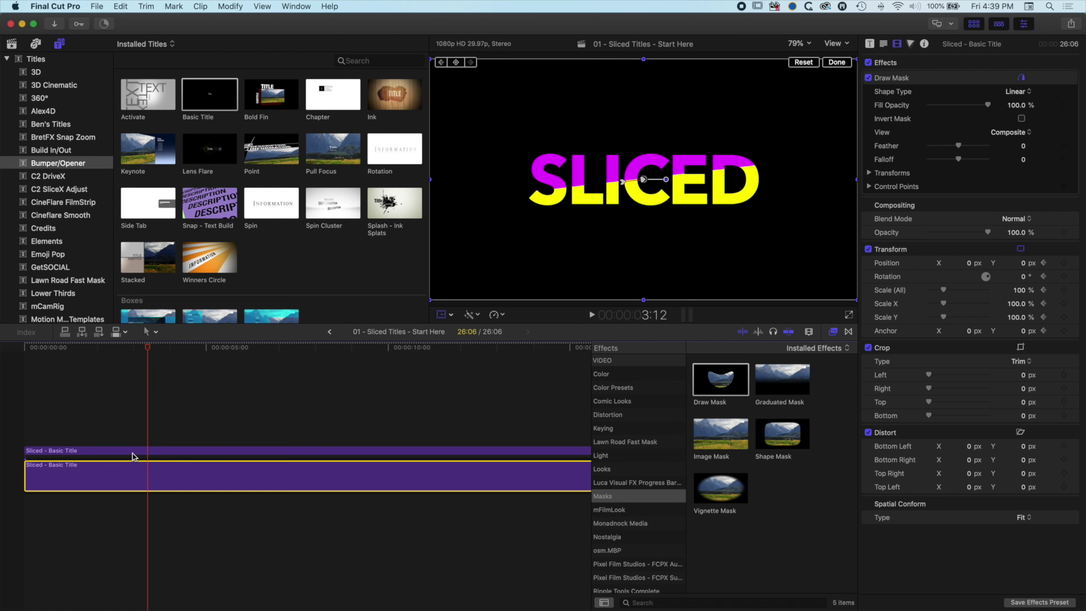
Step back and forth between the lower clip's two Transform keyframes to examine its offset and aligned positions
left_click(142, 452)
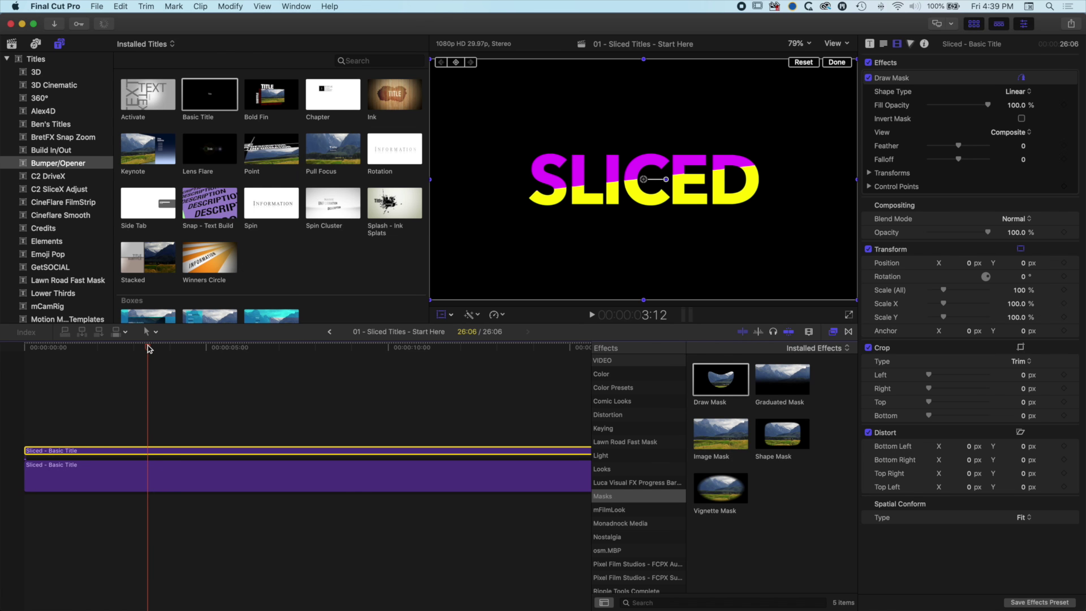
left_click(147, 480)
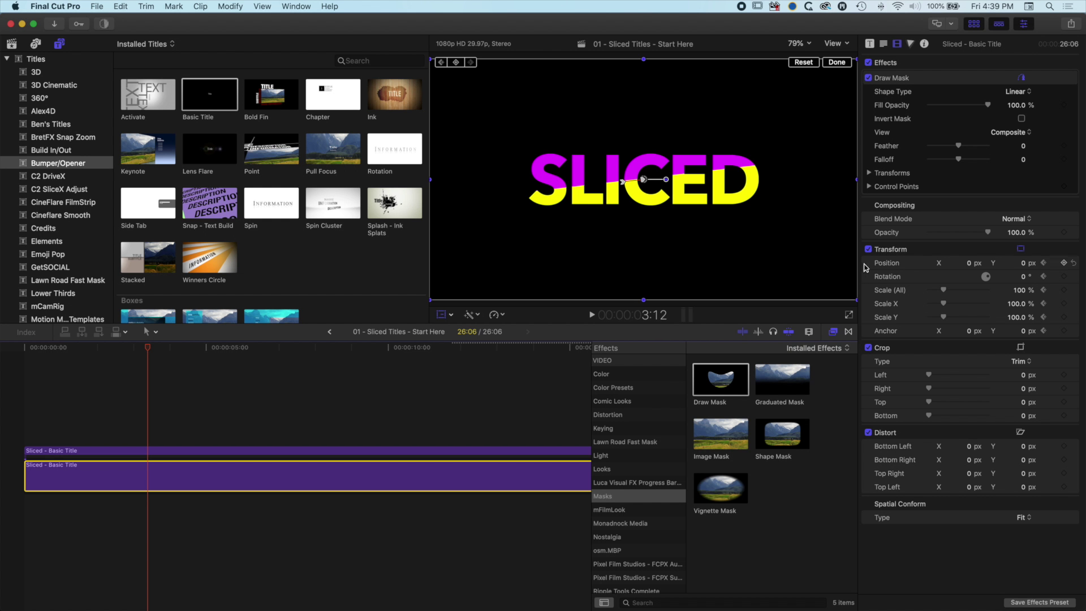
left_click(1044, 264)
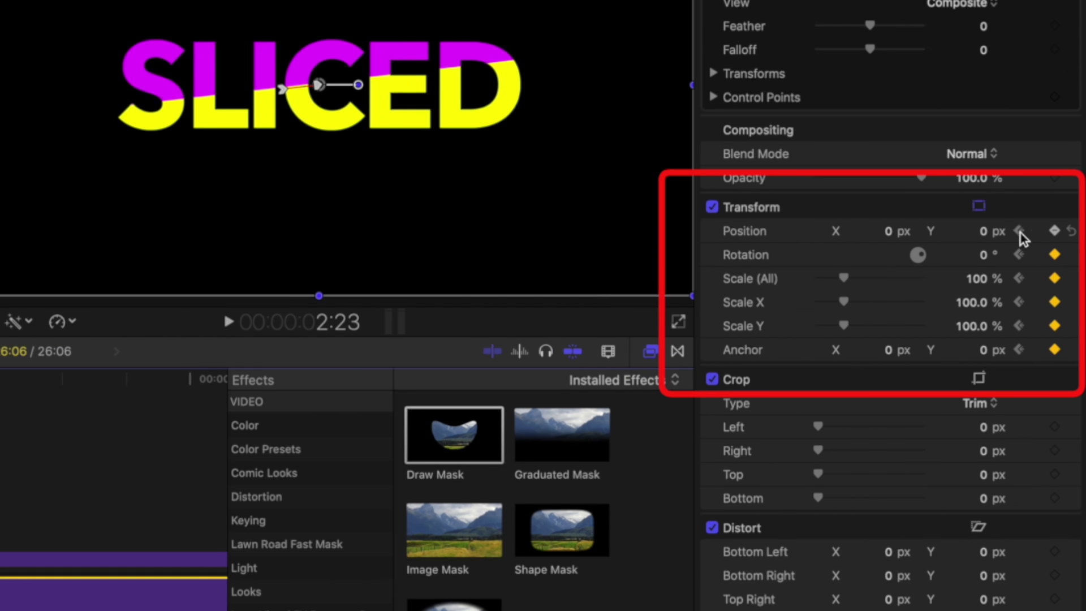
left_click(1020, 232)
left_click(1037, 232)
left_click(1020, 232)
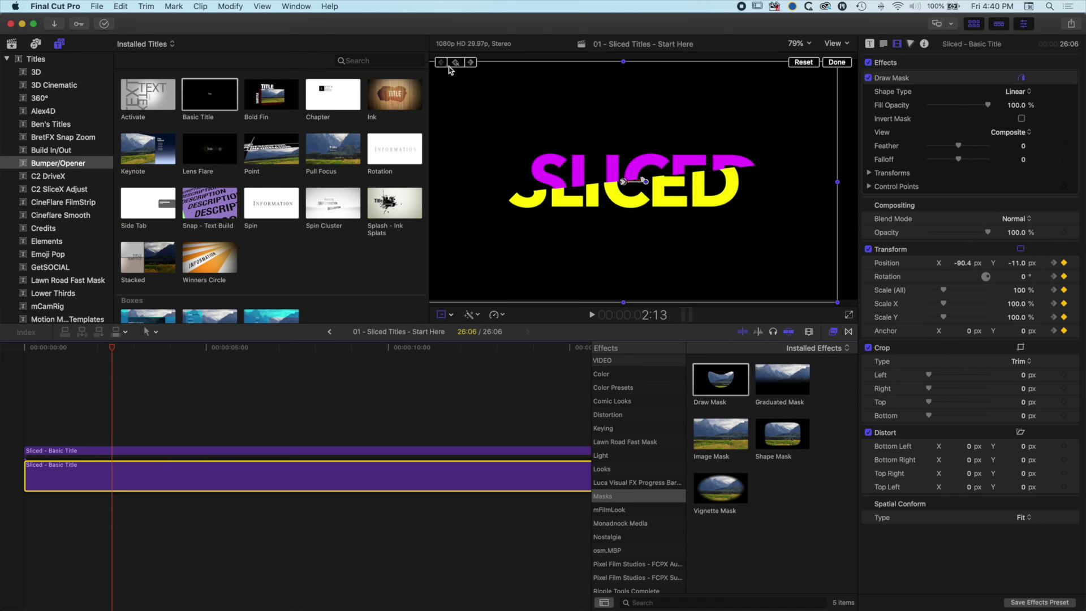
left_click(472, 62)
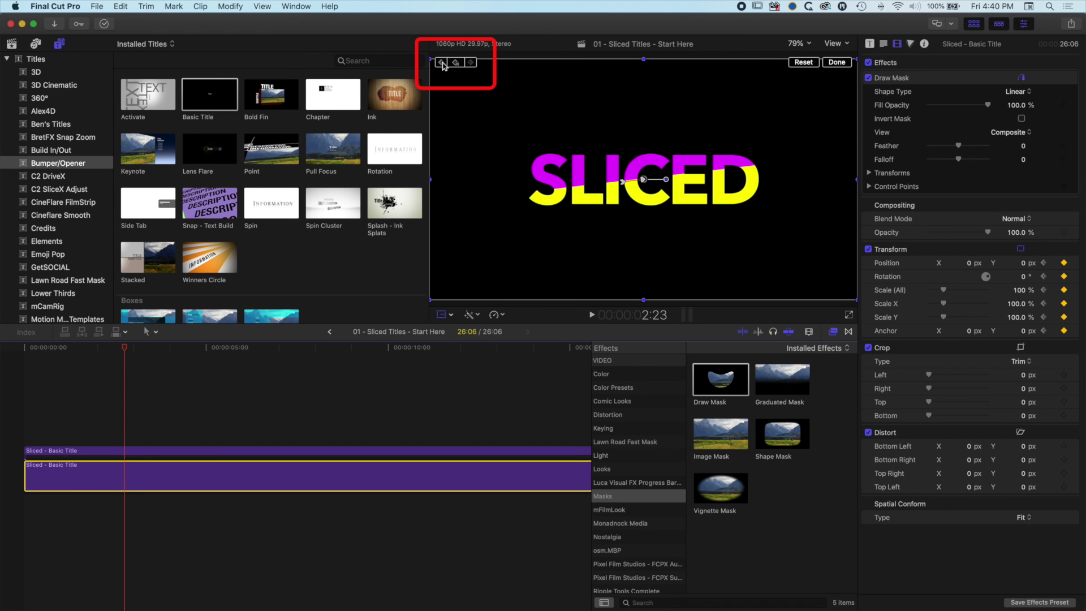
left_click(443, 63)
left_click(470, 63)
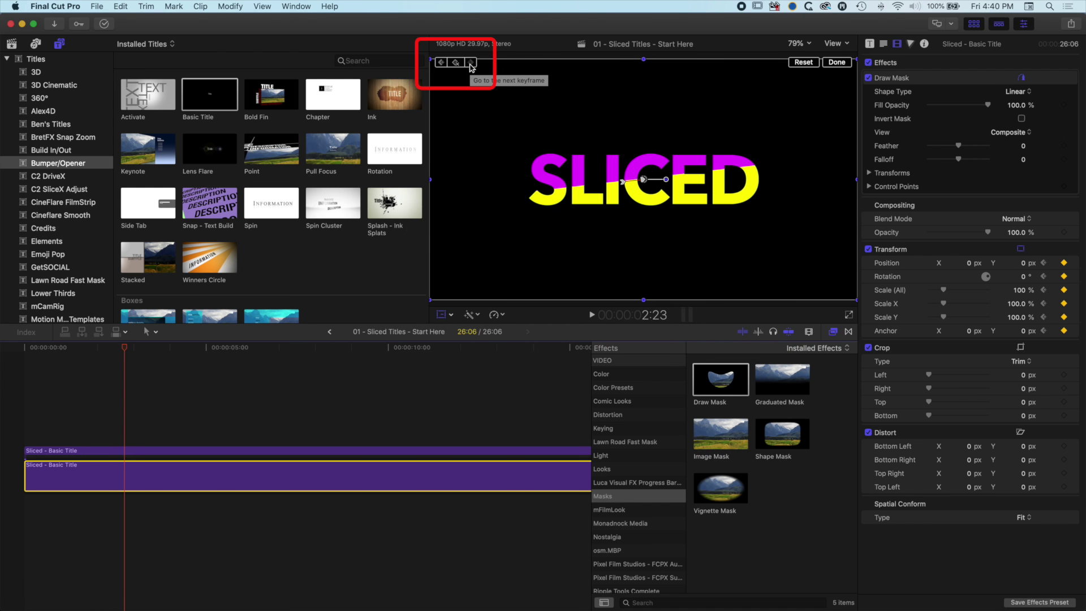
left_click(442, 63)
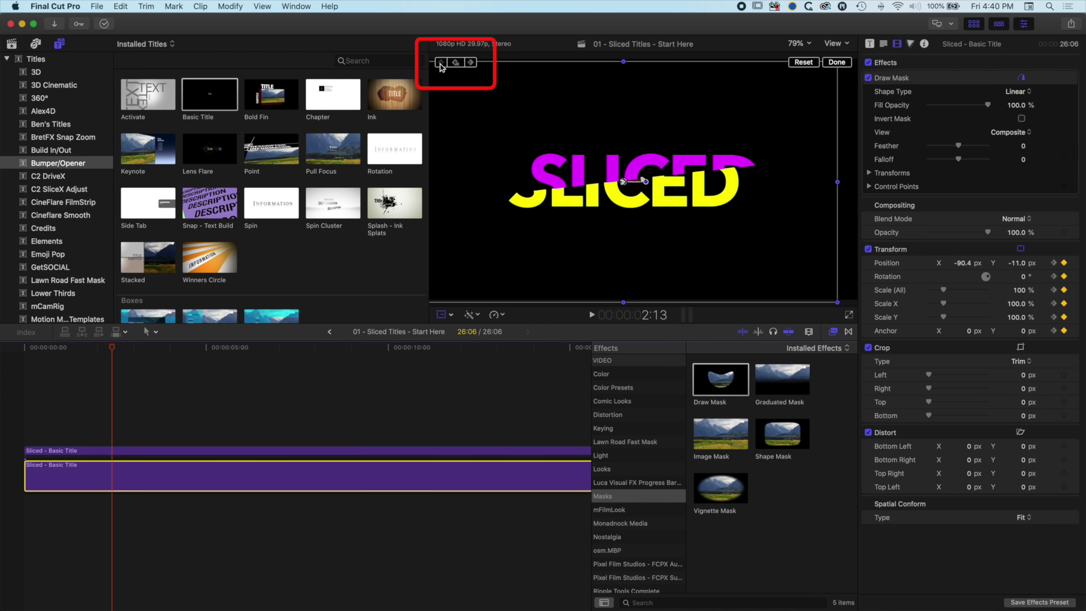
left_click(469, 64)
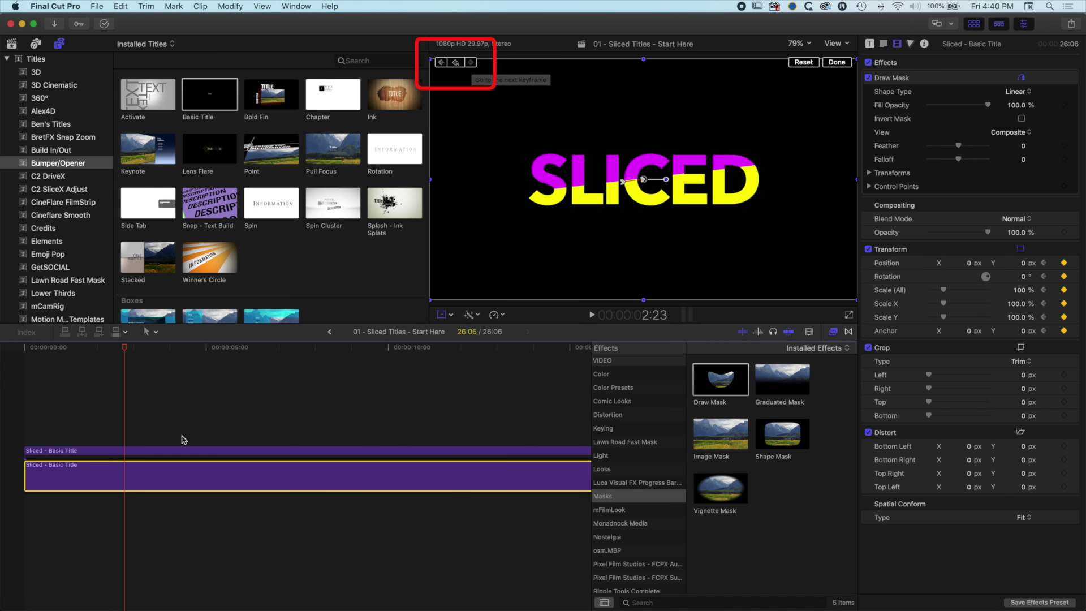
Keyframe the upper Sliced clip's Transform at 2:23 and offset its magenta half up and to the right at 2:13
left_click(129, 451)
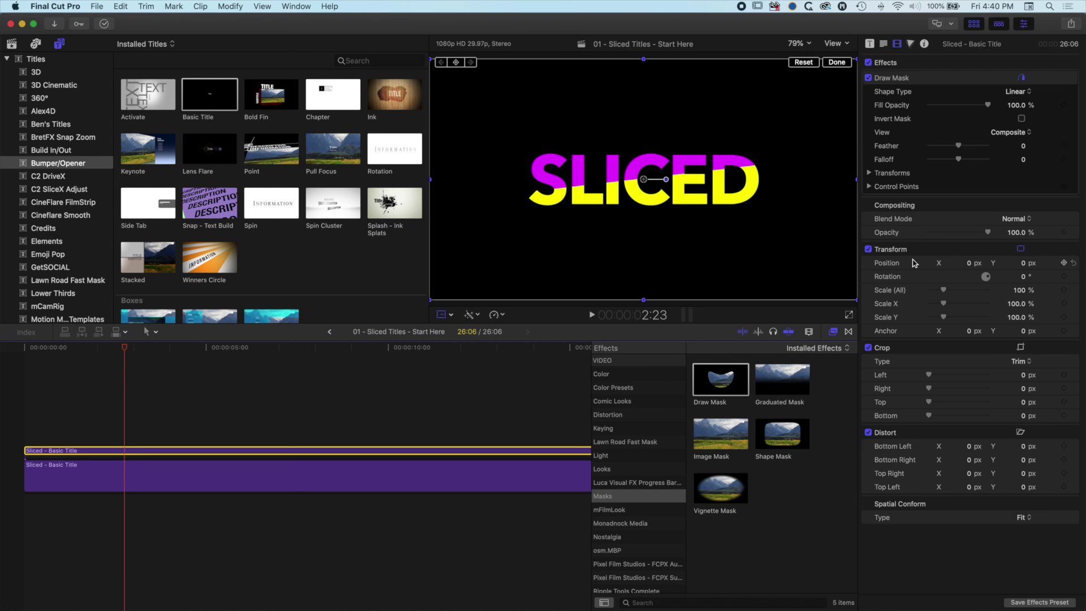
left_click(1065, 263)
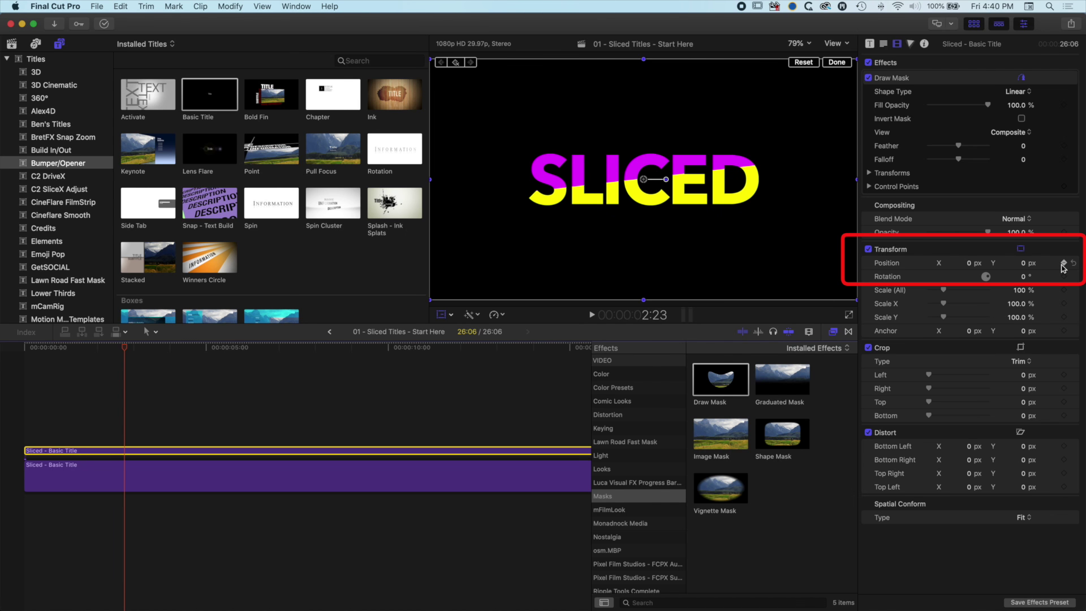
left_click_drag(123, 349, 113, 348)
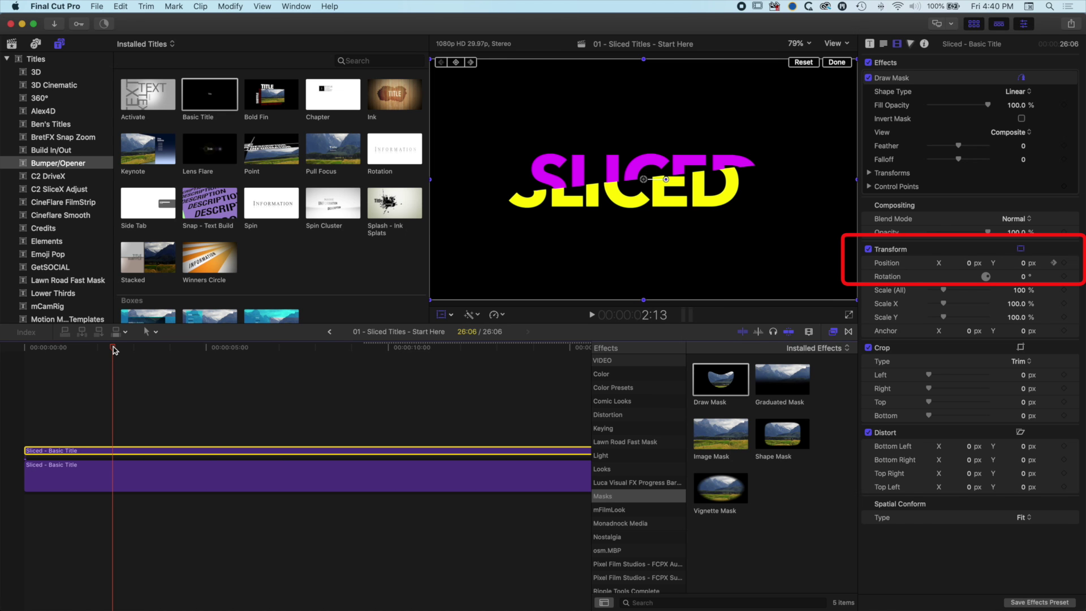
left_click_drag(653, 180, 676, 176)
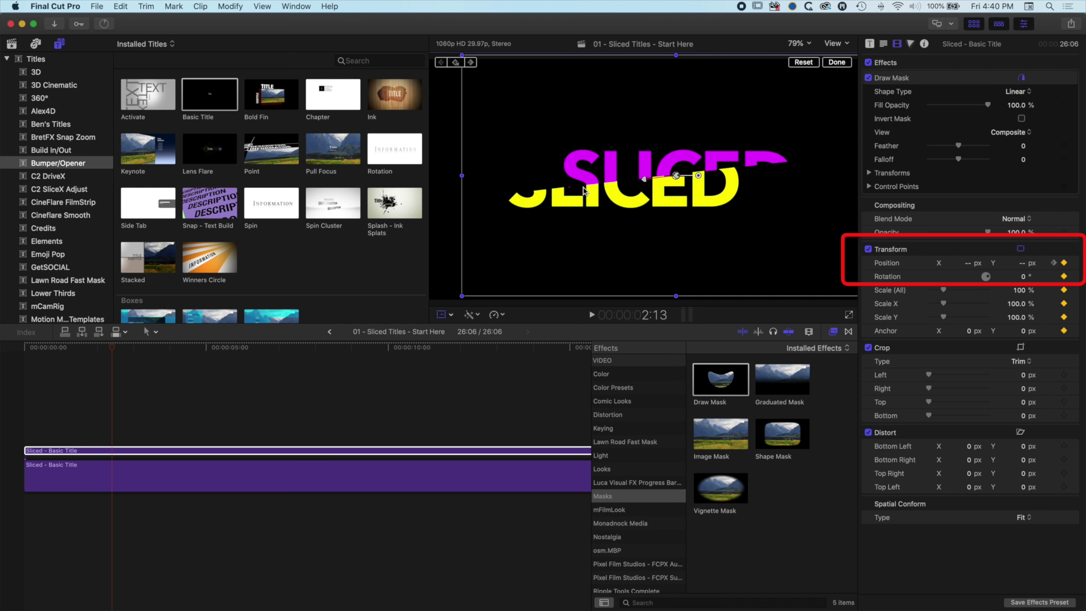
left_click_drag(616, 180, 614, 180)
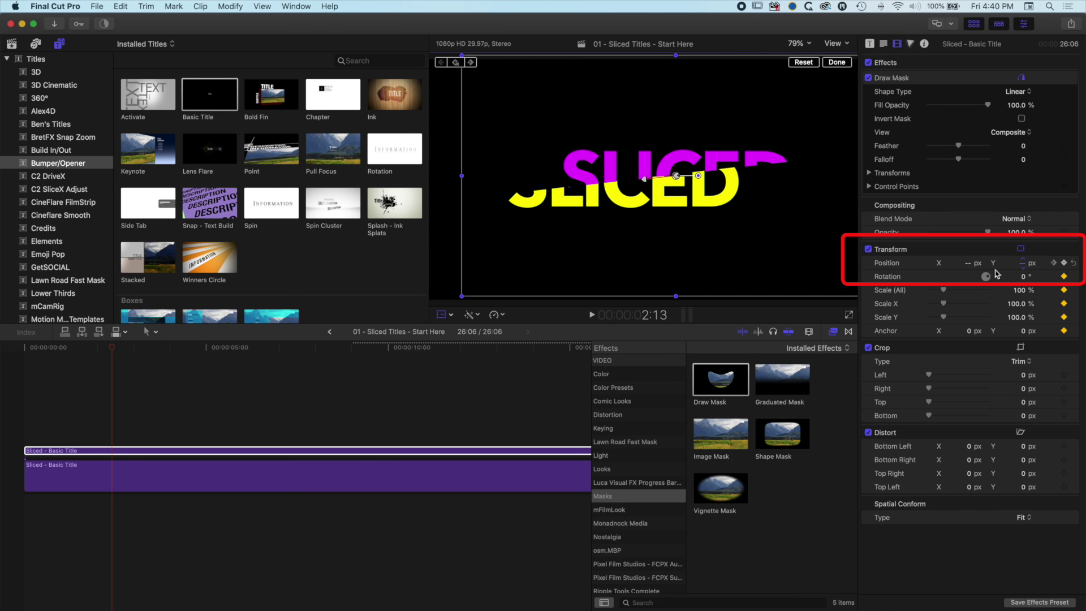
Scrub and play the timeline to check the two title halves sliding together
left_click(129, 347)
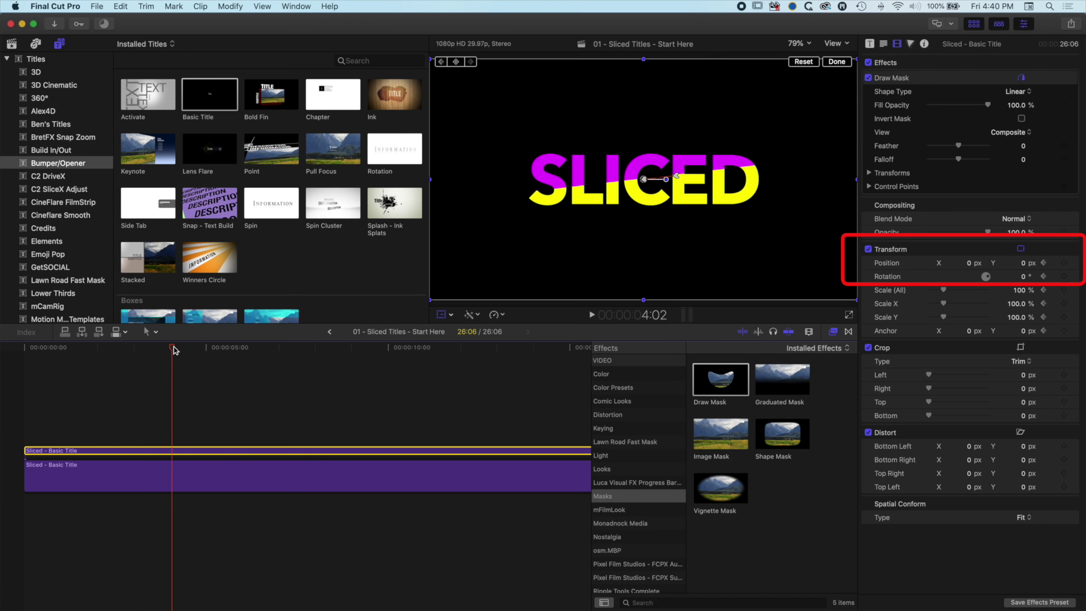
left_click_drag(112, 350, 68, 356)
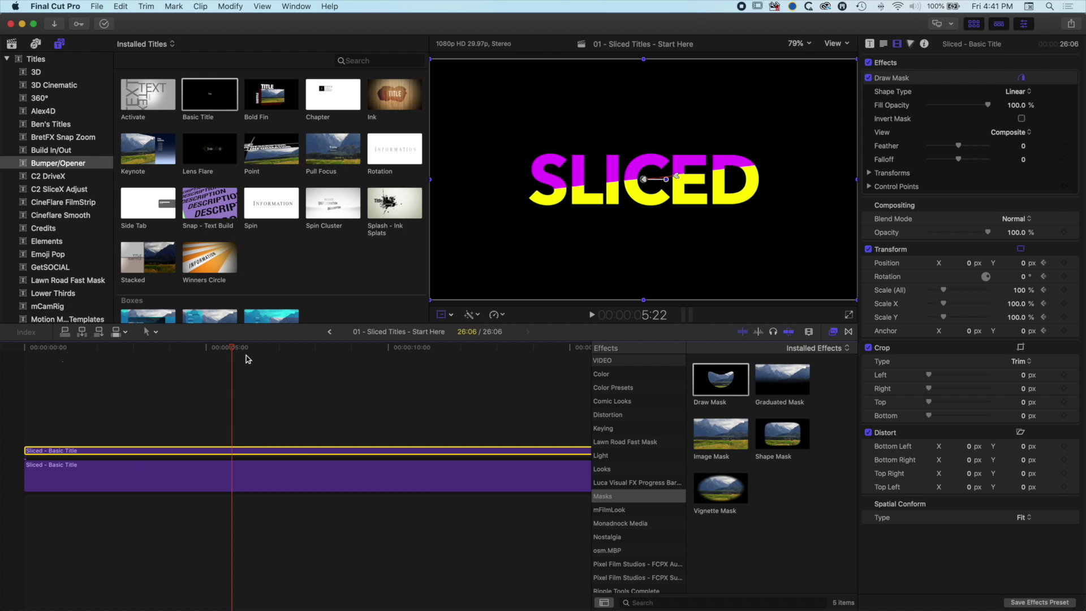
key("super+minus")
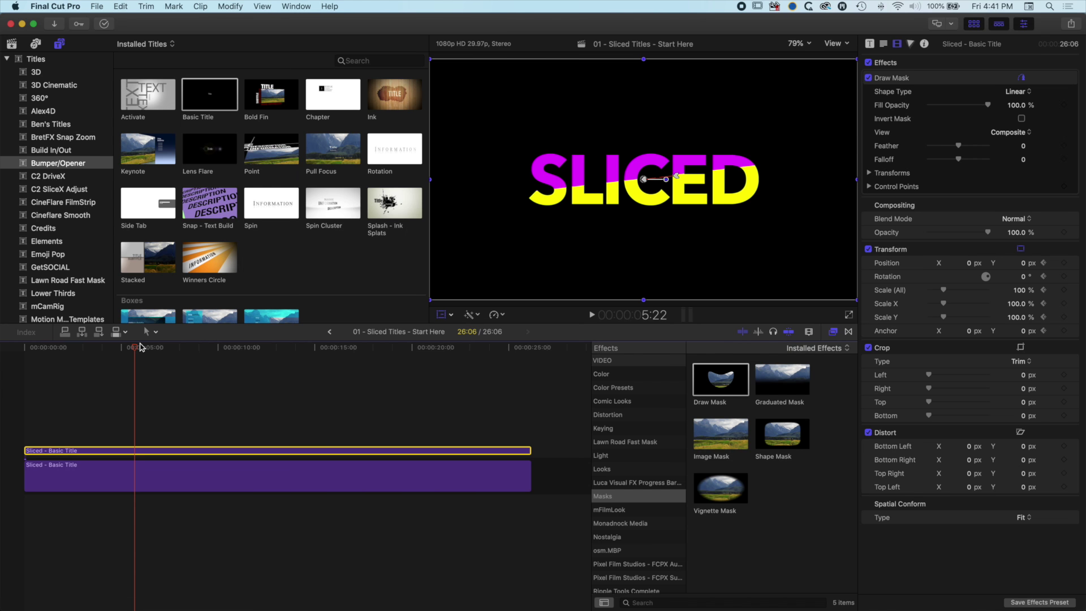
key("shift+slash")
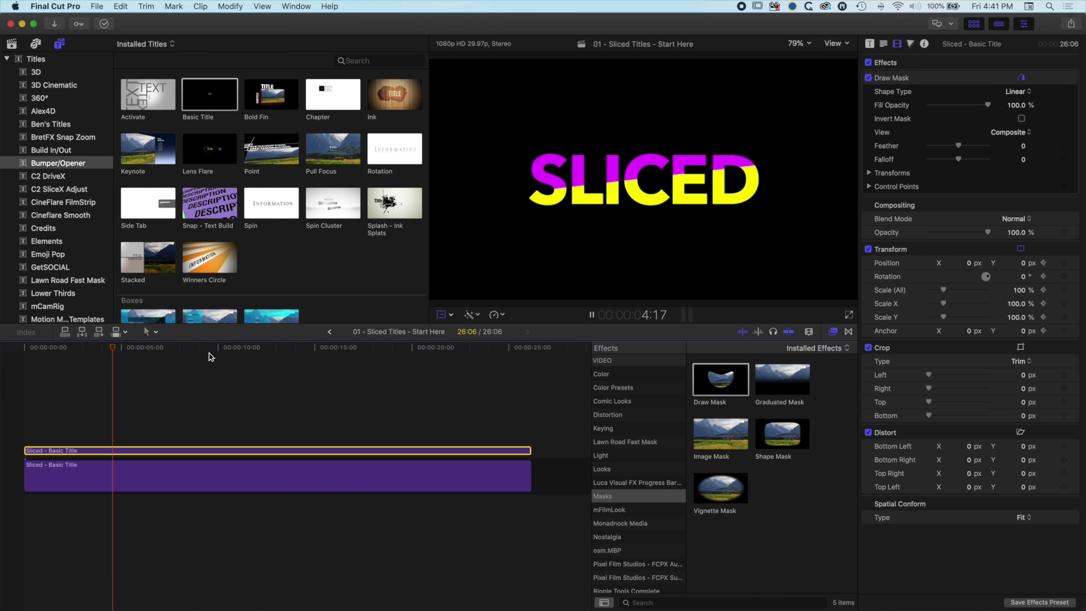
key("space")
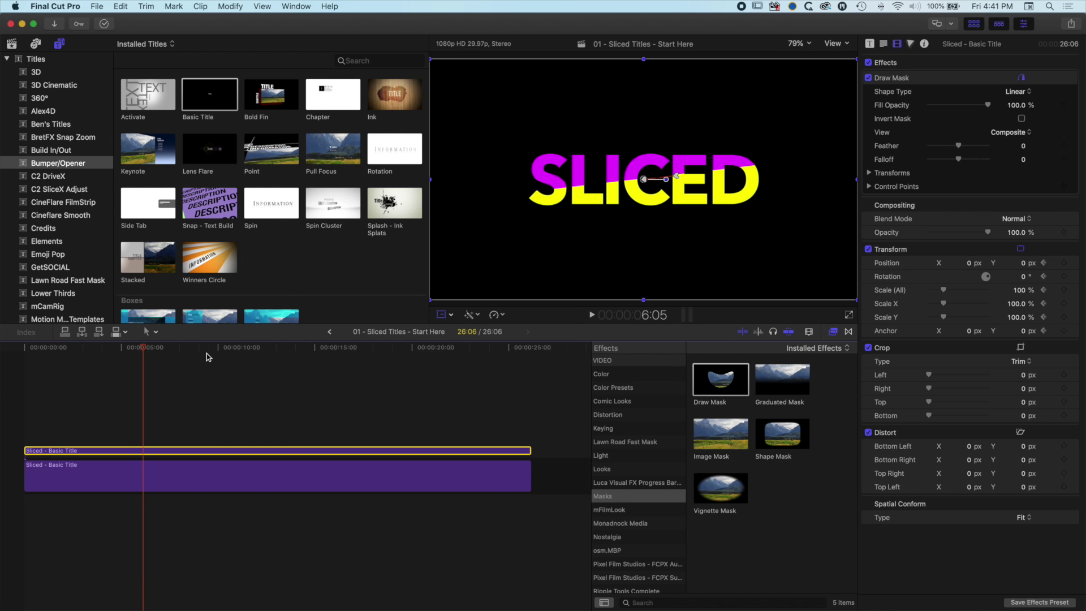
key("space")
key("space")
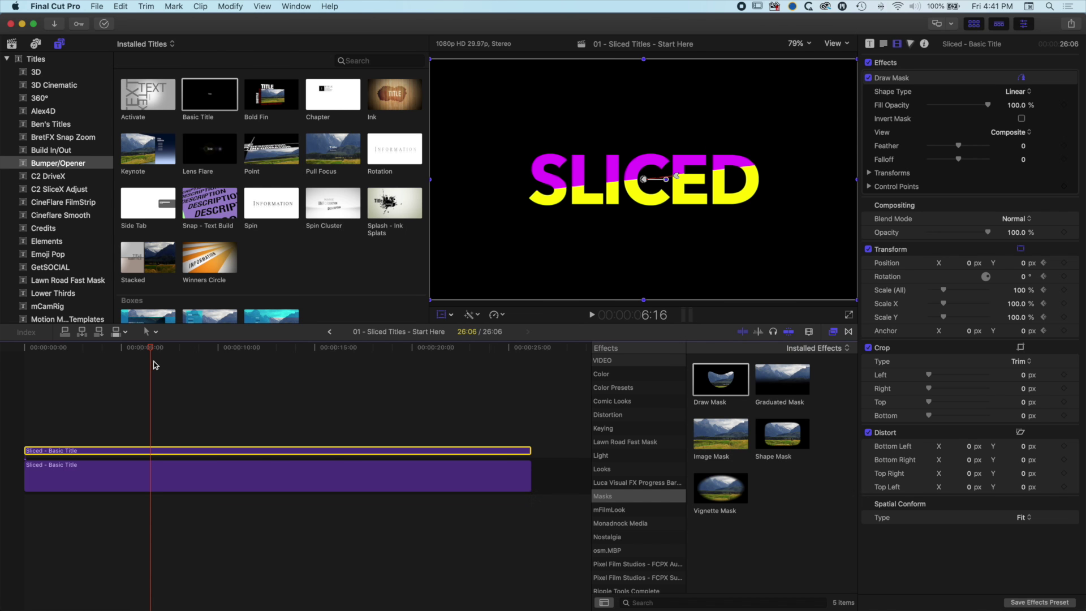
Cut both Sliced clips at 6:16 with the Blade tool and return to the Select tool
left_click(151, 332)
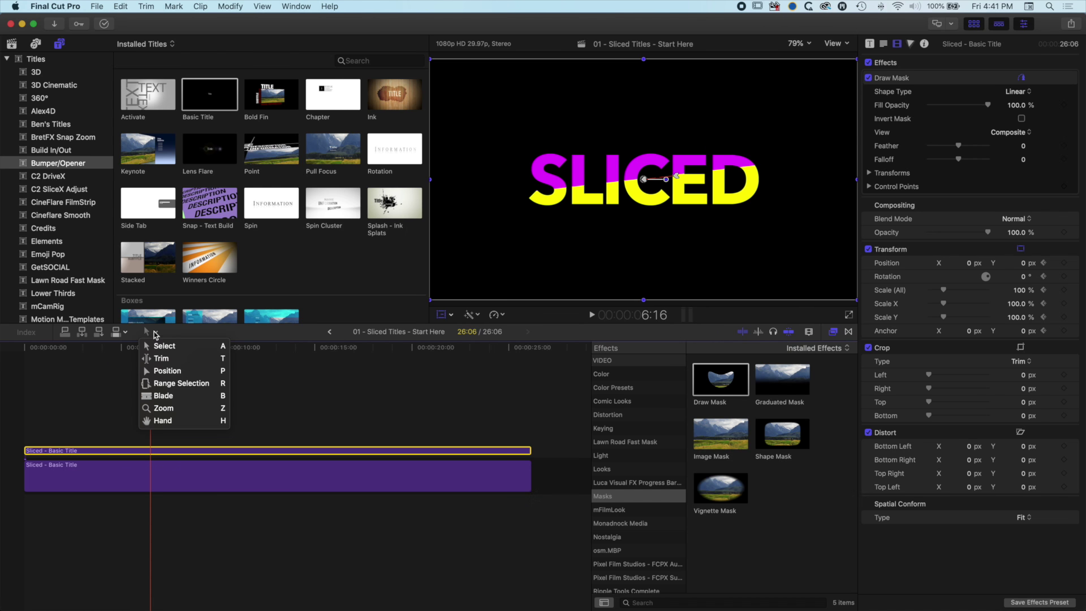
left_click(164, 396)
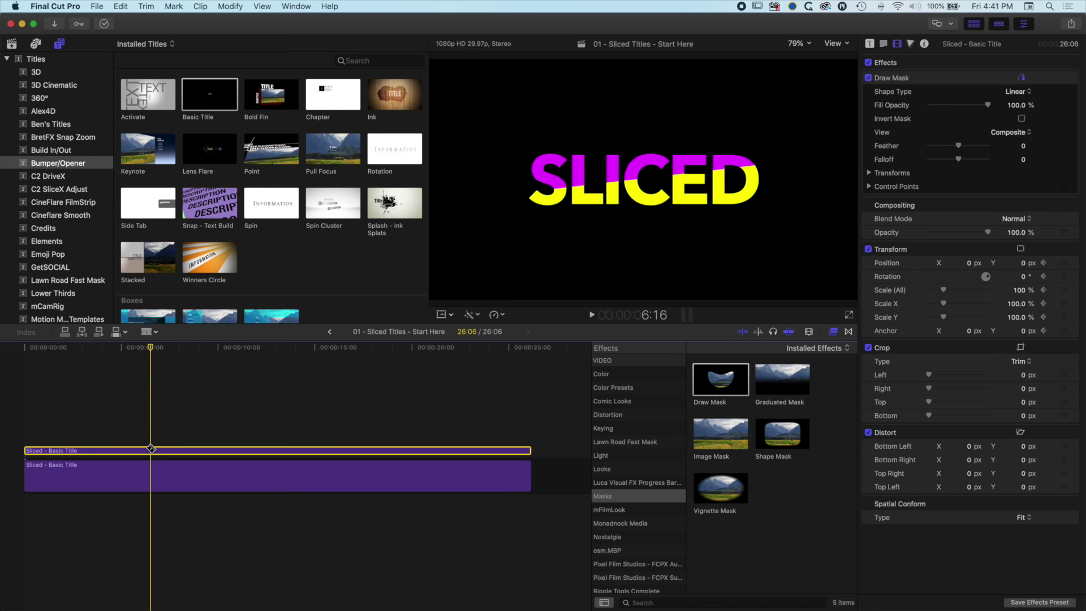
left_click(150, 450)
left_click(151, 466)
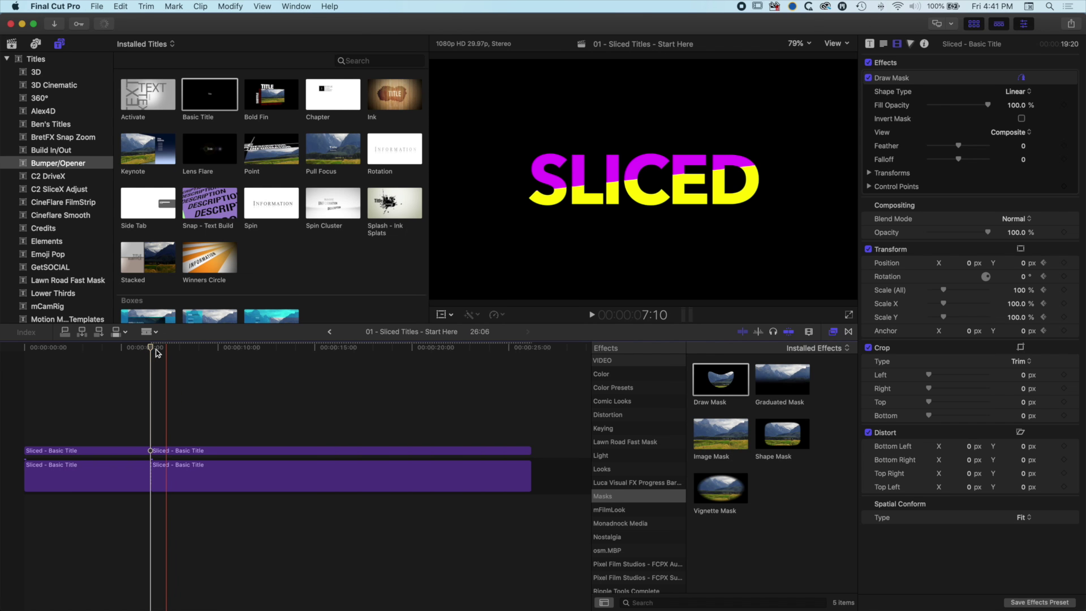
left_click(148, 332)
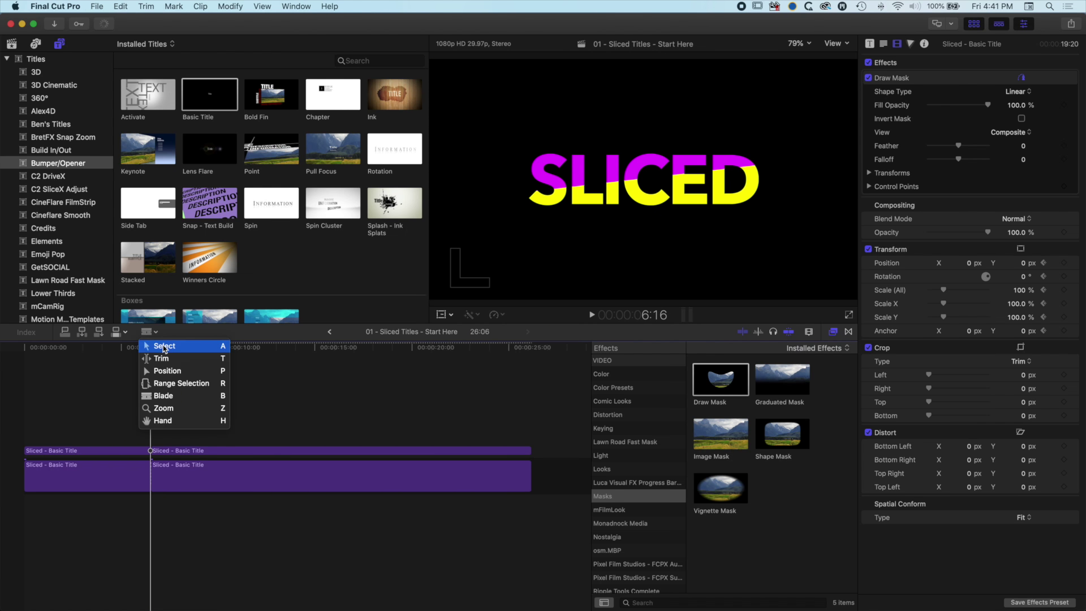
left_click(165, 344)
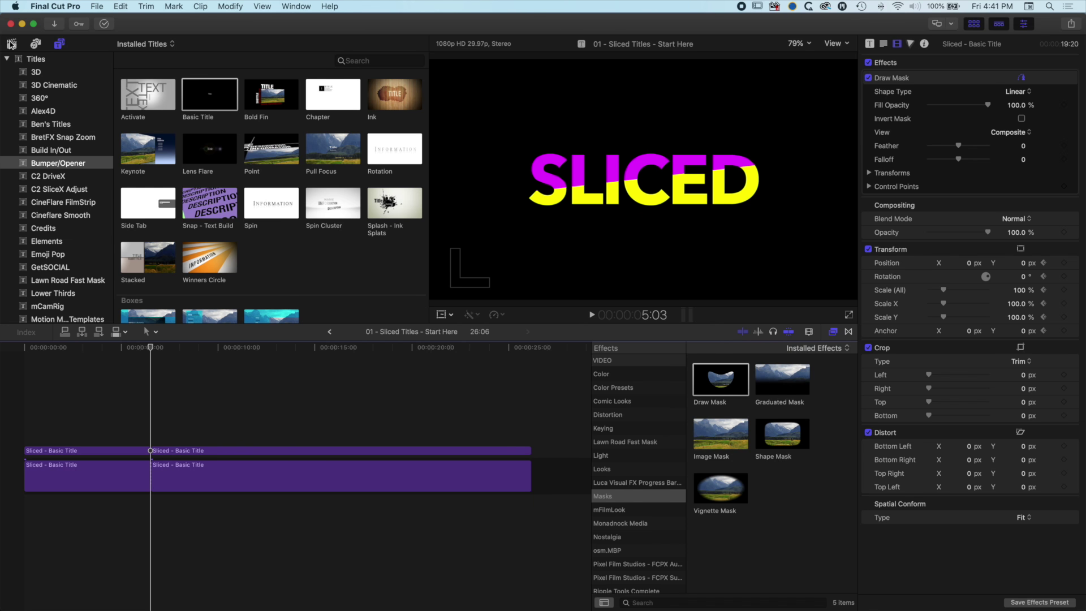
Place the IMG_4971 photo from the Drawings event above the second pair of Sliced clips, spanning 6:16 to the timeline's end
left_click(12, 45)
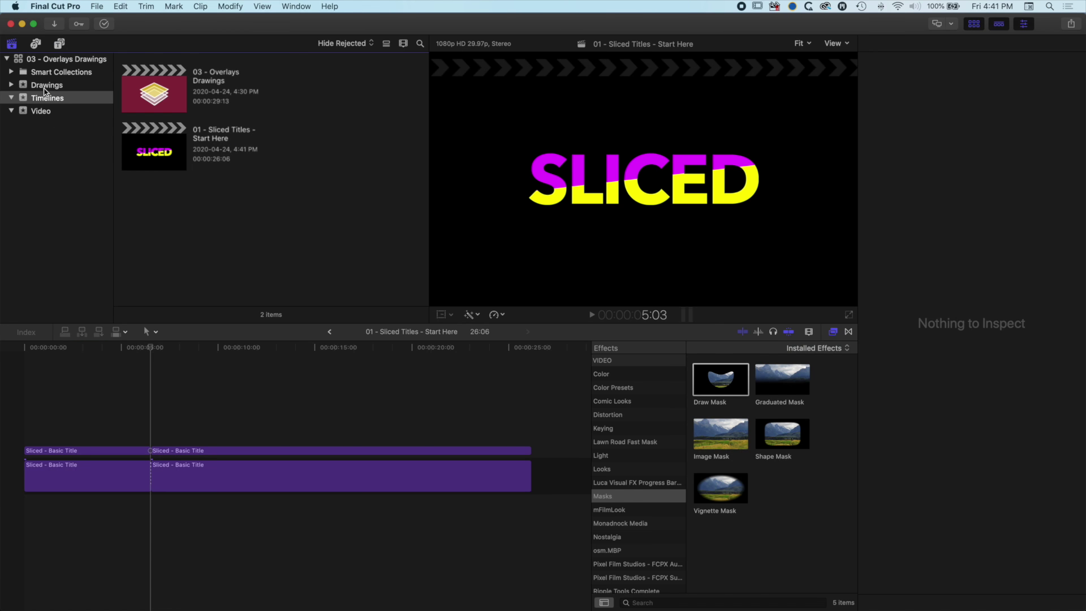
left_click(46, 86)
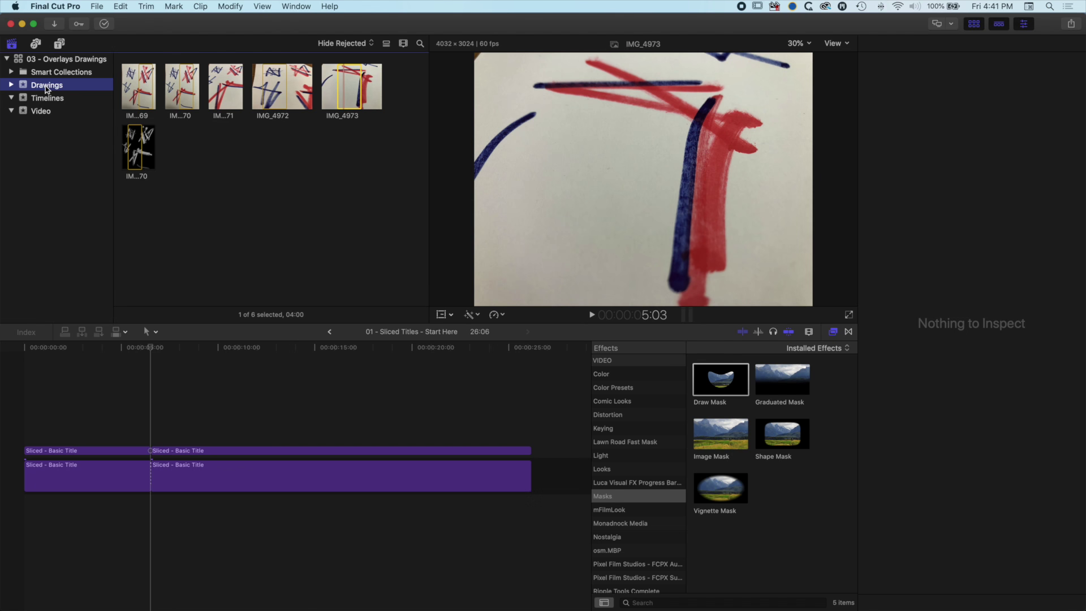
left_click(181, 87)
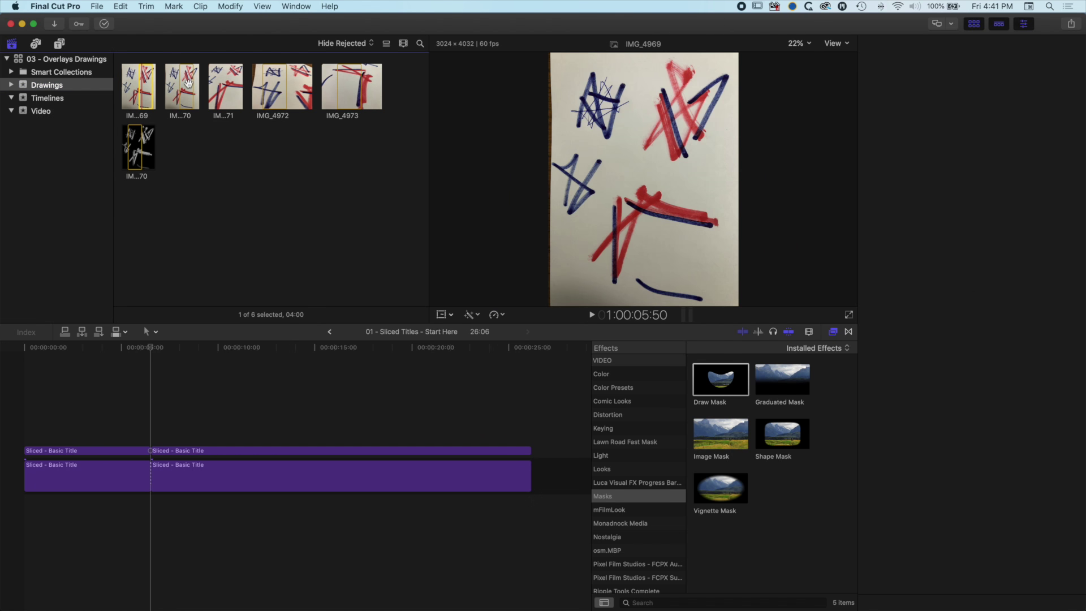
left_click(222, 89)
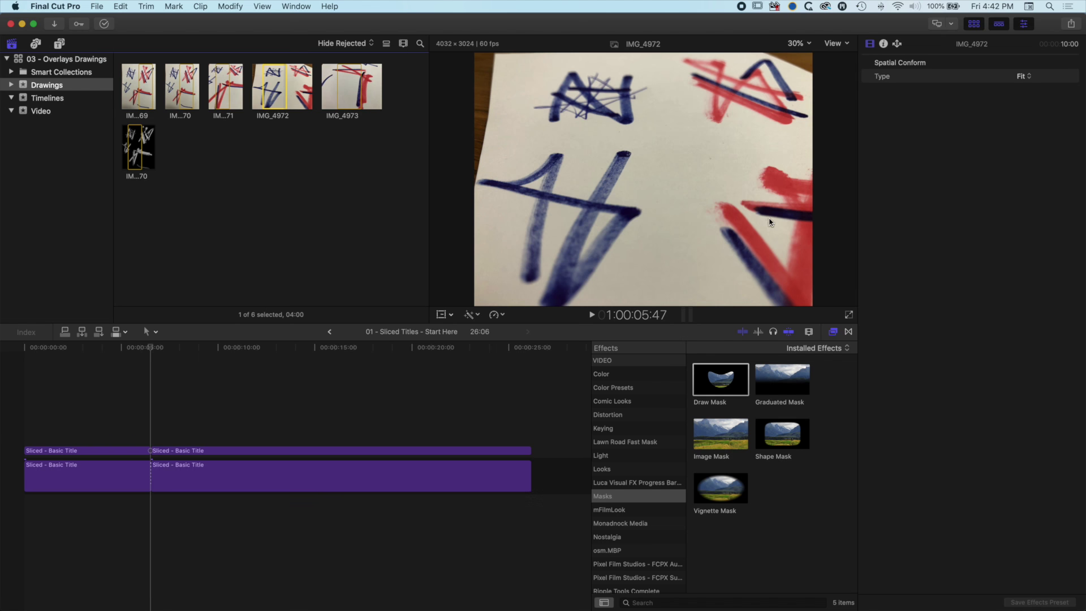
left_click(218, 88)
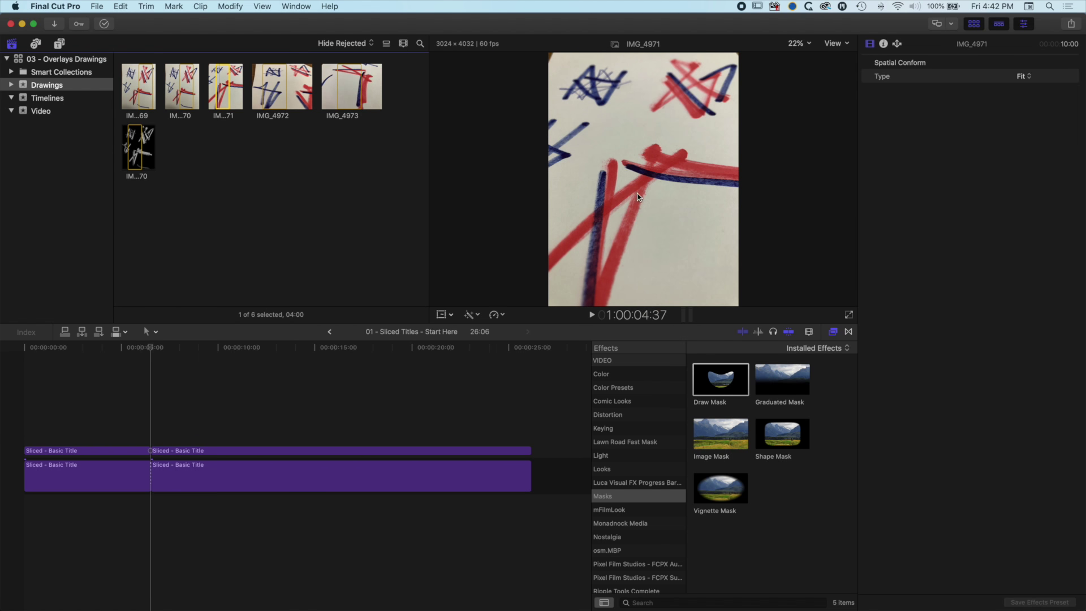
left_click(182, 93)
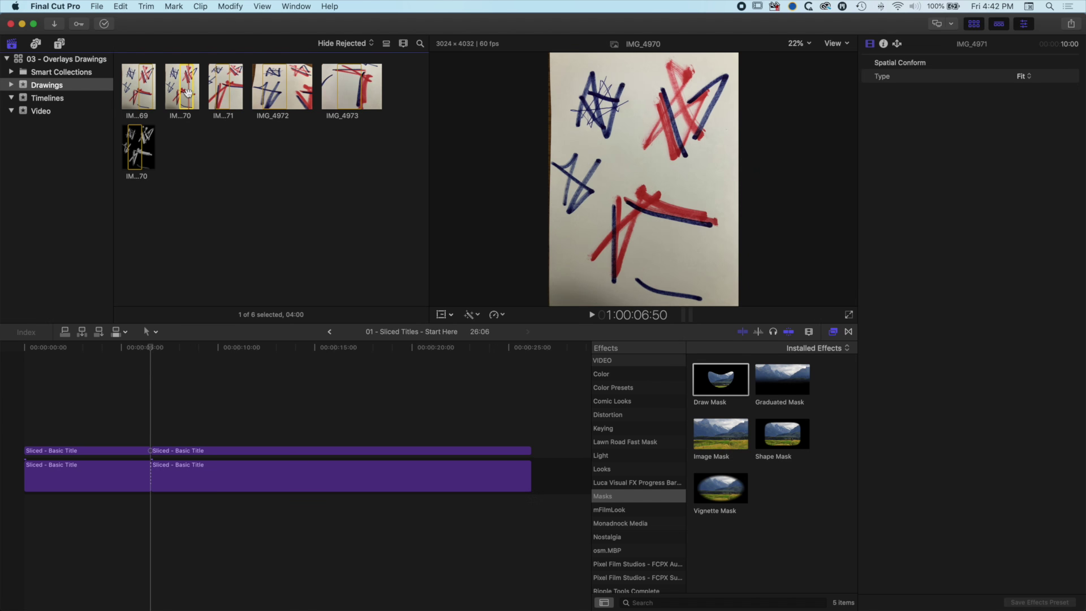
left_click_drag(244, 94, 181, 419)
left_click_drag(261, 425, 531, 425)
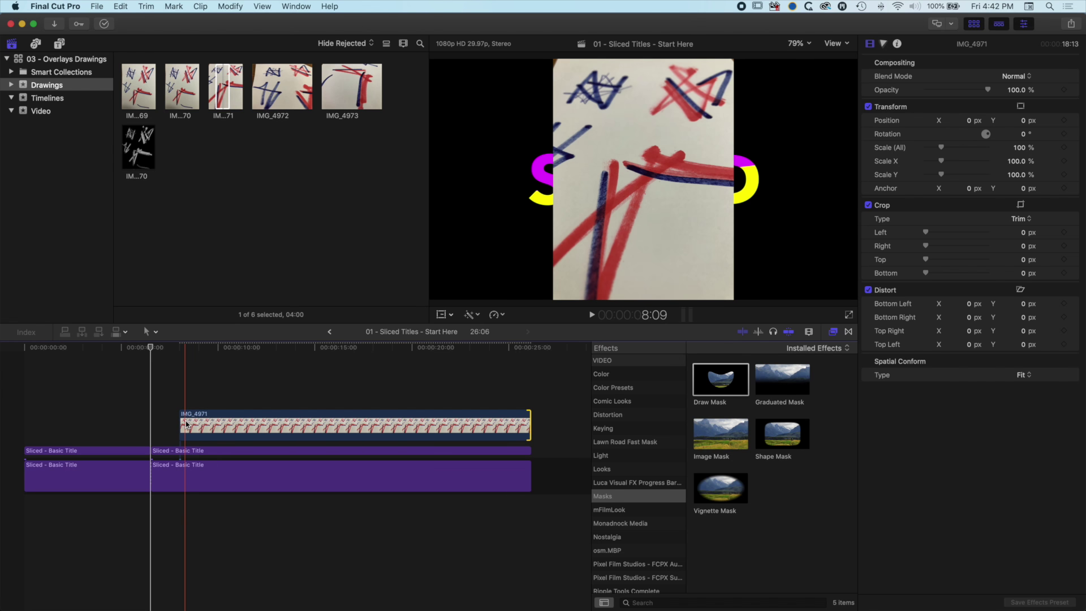
left_click_drag(183, 421, 151, 422)
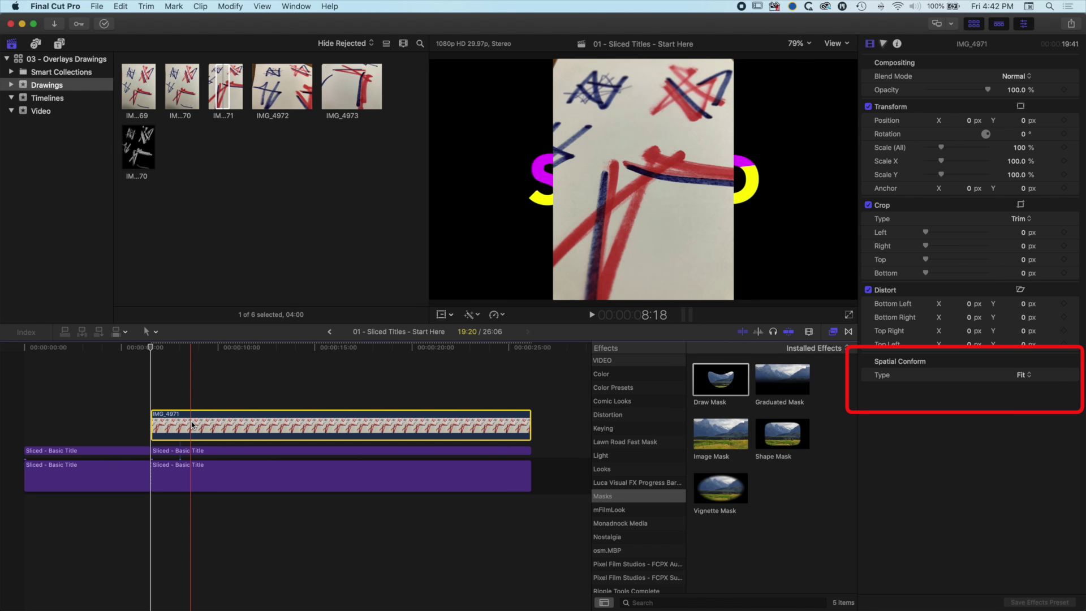
Set IMG_4971's Spatial Conform to None and lower its opacity to 84.86%
left_click(1025, 376)
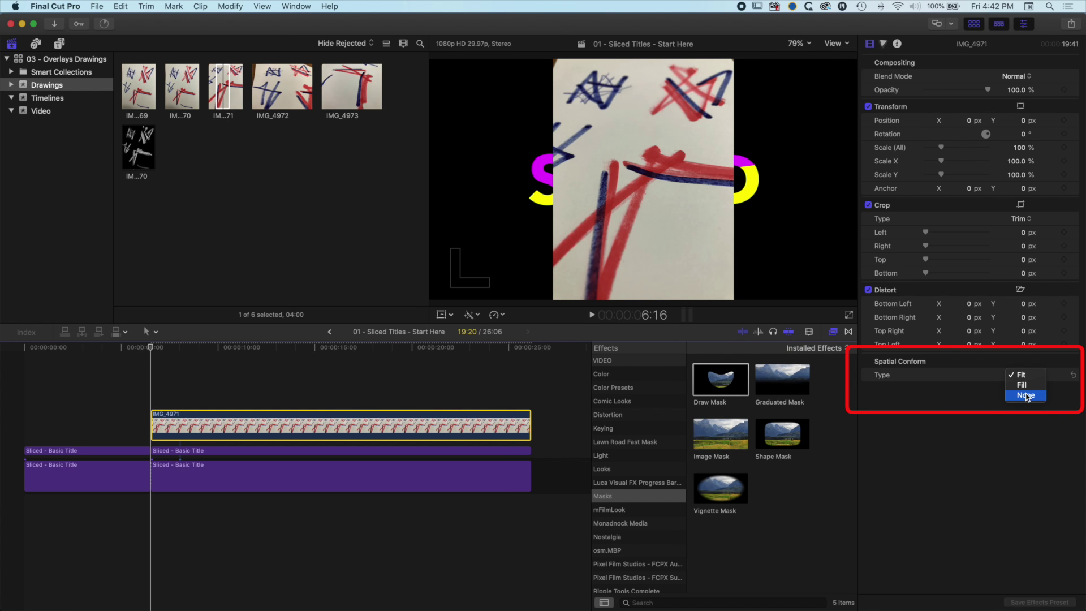
left_click(1027, 396)
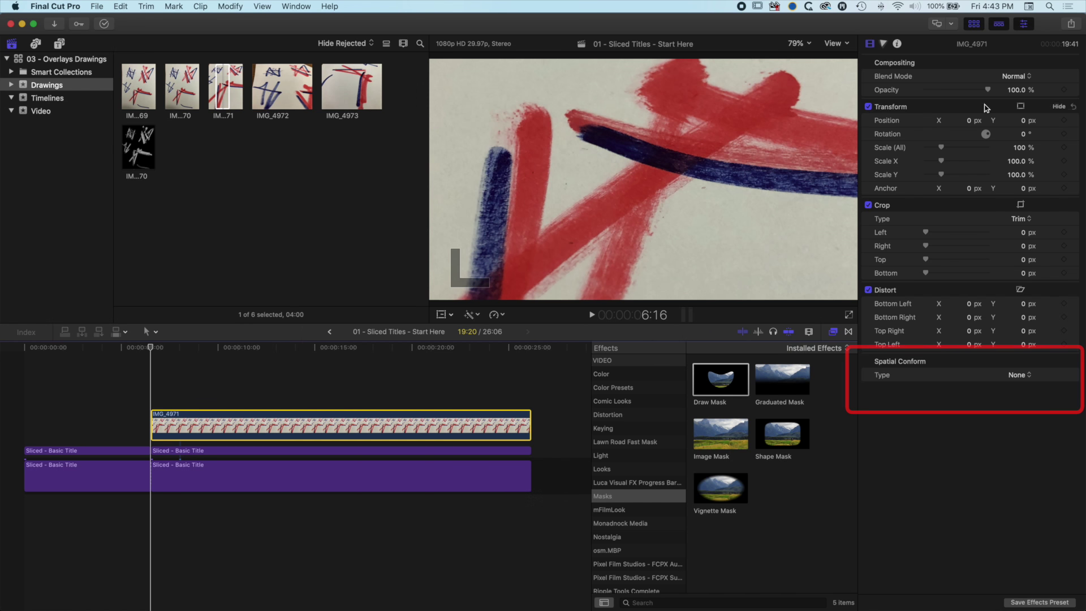
left_click_drag(988, 90, 981, 91)
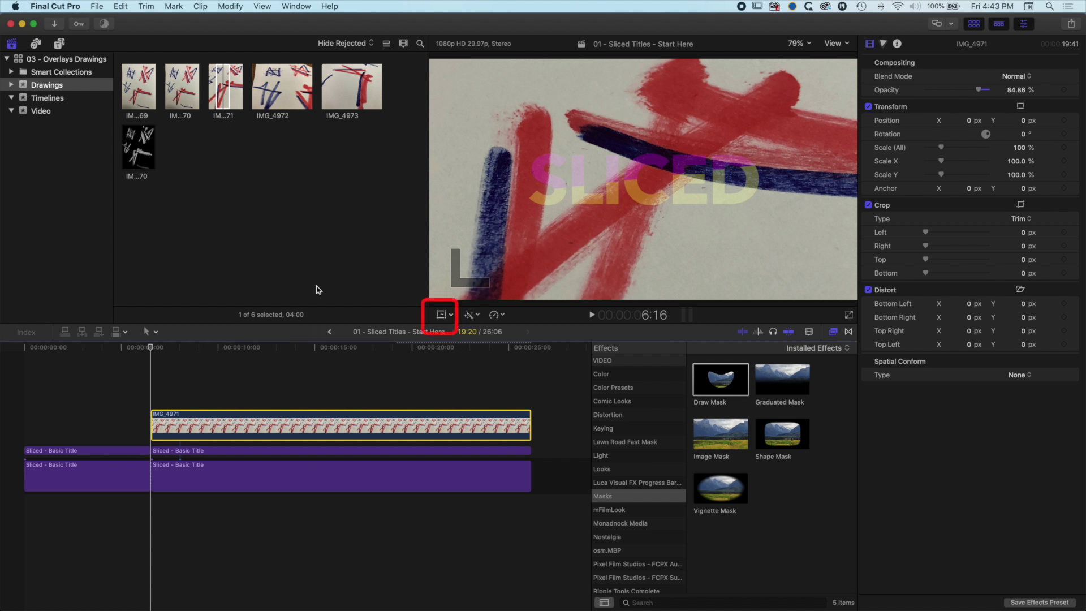
Transform IMG_4971 to position X -704.1, Y -214.5 px with an 11° rotation, and return its opacity to 100%
left_click(442, 316)
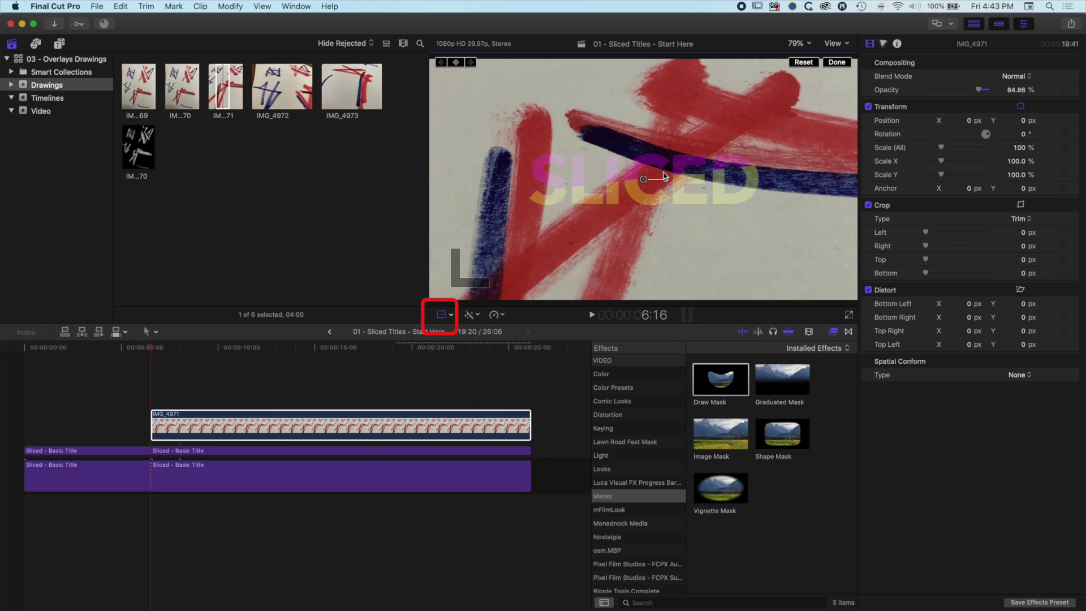
left_click_drag(644, 179, 484, 208)
left_click_drag(1024, 140, 708, 174)
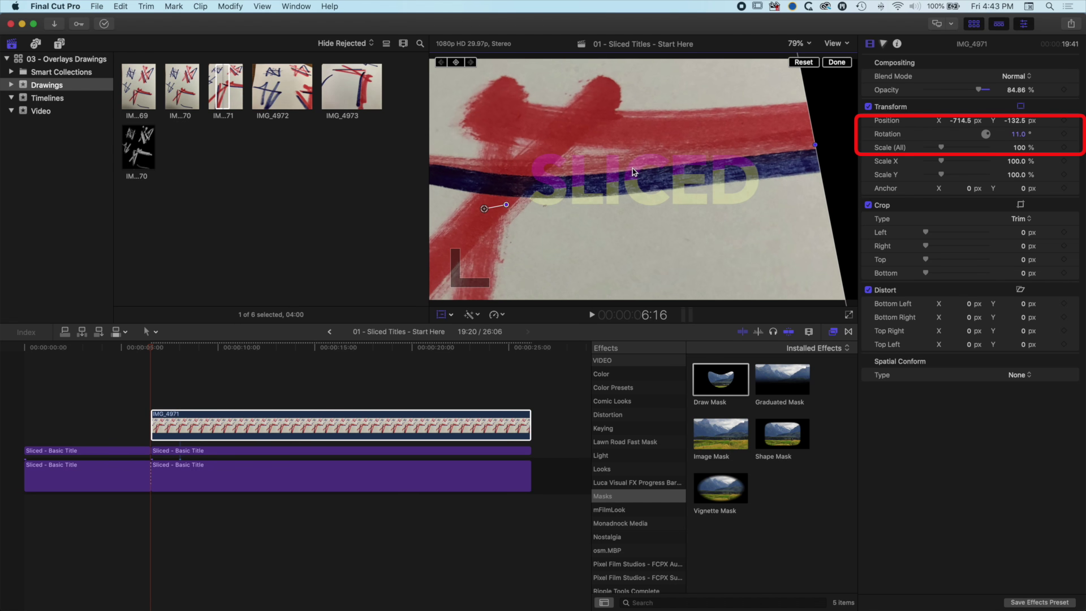
mouse_move(485, 209)
left_mouse_down()
mouse_move(498, 219)
mouse_move(486, 227)
left_mouse_up()
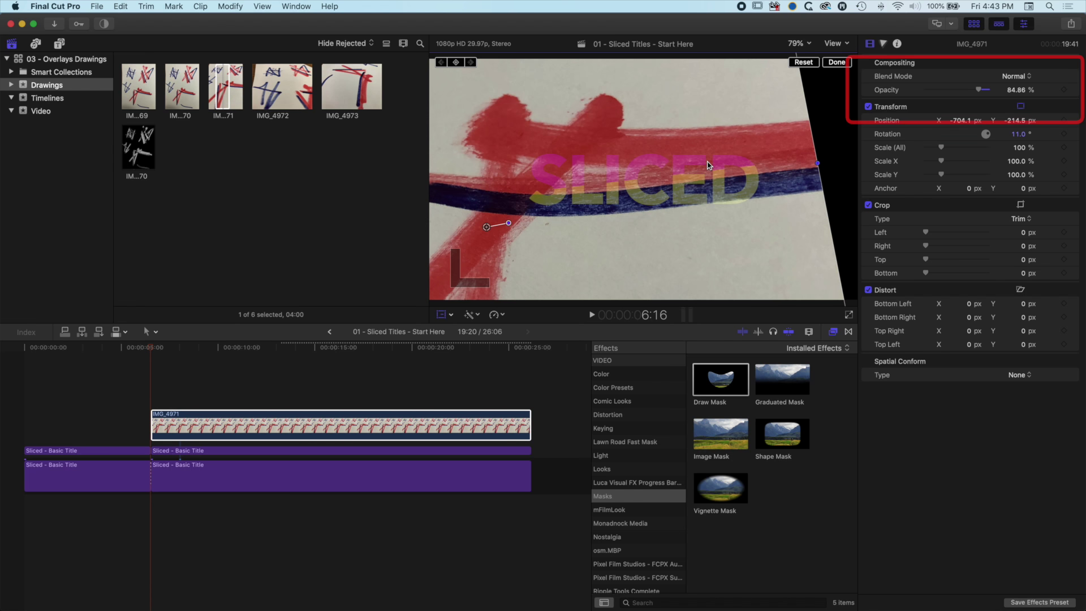
left_click_drag(981, 92, 1022, 92)
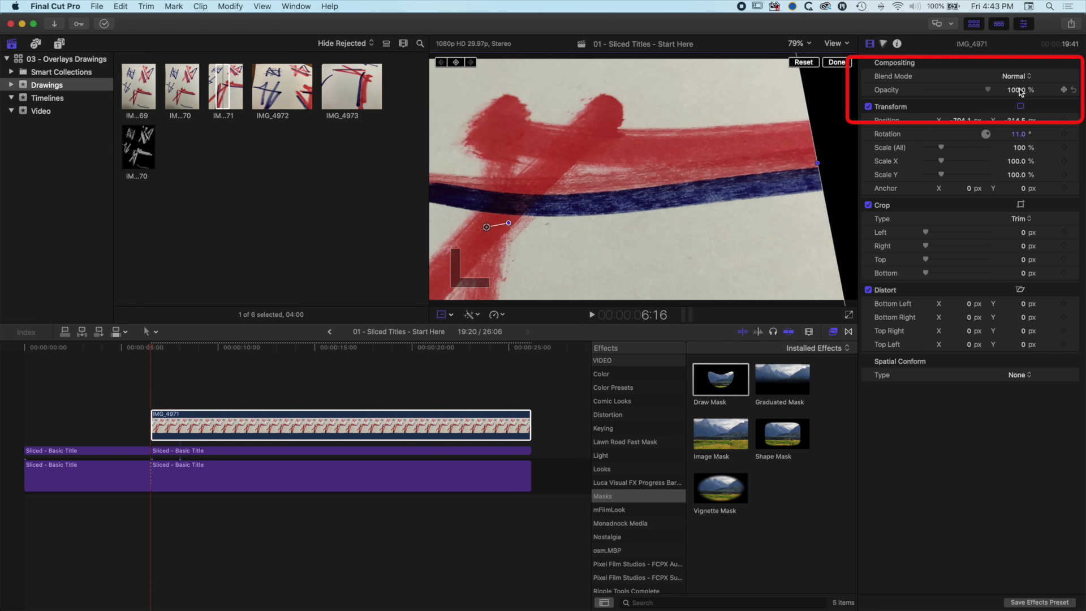
Move the second magenta Sliced clip above IMG_4971 and set its blend mode to Stencil Alpha
left_click_drag(206, 458, 221, 403)
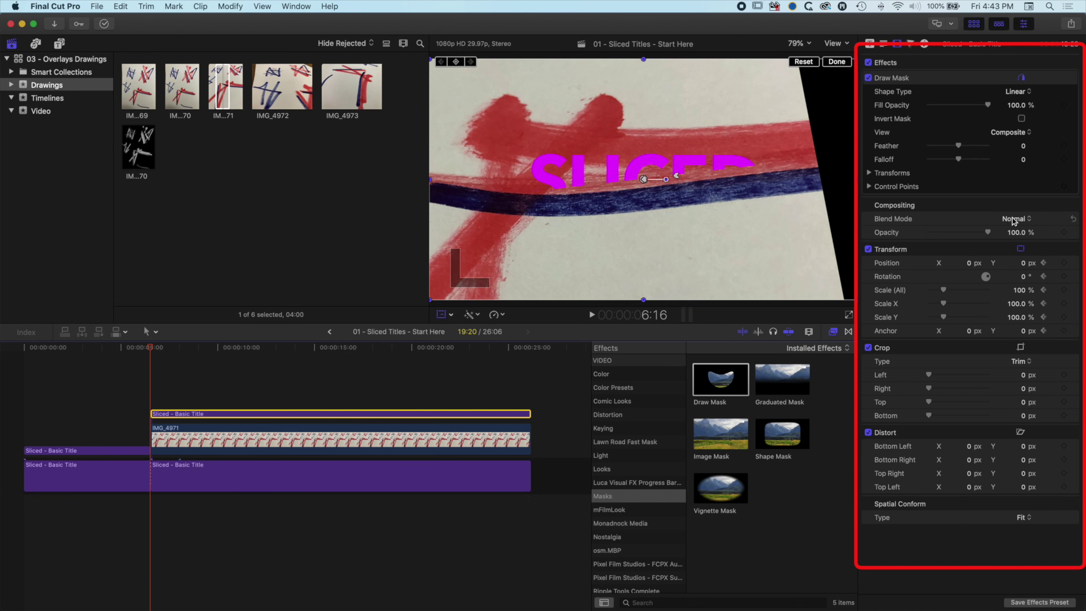
left_click(1016, 219)
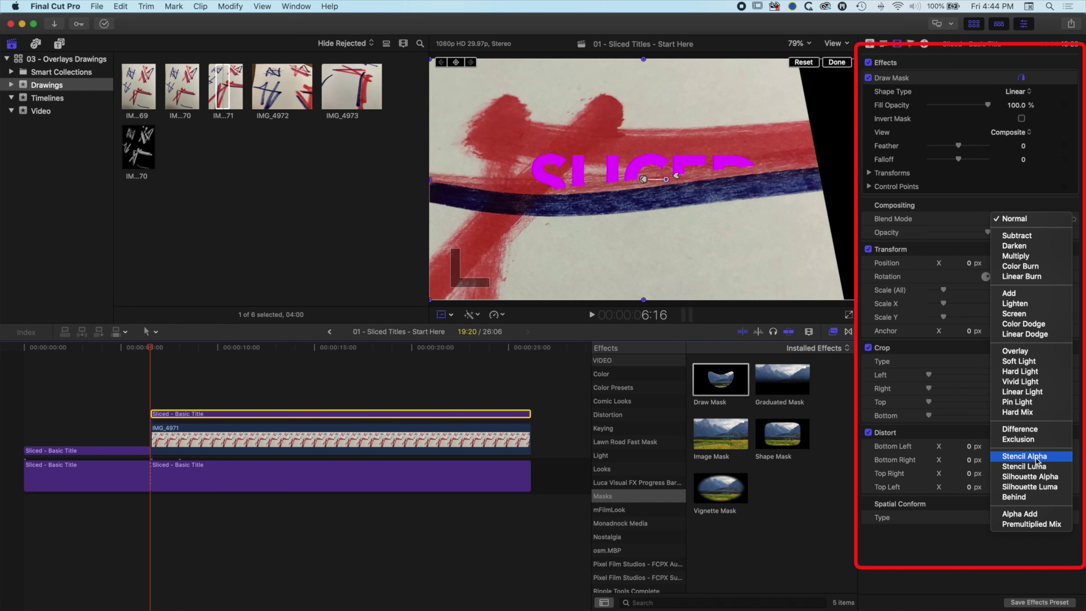
key("Escape")
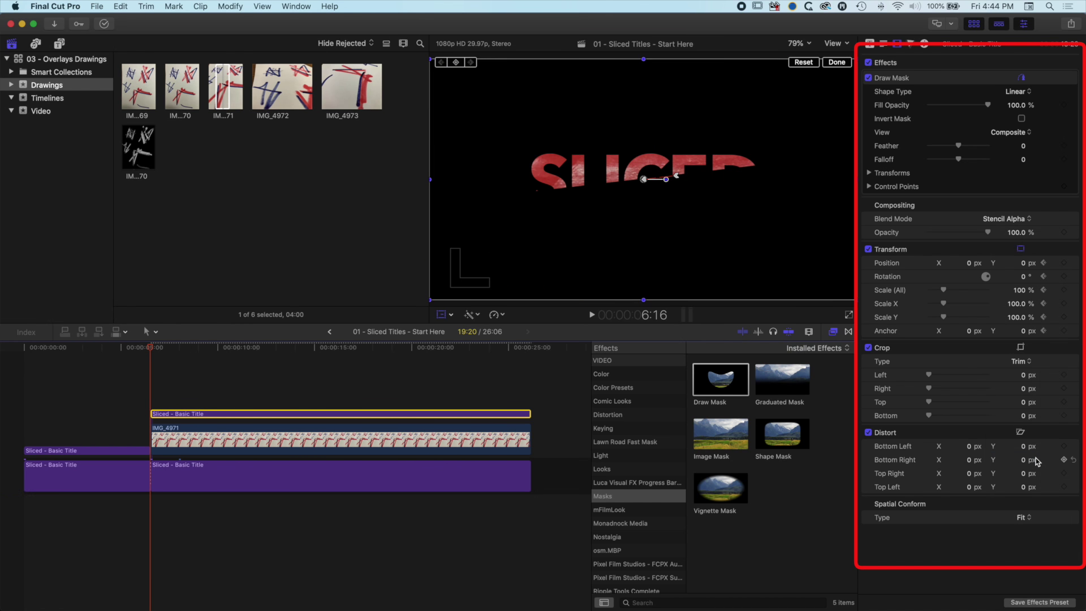
mouse_move(152, 352)
left_mouse_down()
mouse_move(211, 352)
mouse_move(157, 352)
left_mouse_up()
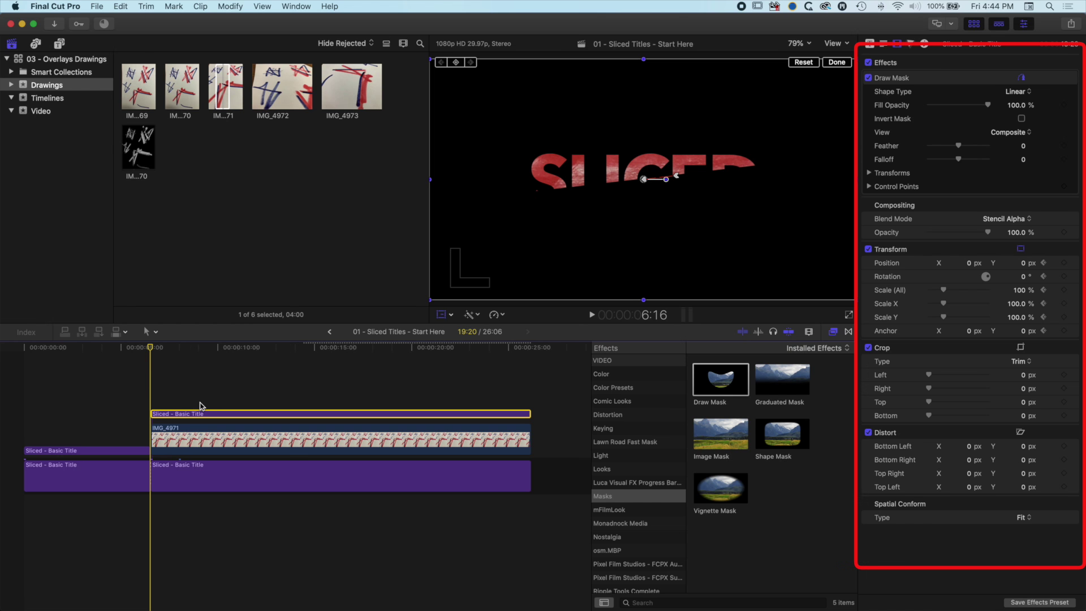
Combine IMG_4971 and the Stencil Alpha title above it into a compound clip named 01 - Sliced Titles - Start Here Clip in the Timelines event
left_click(238, 440, "super")
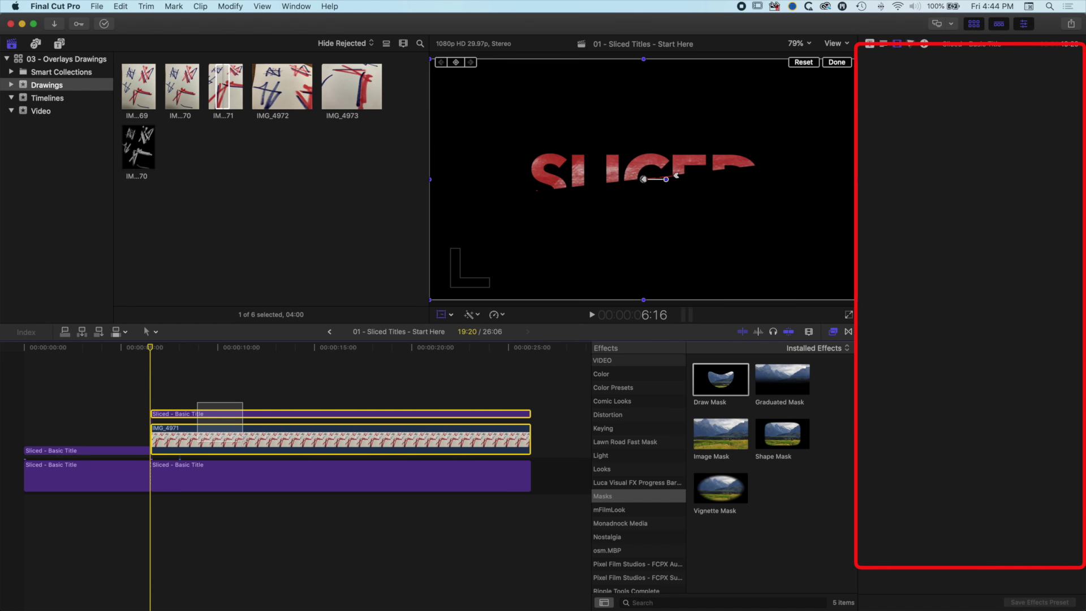
key("v")
key("v")
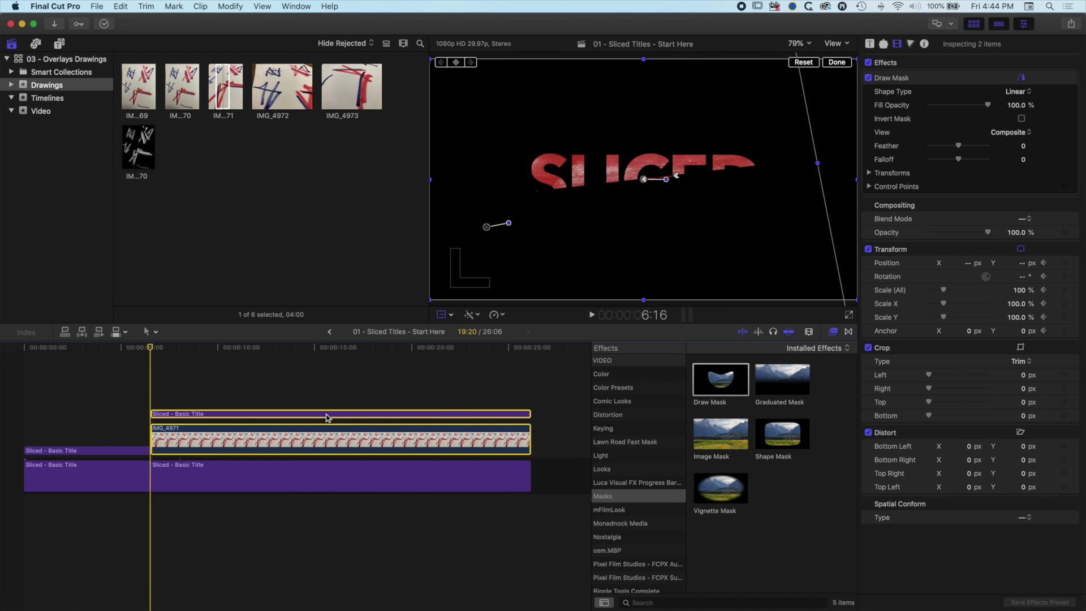
right_click(263, 437)
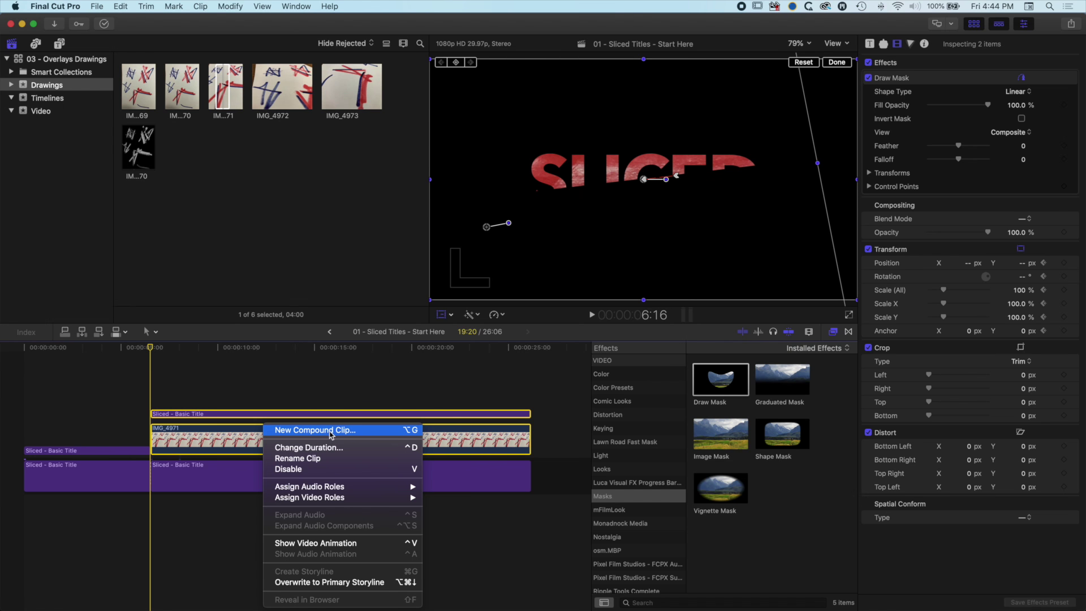
left_click(414, 430)
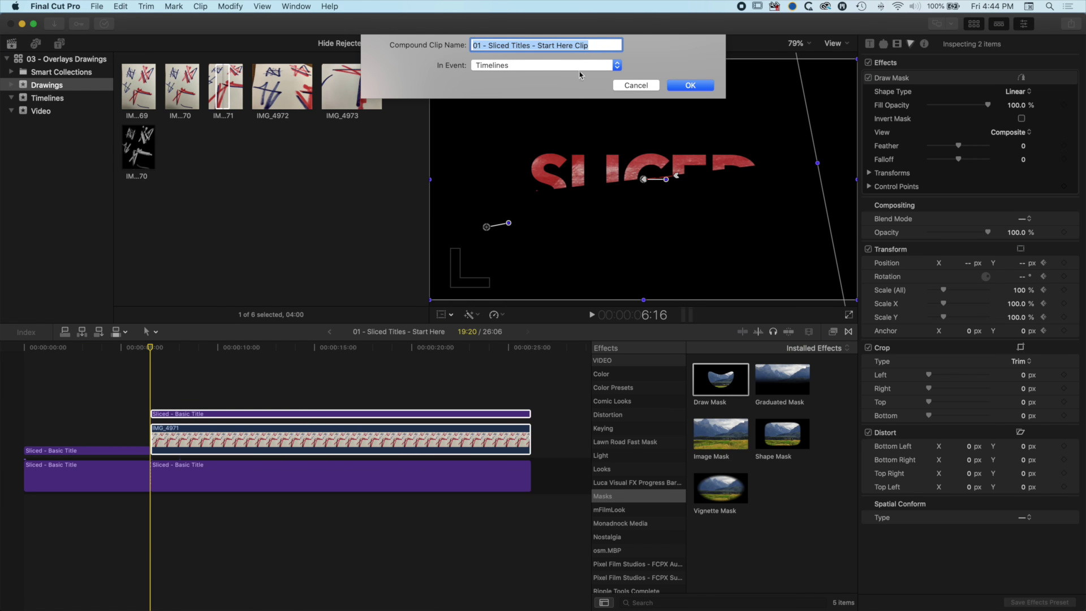
left_click(690, 86)
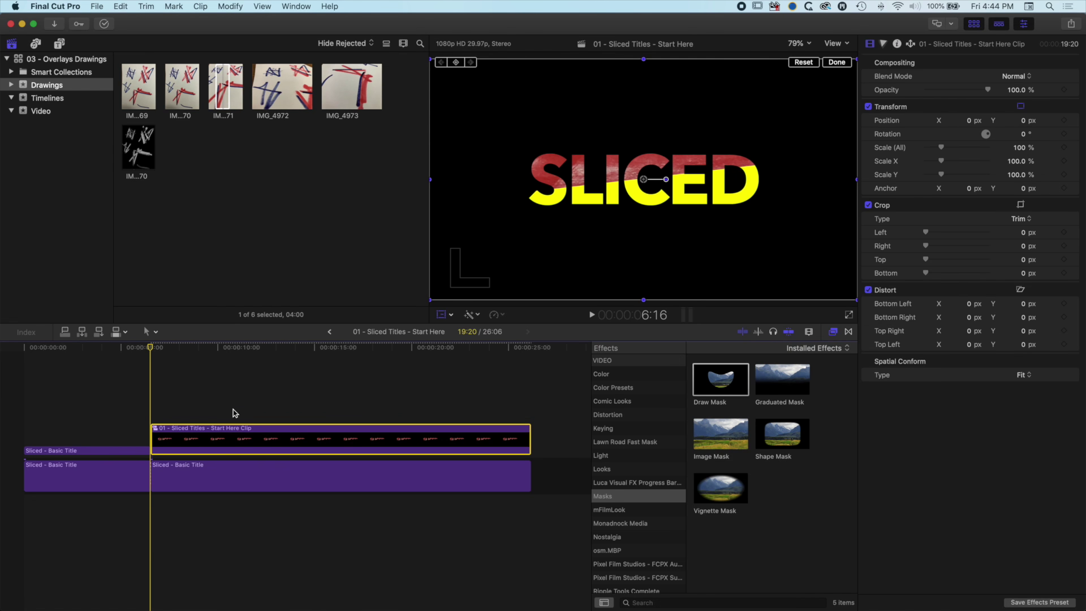
left_click_drag(162, 352, 302, 368)
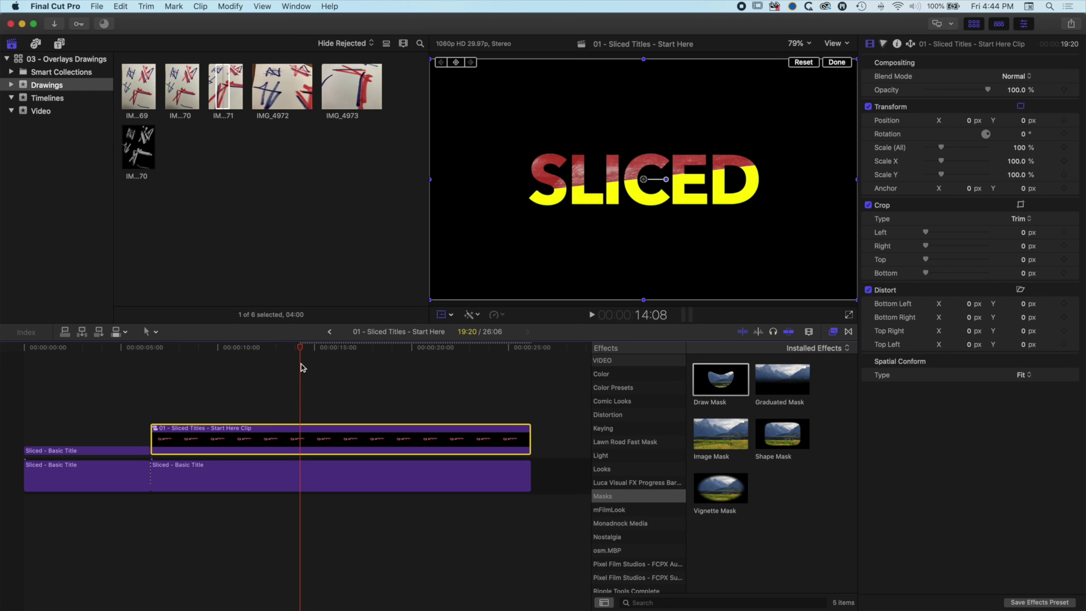
Open the new compound clip and apply the Bad TV effect from the Stylize category to IMG_4971 inside it
double_click(300, 442)
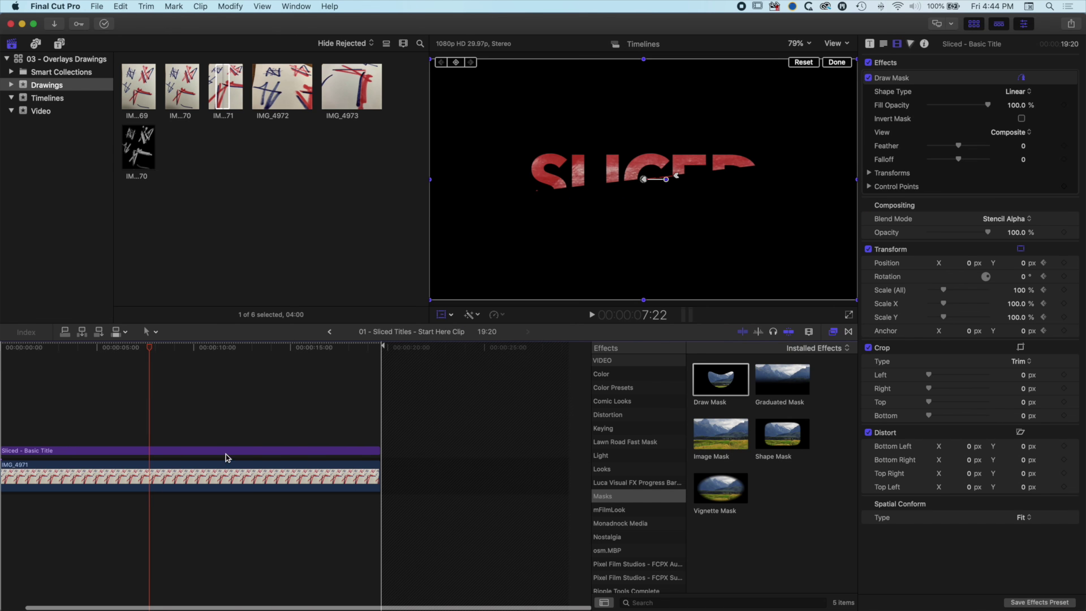
mouse_move(150, 351)
left_mouse_down()
mouse_move(59, 349)
mouse_move(144, 348)
left_mouse_up()
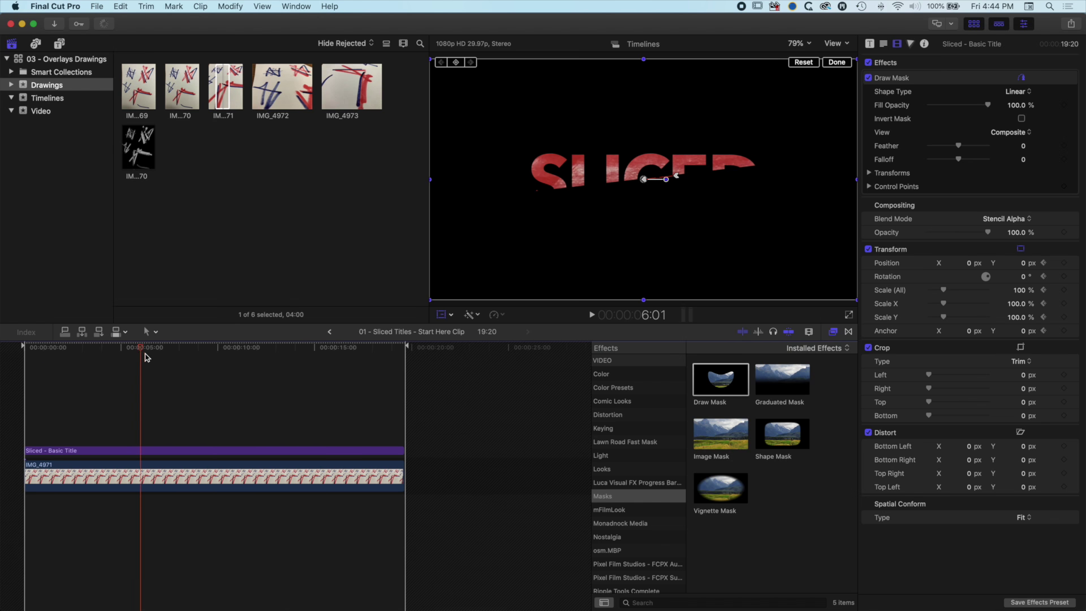
left_click(101, 483)
left_click_drag(144, 348, 215, 349)
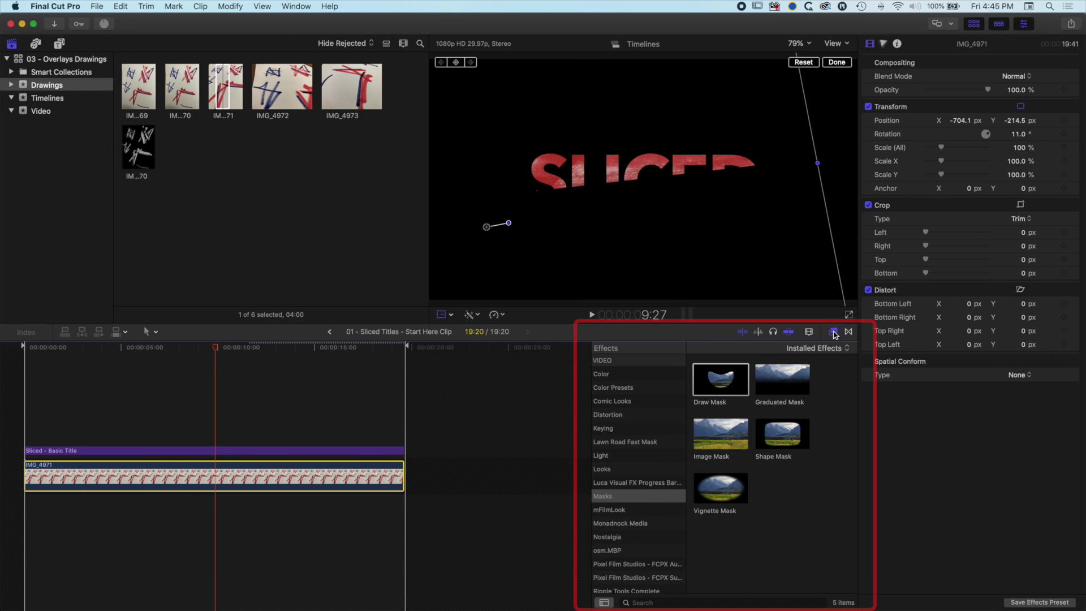
scroll(647, 431, "down", 5)
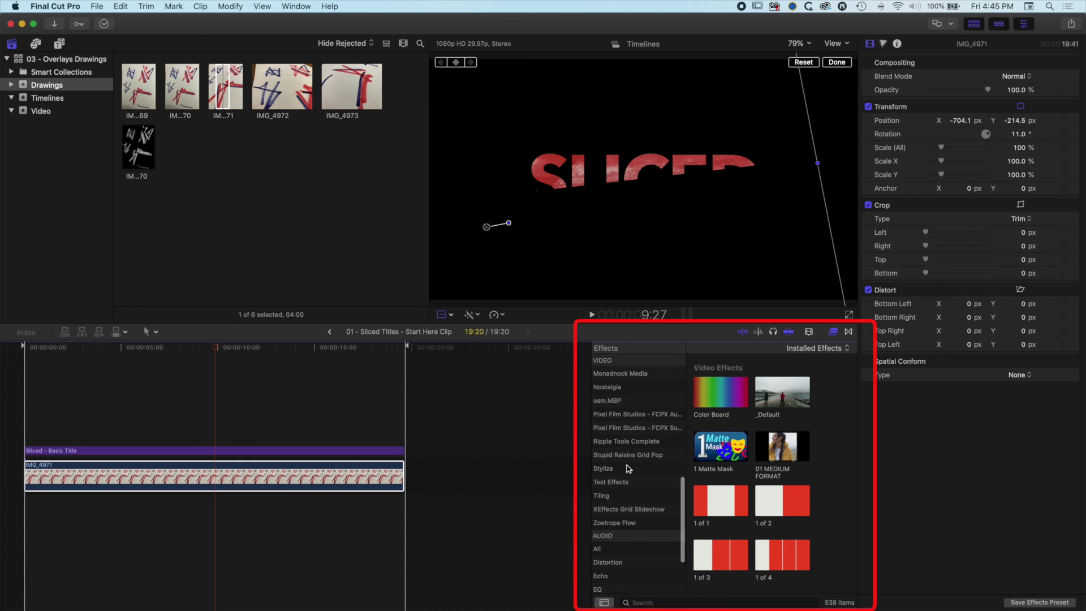
left_click(628, 468)
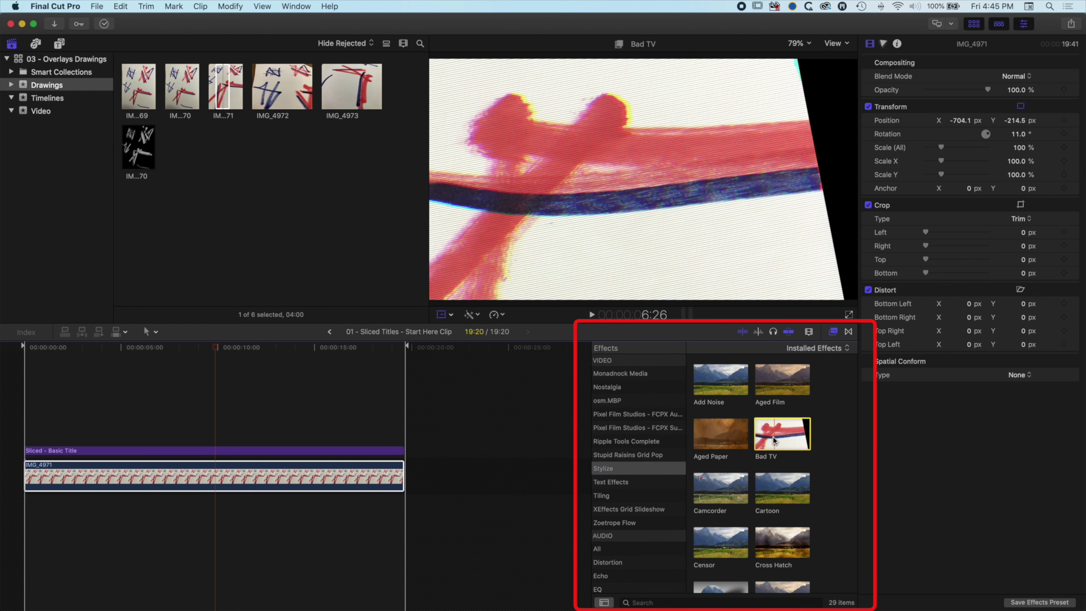
left_click_drag(771, 442, 220, 475)
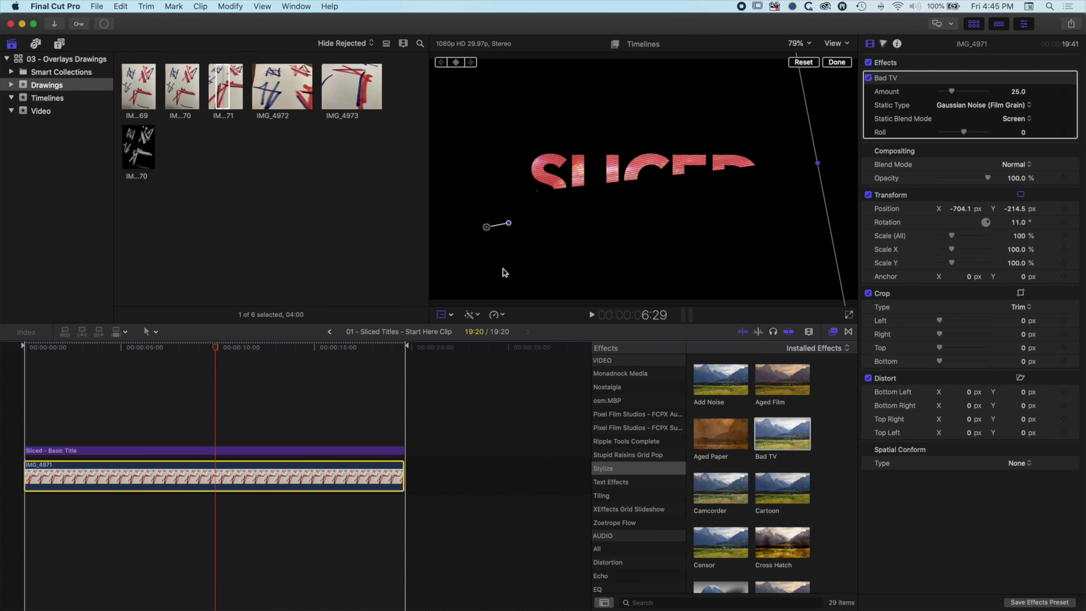
left_click_drag(222, 347, 199, 348)
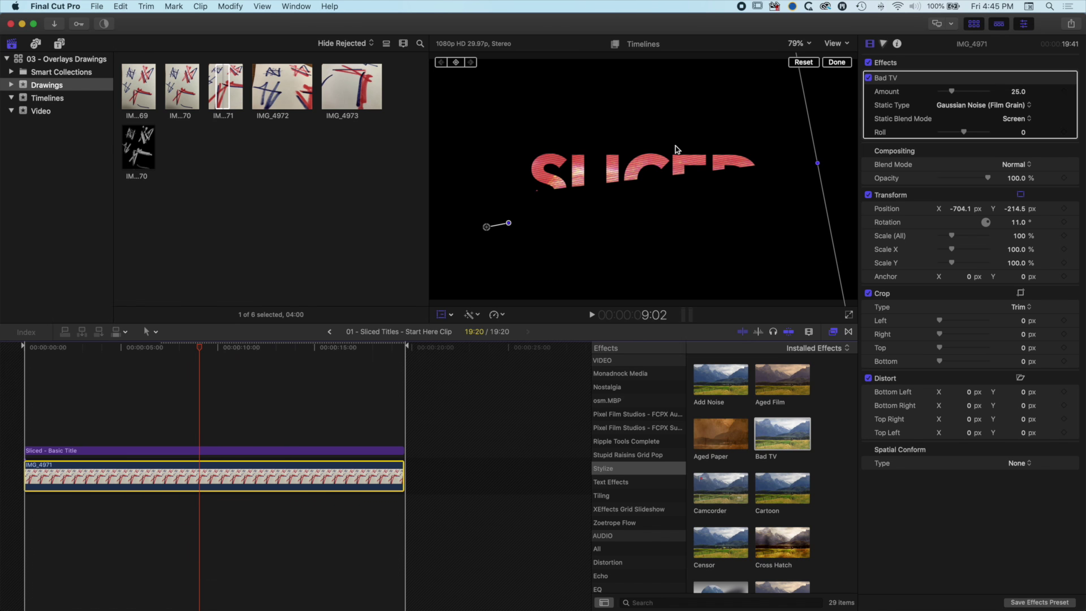
Return to the main 01 - Sliced Titles - Start Here timeline and play back the compound clip to review the Bad TV effect
left_click(330, 333)
left_click(182, 355)
key("space")
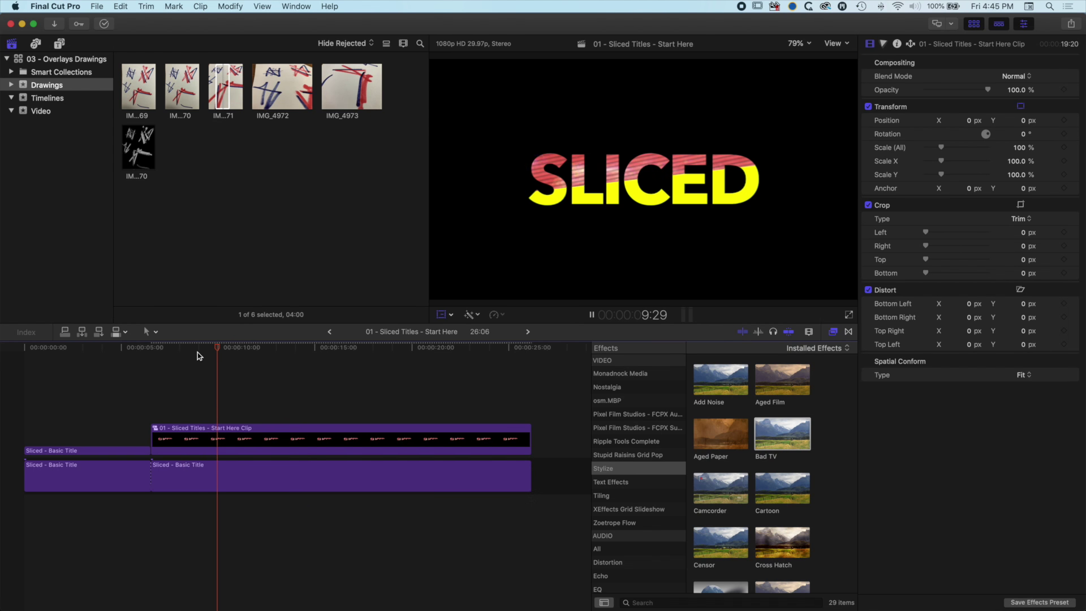
key("space")
key("space")
key("space")
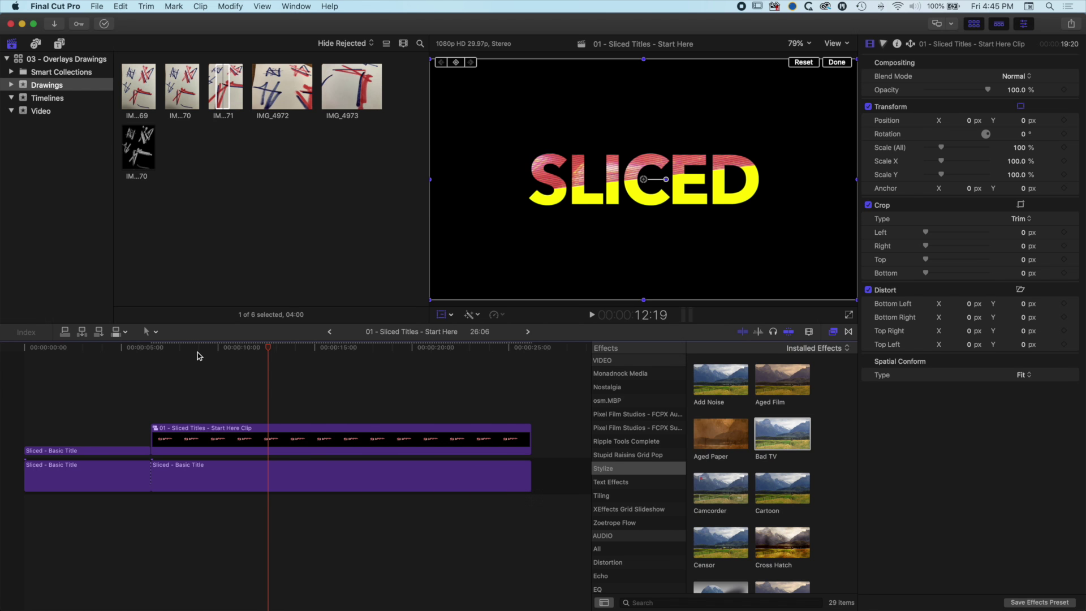
key("space")
key("space")
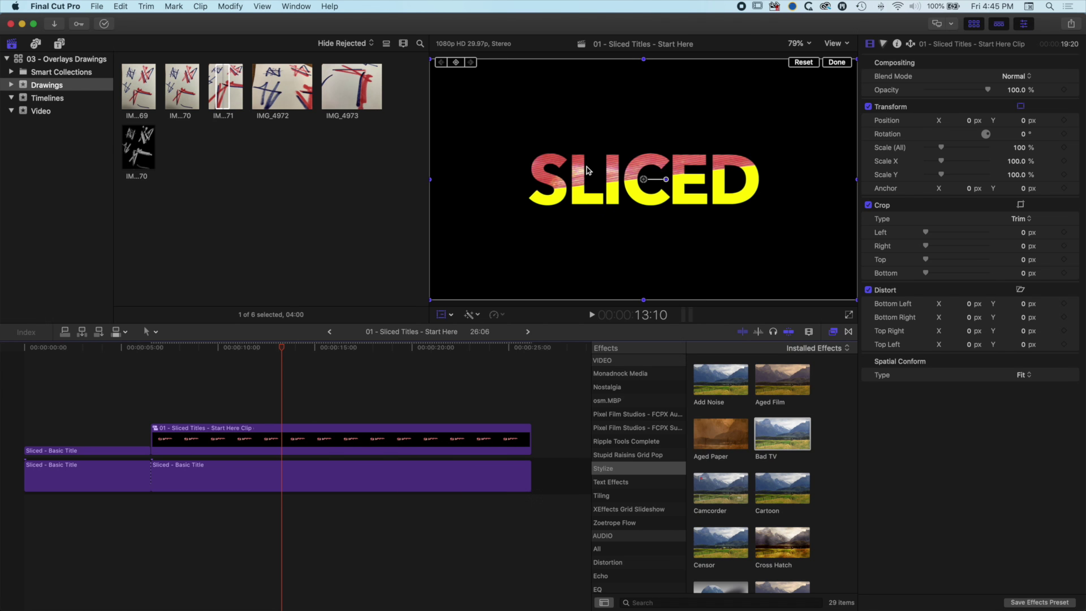
Place IMG_4969 from the Drawings event beneath the compound clip, extend it to the timeline's end, and set its Spatial Conform to None
left_click(225, 85)
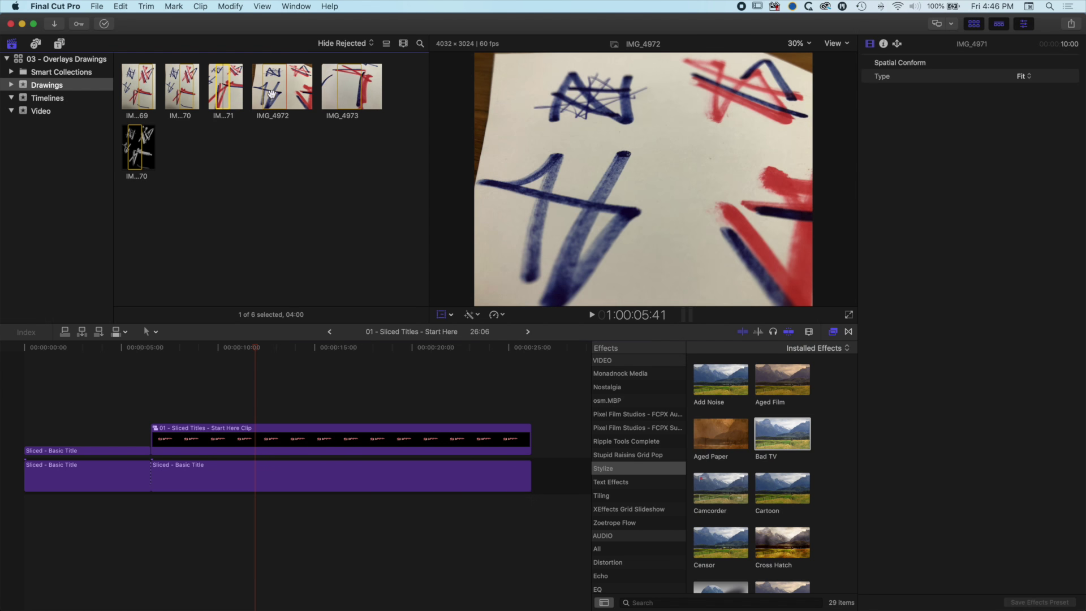
left_click(141, 86)
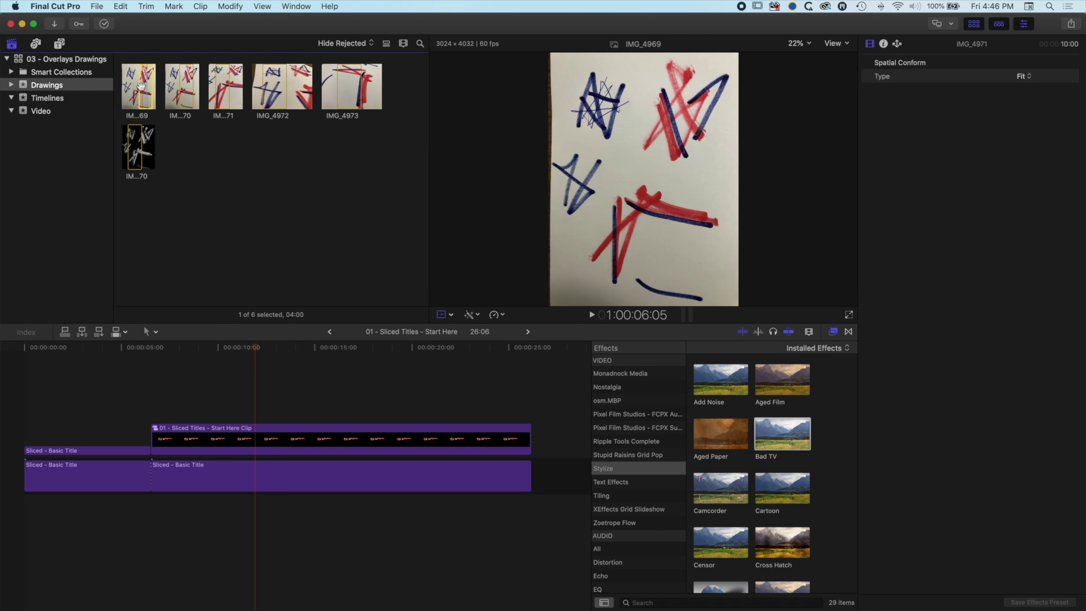
left_click_drag(141, 85, 156, 439)
left_click_drag(228, 437, 533, 436)
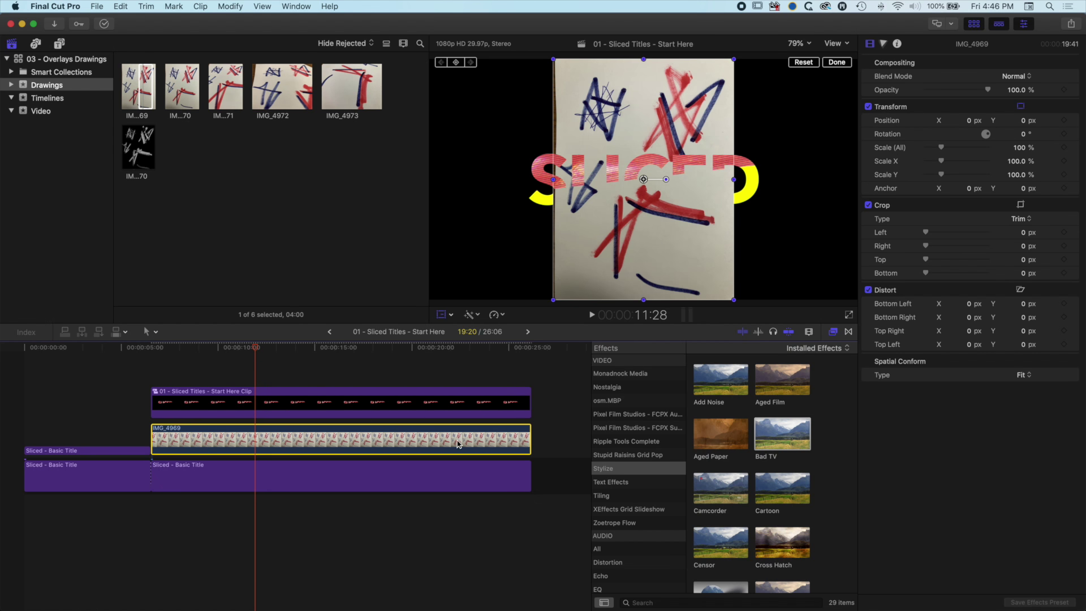
left_click(1023, 375)
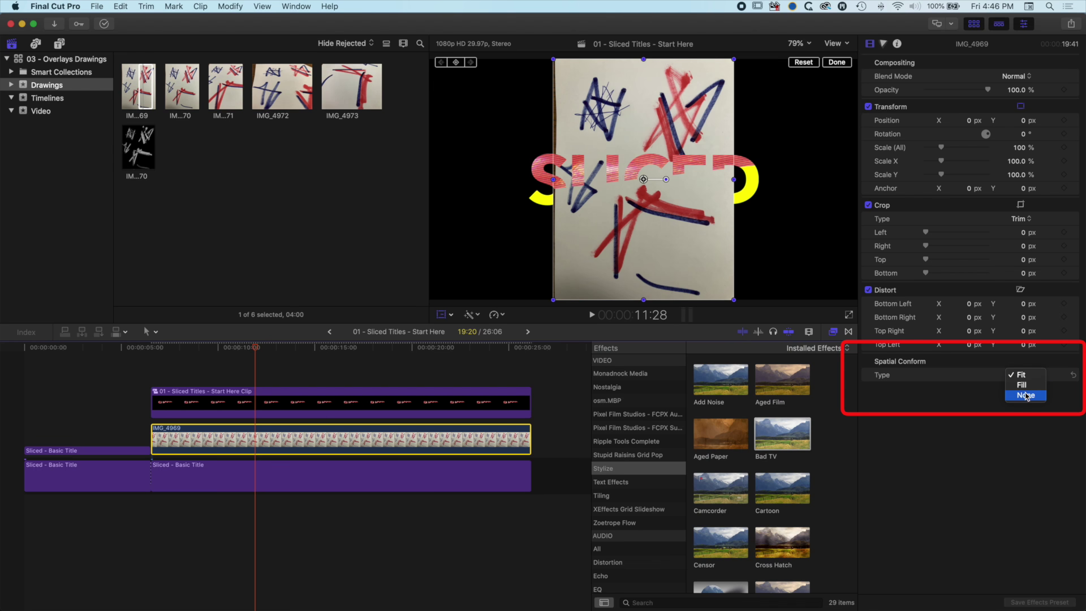
left_click(1029, 398)
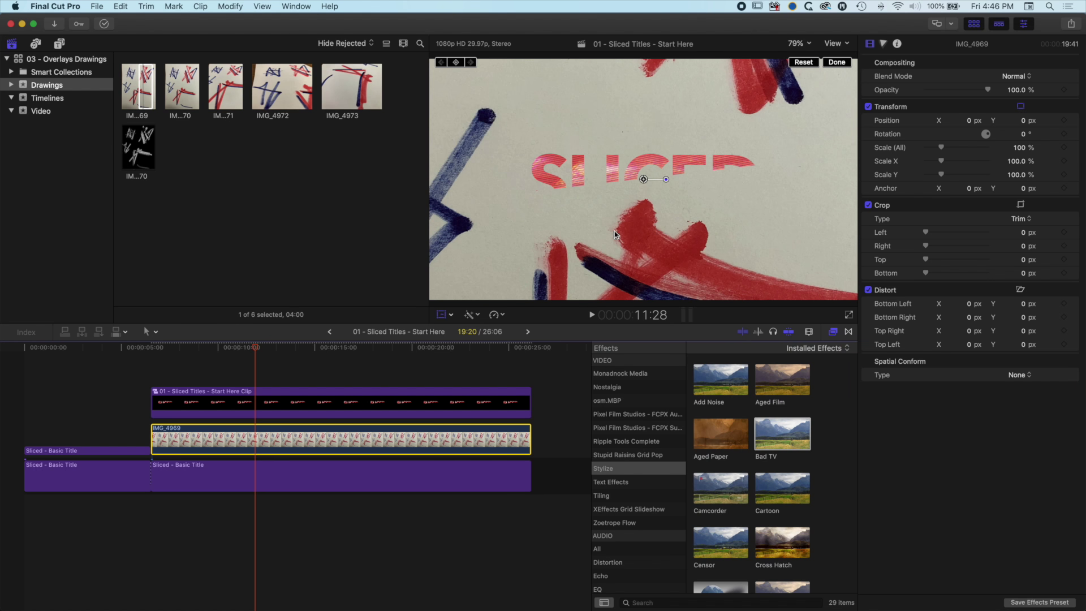
Transform IMG_4969 to position X -551.3, Y 325.3 px with a 16.9° rotation, aligning it at 81.33% opacity before restoring 100%
mouse_move(676, 259)
left_mouse_down()
mouse_move(631, 211)
mouse_move(607, 155)
mouse_move(583, 189)
left_mouse_up()
left_click_drag(574, 107, 571, 94)
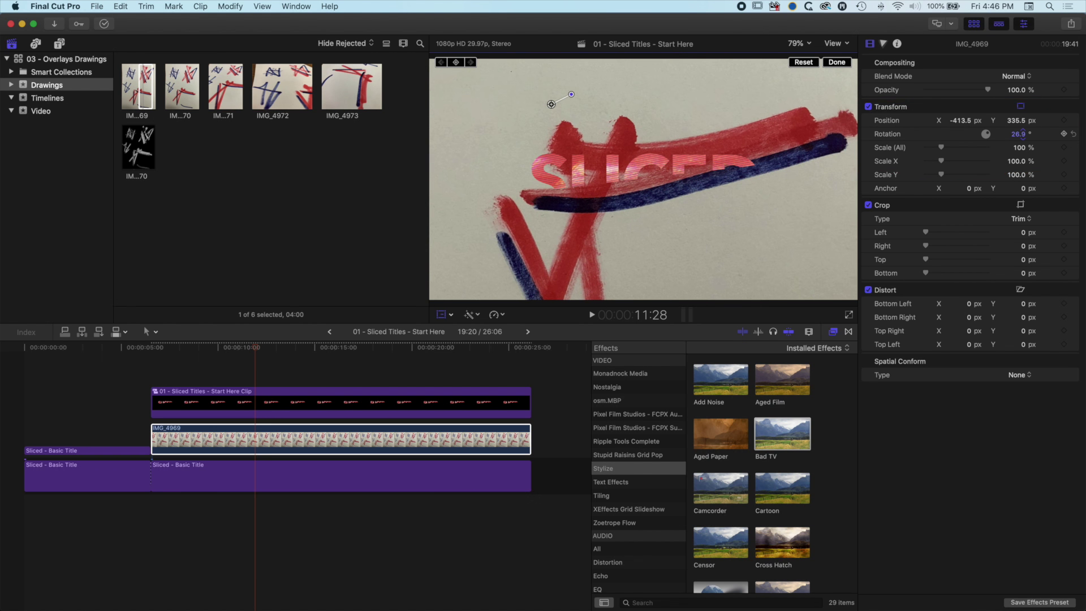
mouse_move(599, 206)
left_mouse_down()
mouse_move(567, 232)
mouse_move(572, 210)
mouse_move(566, 227)
left_mouse_up()
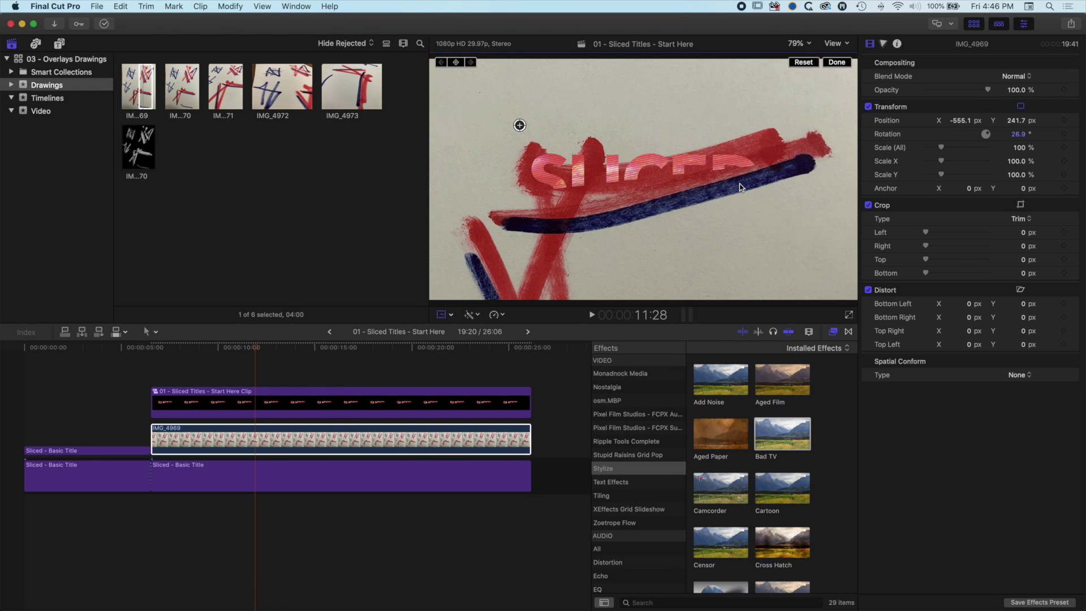
left_click_drag(1022, 93, 1007, 93)
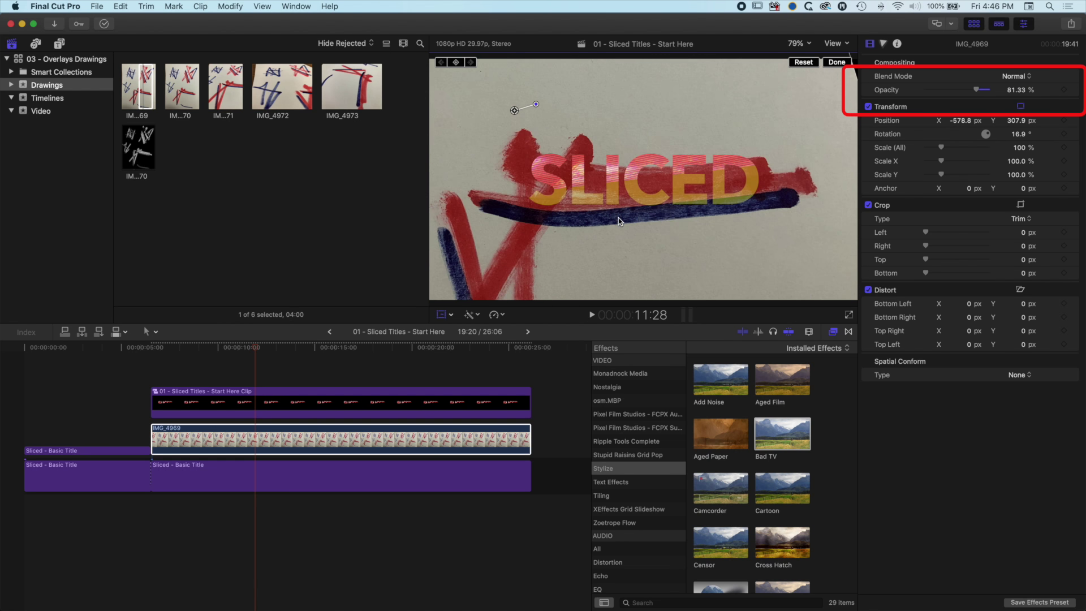
left_click_drag(619, 221, 626, 217)
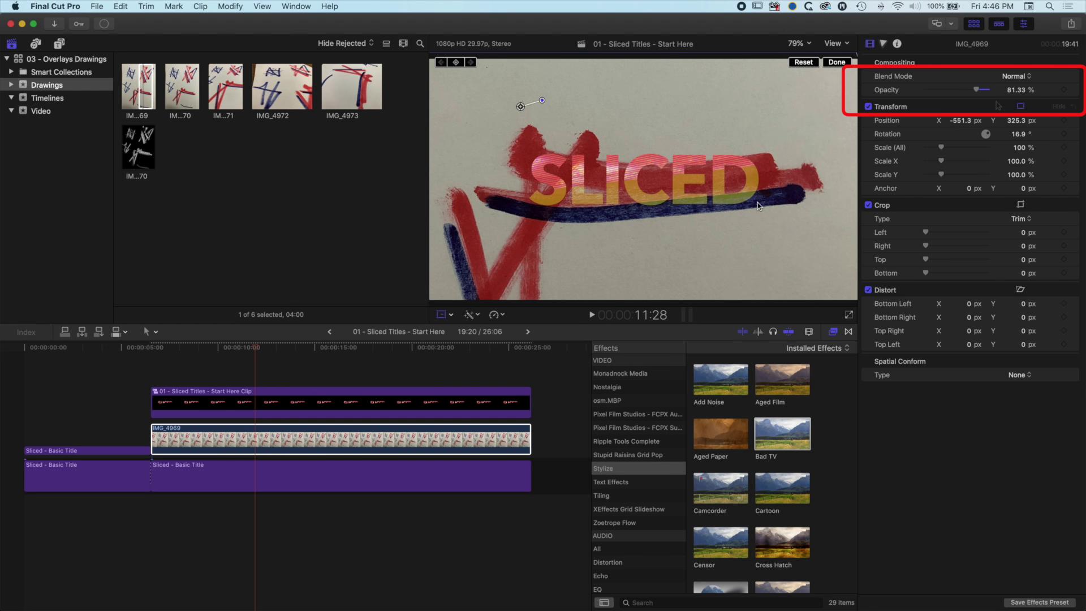
left_click_drag(979, 92, 995, 92)
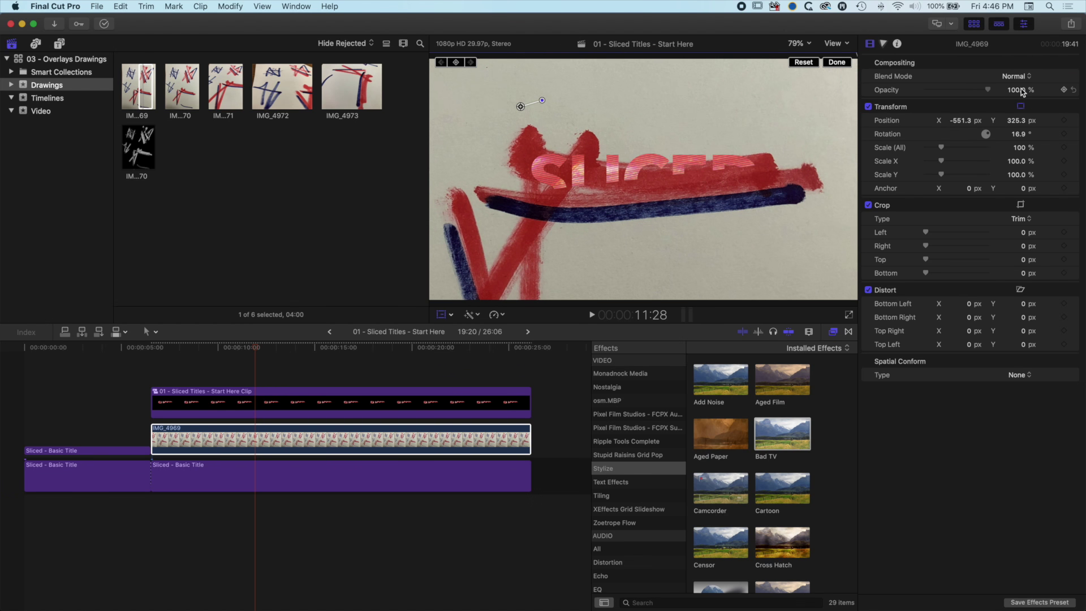
Lift the second yellow Sliced title out of the primary storyline and fill its gap with IMG_4969 using the Position tool
left_click(259, 447)
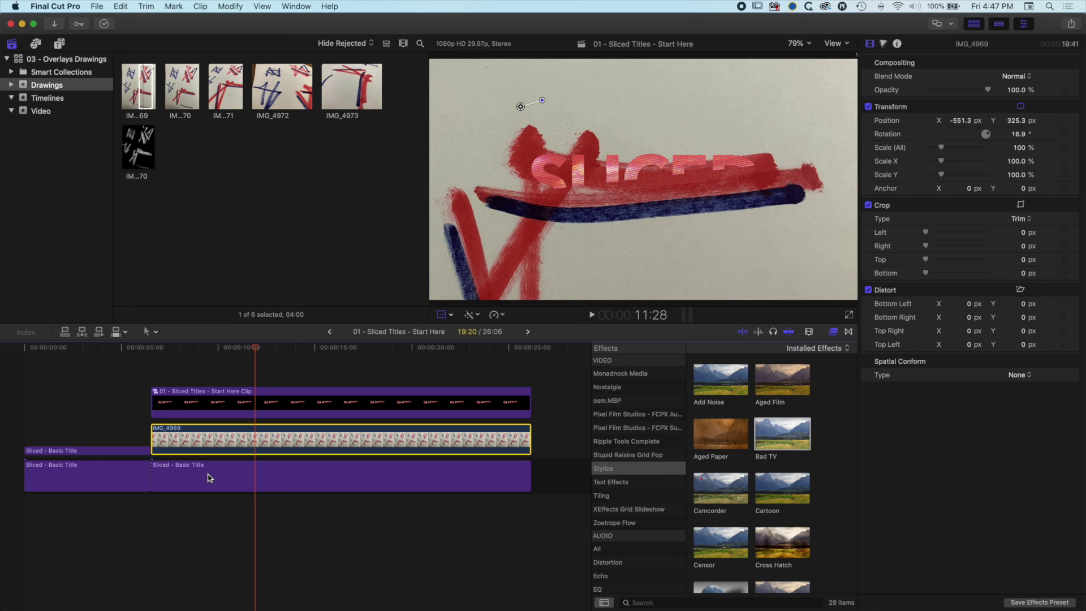
mouse_move(213, 475)
left_mouse_down()
mouse_move(294, 476)
mouse_move(215, 472)
left_mouse_up()
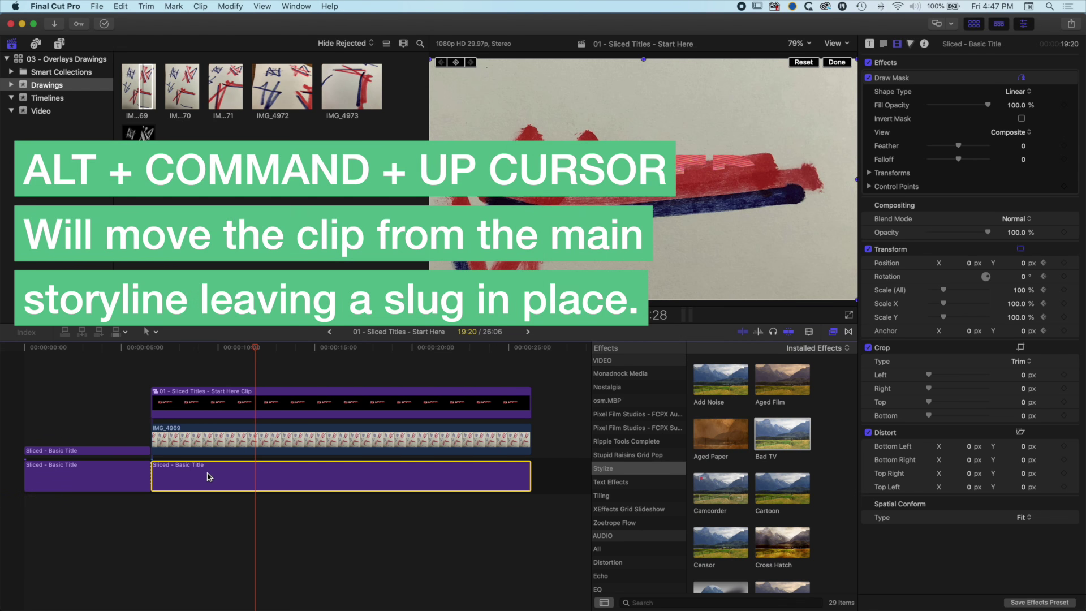
key("alt+super+Up")
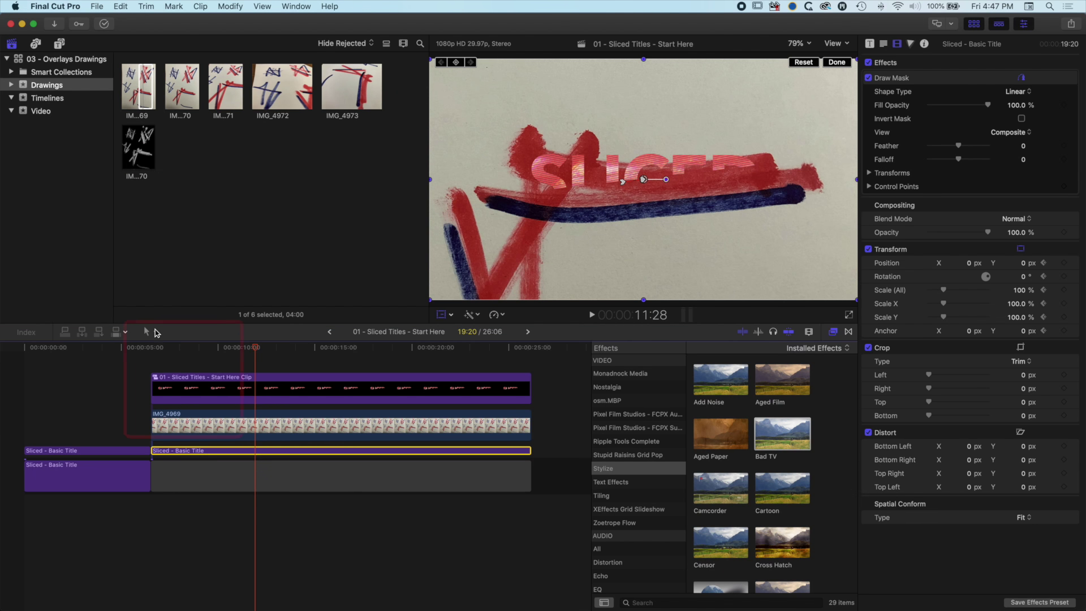
left_click(157, 333)
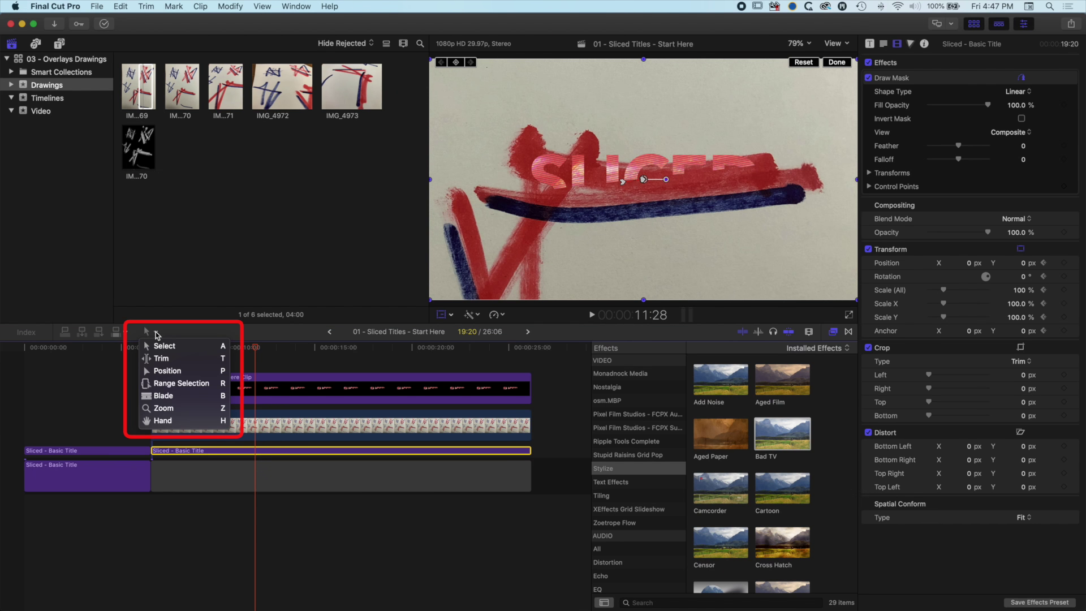
left_click(181, 371)
left_click_drag(192, 426, 195, 478)
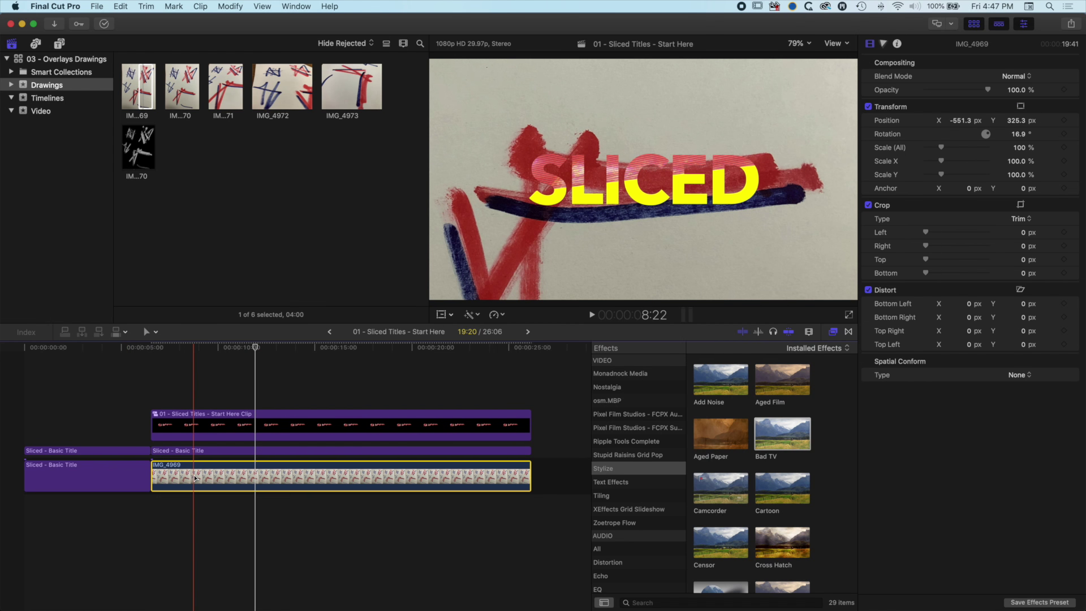
Switch back to the Select tool and set the Blend Mode of the lifted Sliced title above IMG_4969 to Stencil Alpha
left_click(156, 332)
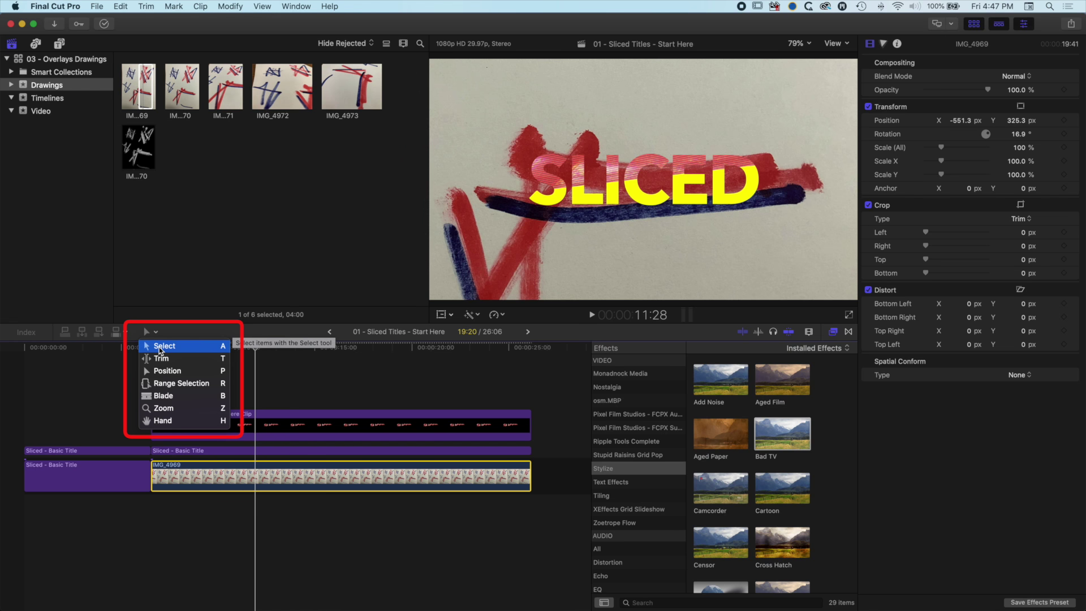
left_click(182, 342)
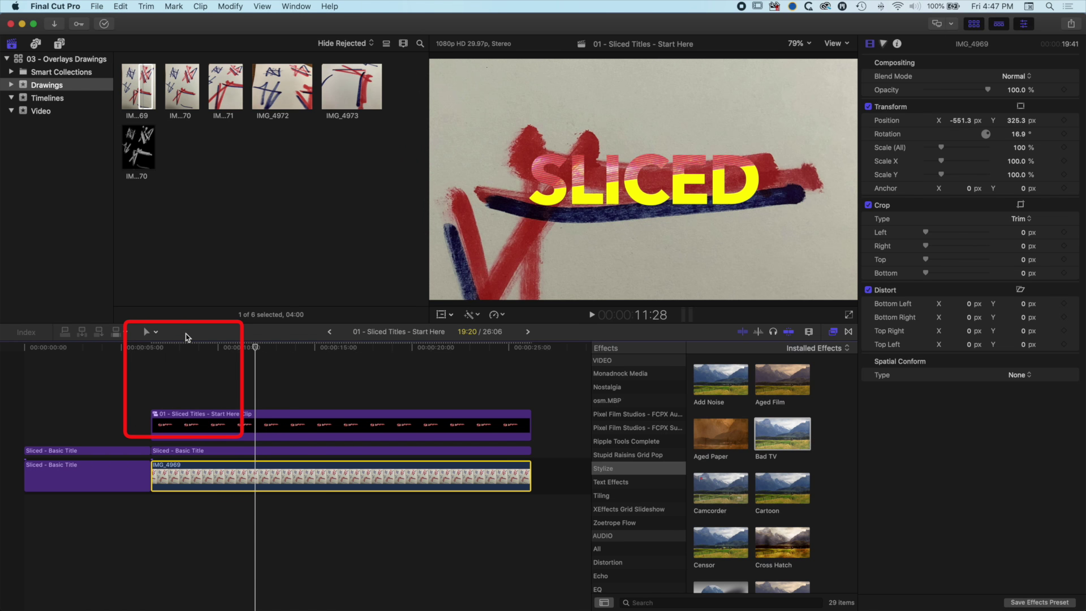
left_click(215, 451)
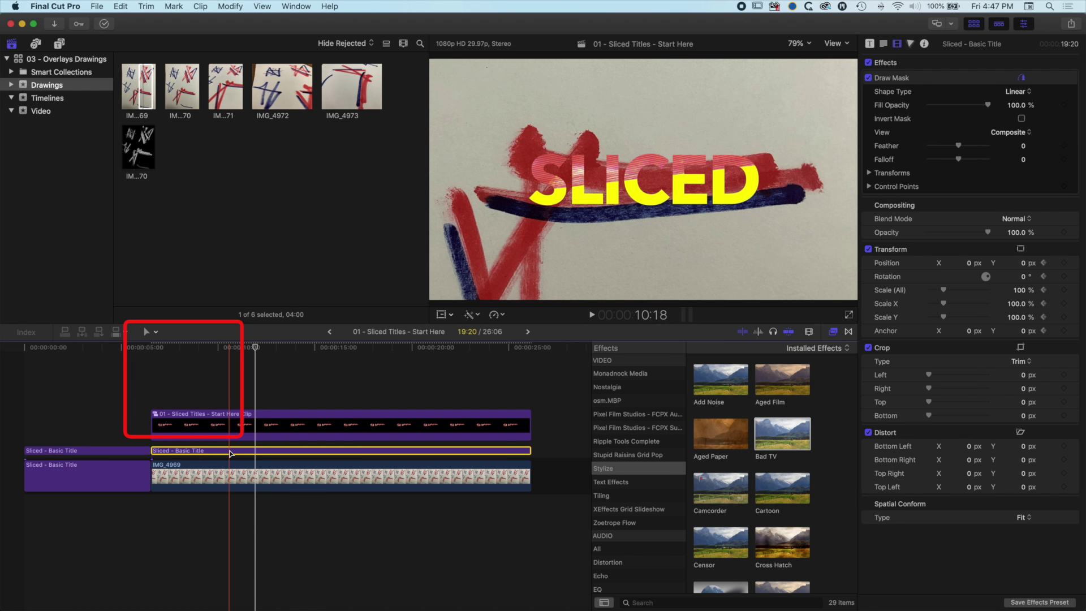
left_click(154, 333)
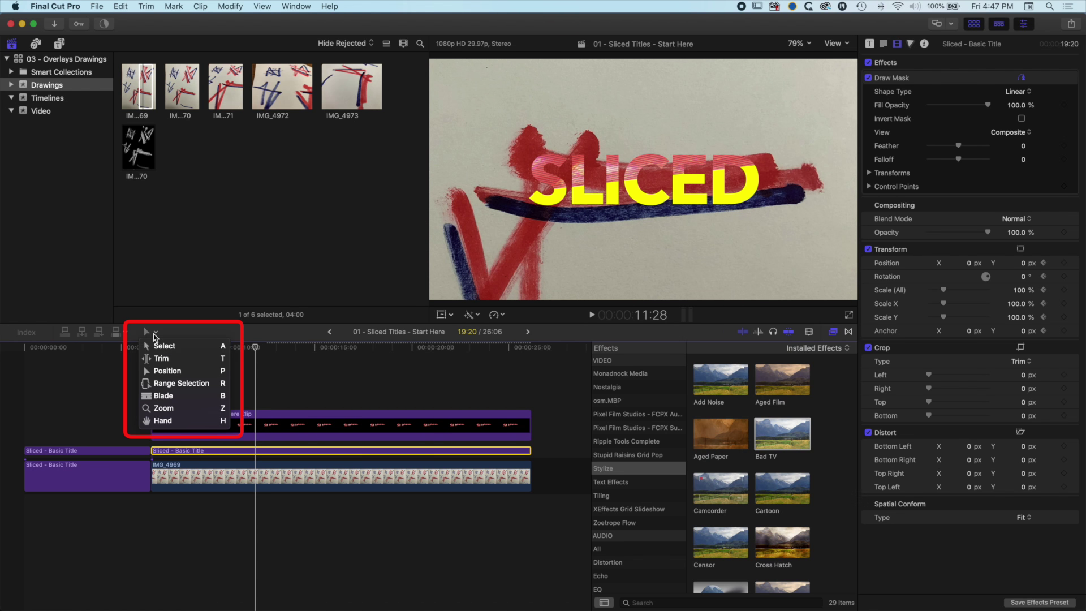
left_click(237, 510)
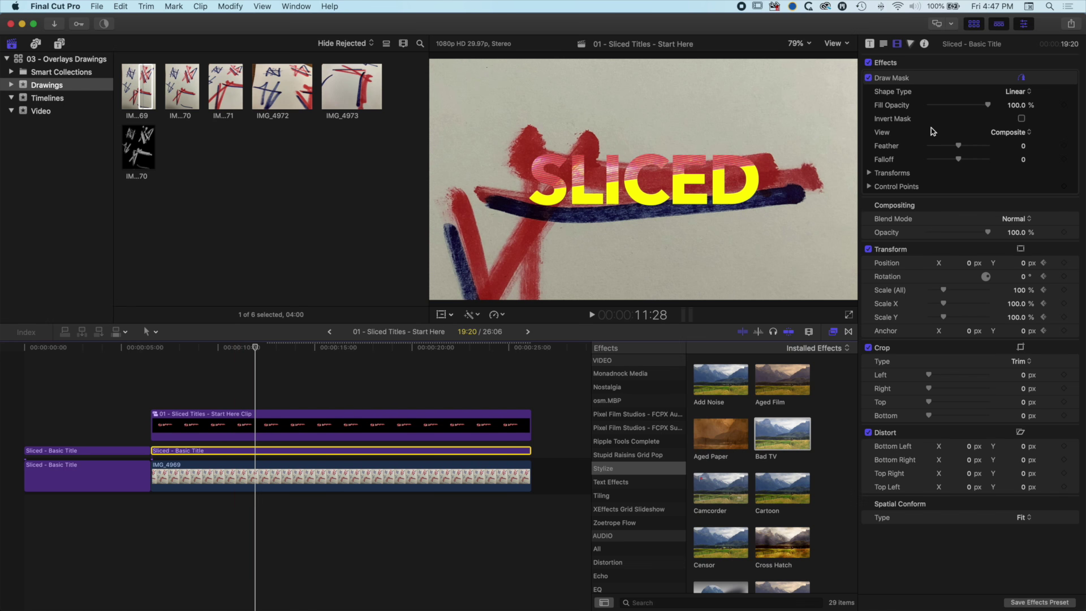
left_click(1014, 218)
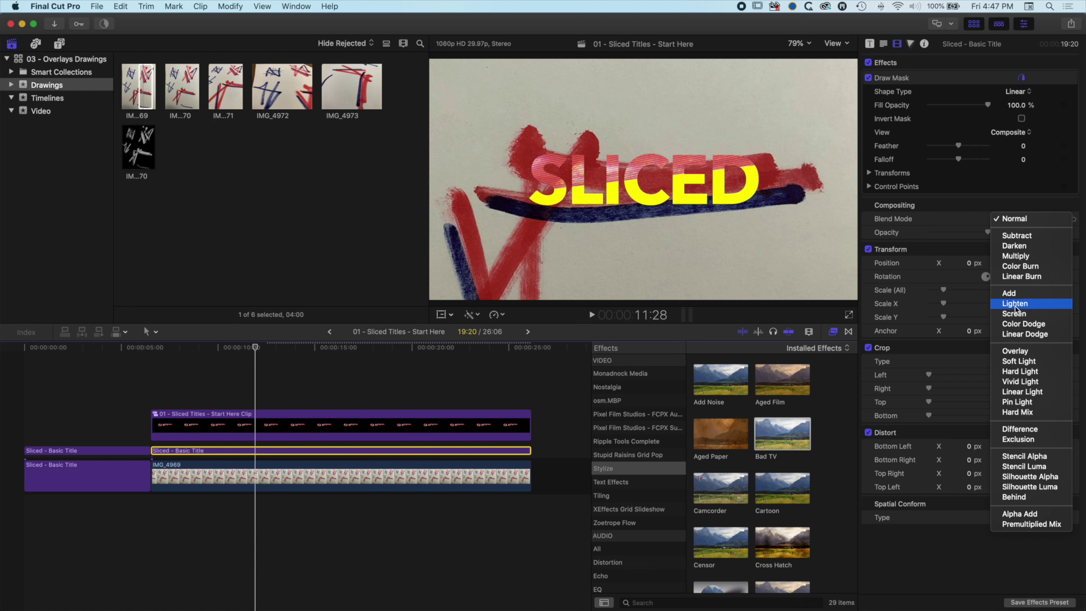
left_click(997, 460)
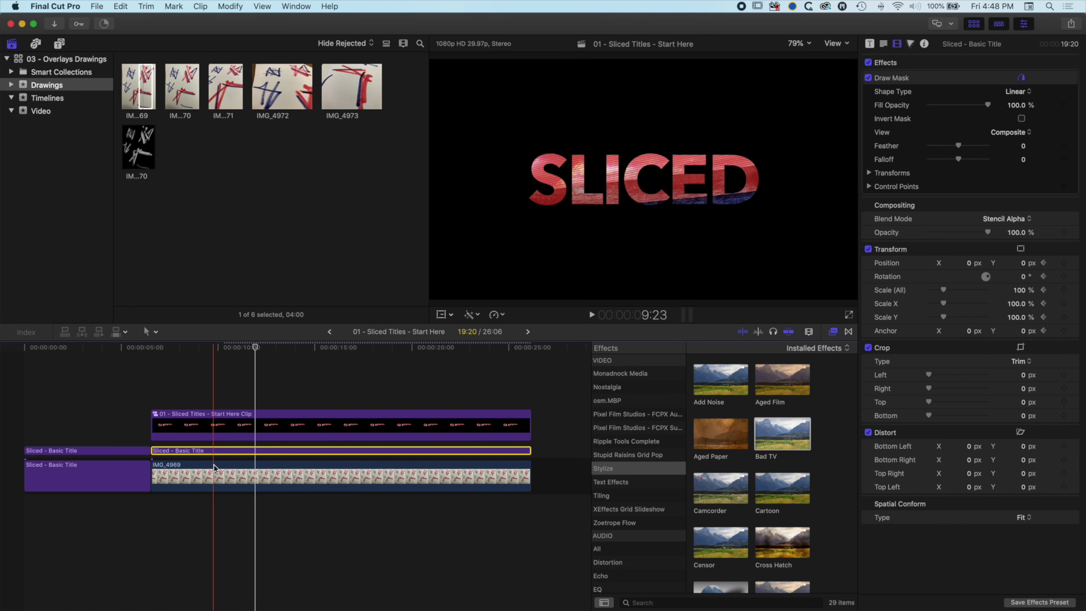
Combine the stencilled Sliced title and IMG_4969 into a compound clip in the Timelines event, keeping the default name
left_click(247, 474, "super")
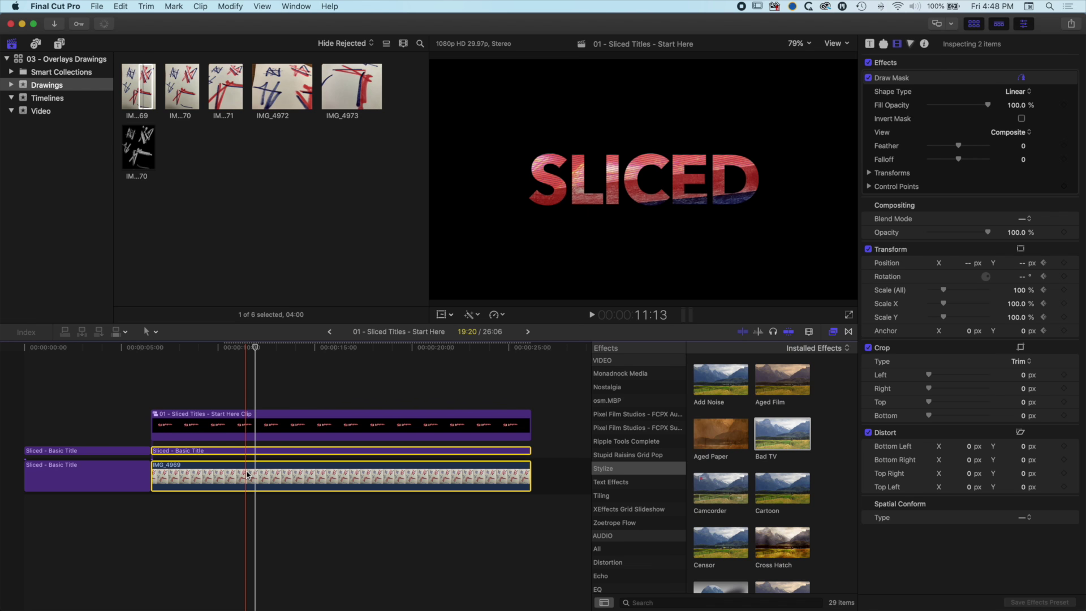
key("alt+g")
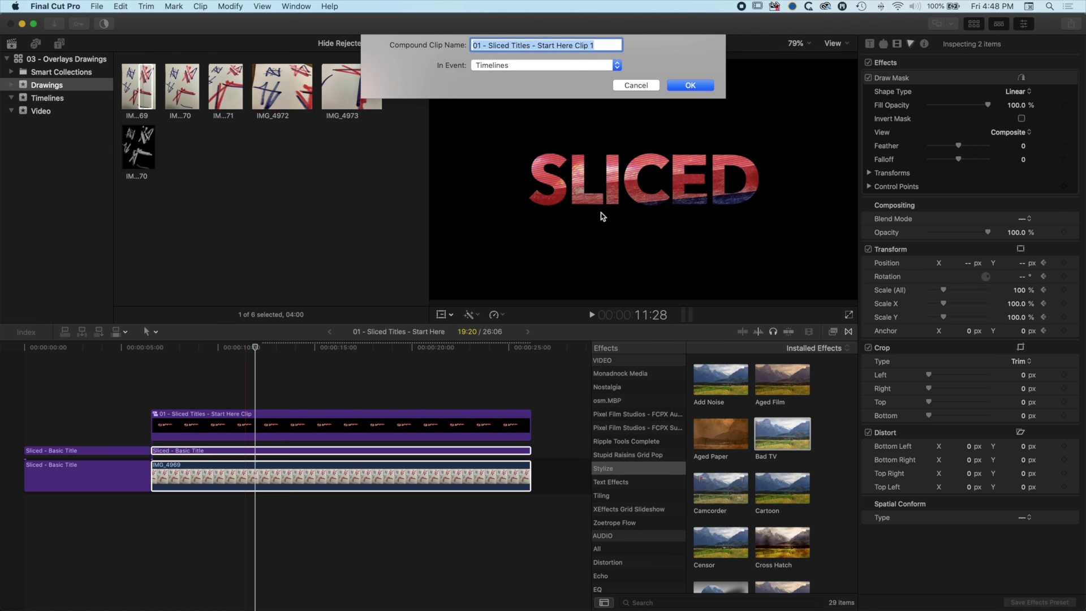
left_click(691, 85)
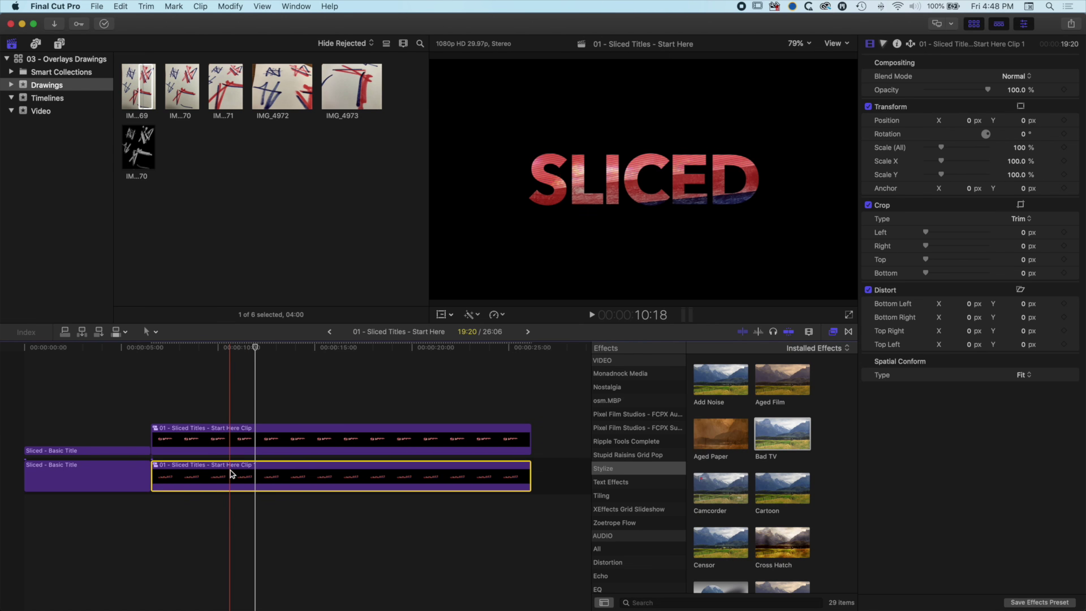
Open the new compound clip and apply the Projector effect to IMG_4969 inside it
double_click(239, 473)
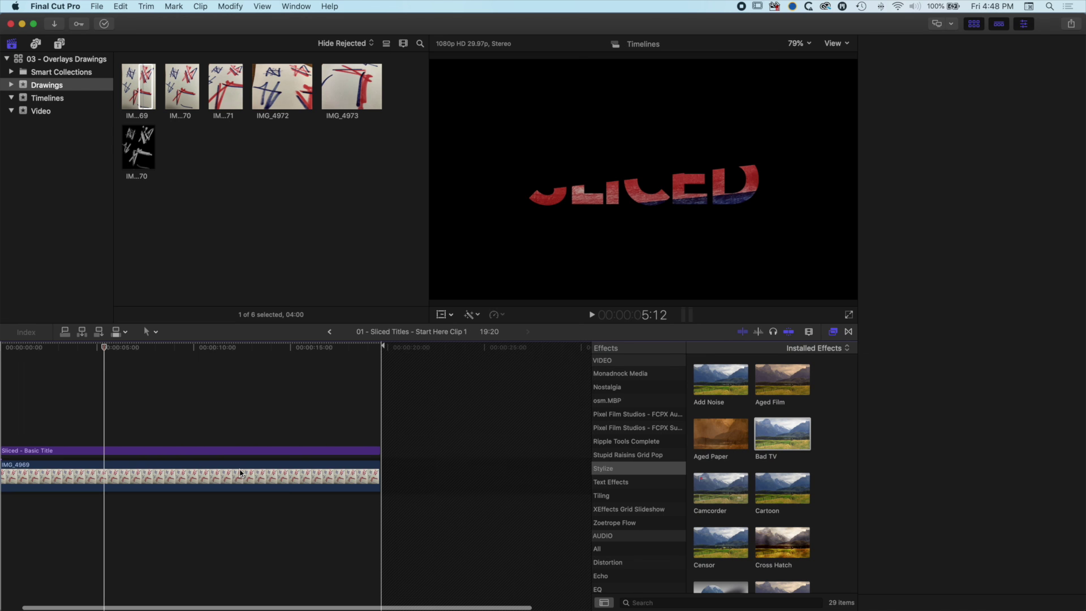
left_click(199, 474)
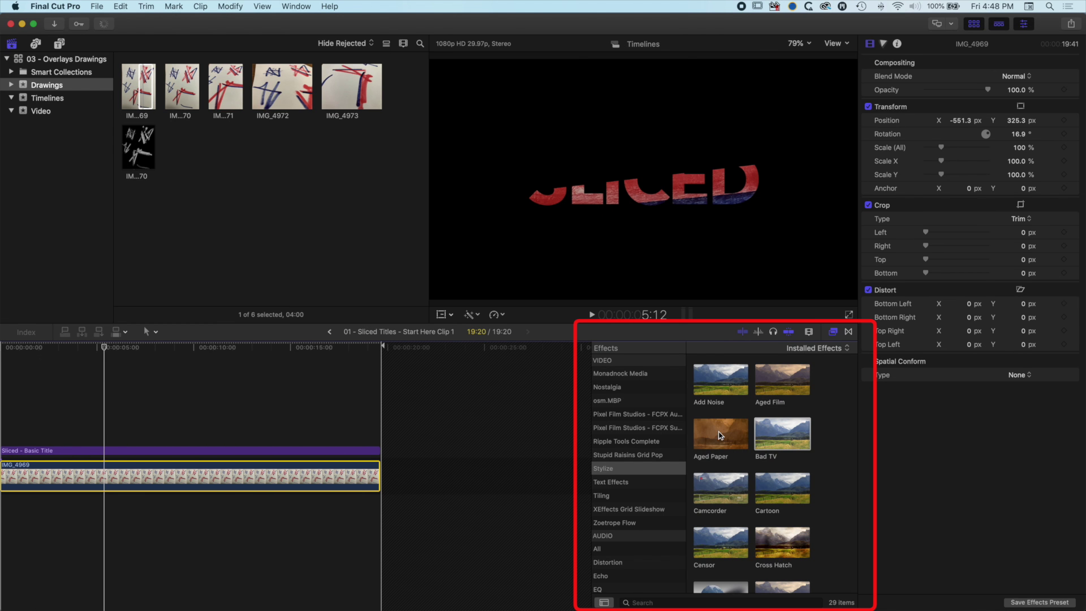
scroll(756, 459, "down", 5)
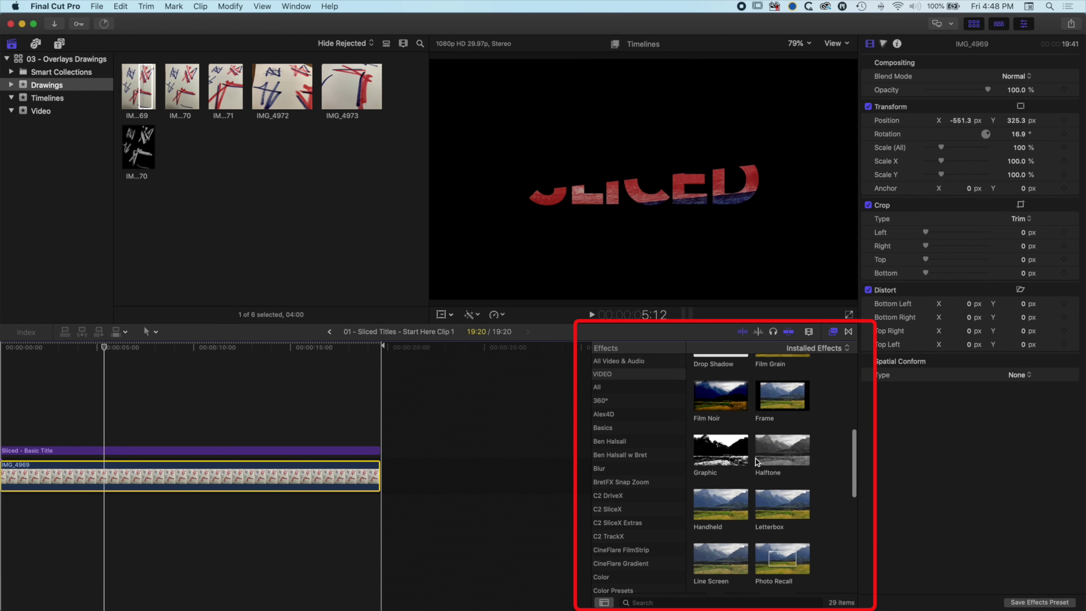
scroll(757, 461, "down", 3)
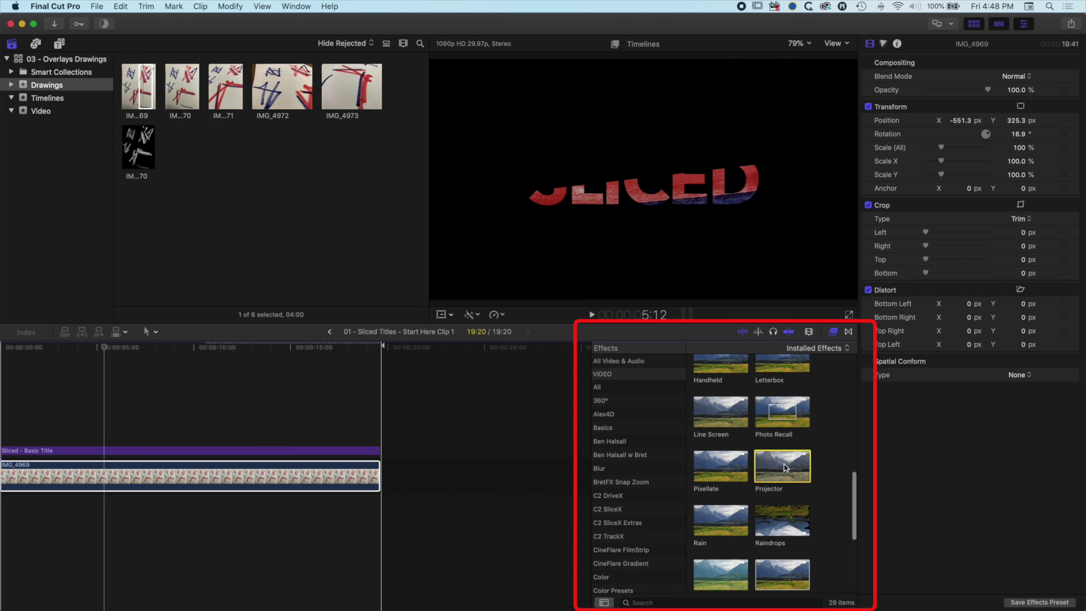
left_click_drag(777, 467, 212, 480)
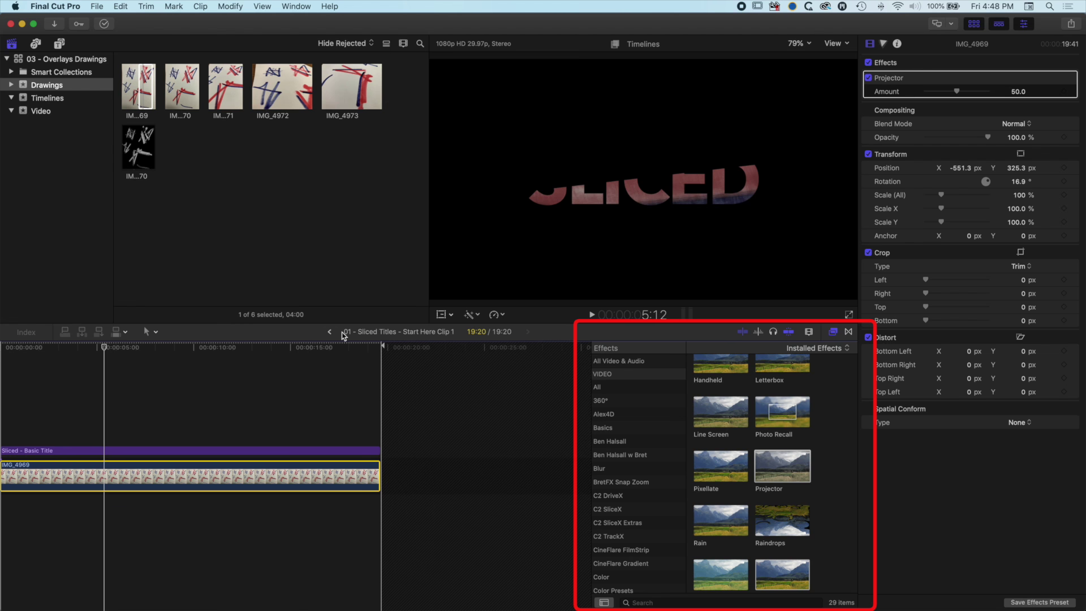
Color-correct IMG_4969 on the Color Board with Master 327° at 48%, Midtones 49° at 33% and Shadows 57° at 48%
left_click(883, 43)
left_click_drag(932, 163, 1052, 131)
left_click_drag(989, 162, 898, 140)
left_click(970, 162)
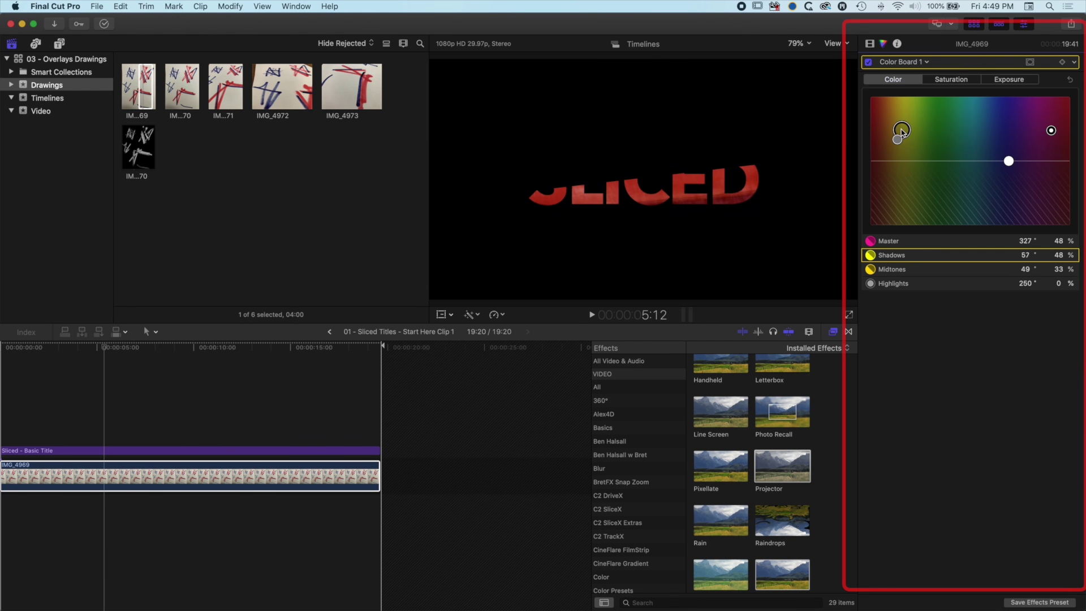
Return to the main 01 - Sliced Titles - Start Here timeline and play back both compound clips to review the effects and color
left_click(331, 332)
left_click_drag(256, 347, 194, 351)
key("space")
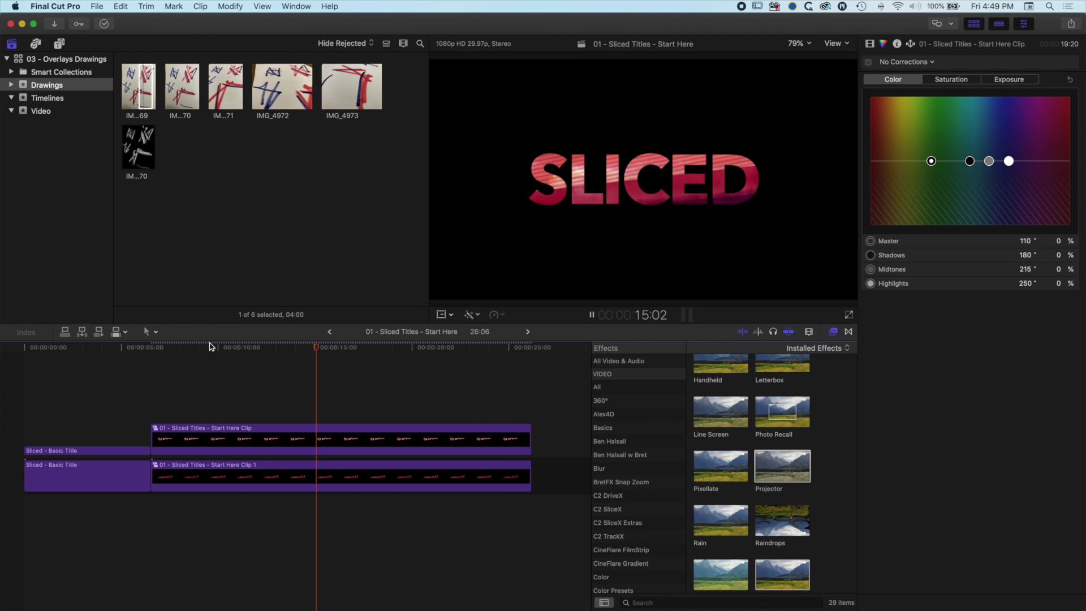
key("space")
Try the Projector effect on both compound clips and play back the result
left_click(371, 436)
left_click_drag(778, 469, 362, 439)
left_click_drag(772, 464, 434, 474)
left_click(325, 351)
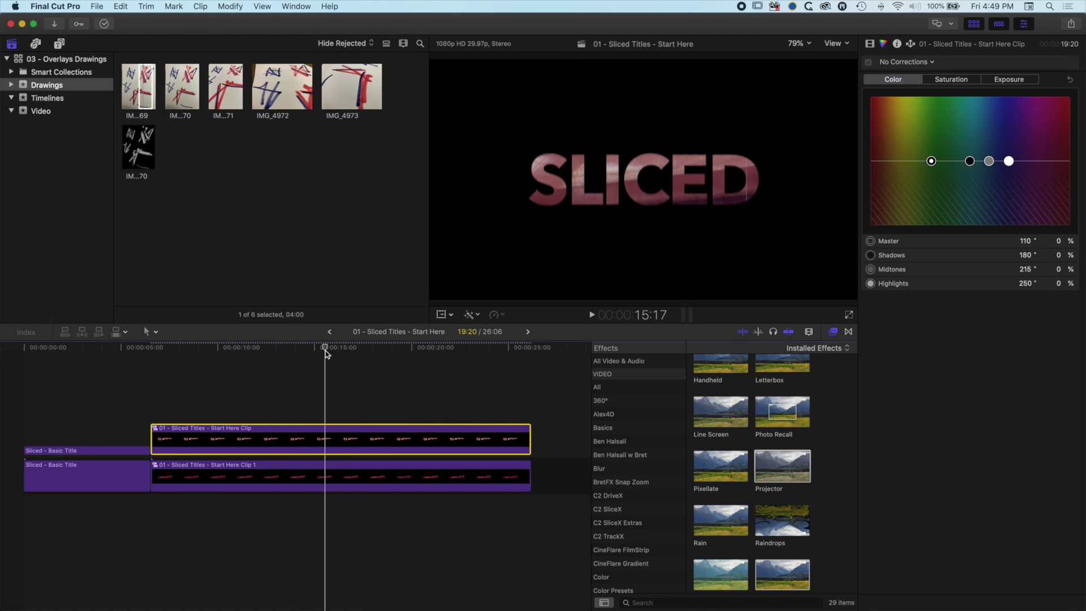
key("space")
key("space")
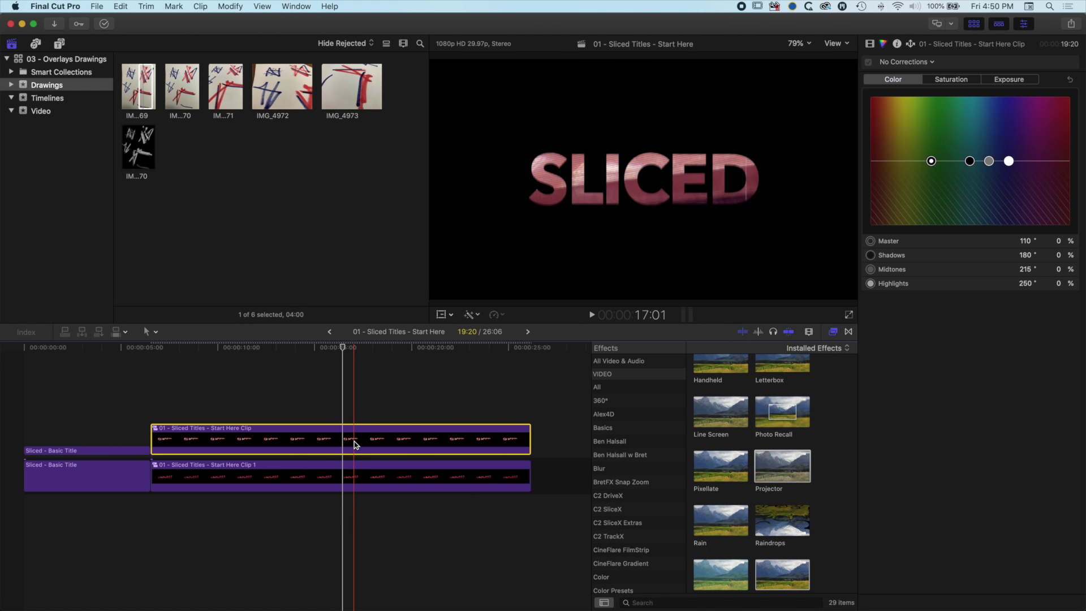
Offset the halves with Transform, moving the upper compound clip up and left and the lower one slightly right
key("shift+t")
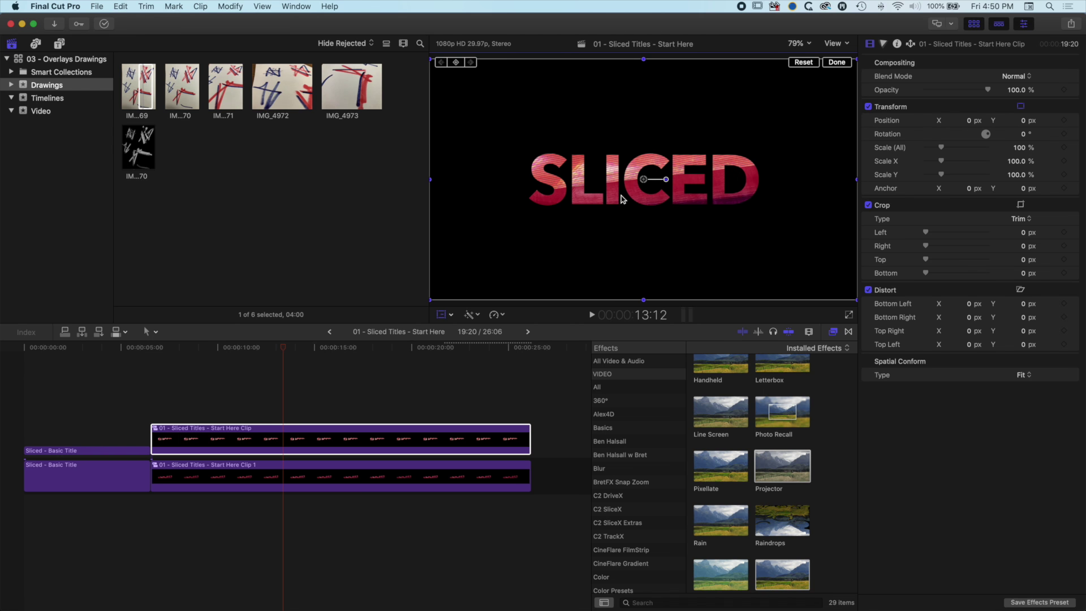
left_click_drag(644, 180, 631, 173)
left_click(398, 477)
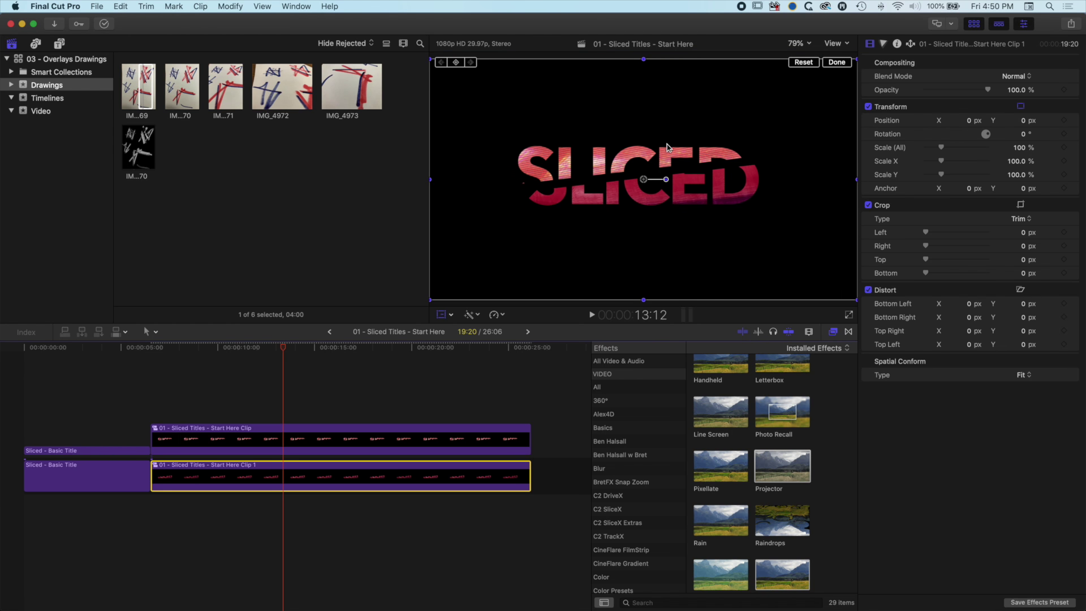
left_click_drag(641, 190, 649, 190)
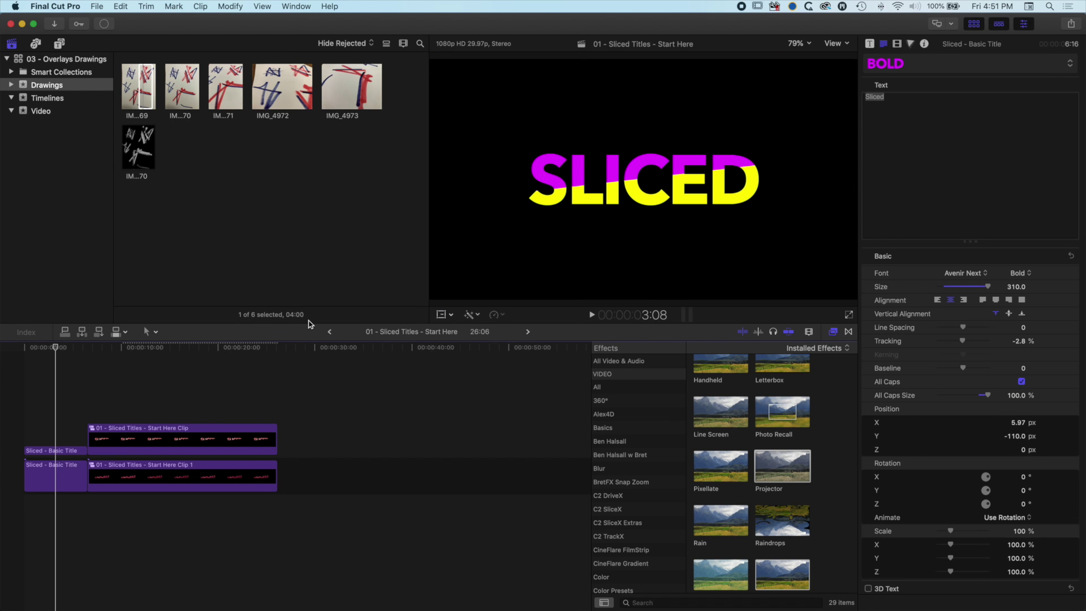
Append a Basic Title from Bumper/Opener to the end of the timeline and set its text to Gradient
left_click(59, 45)
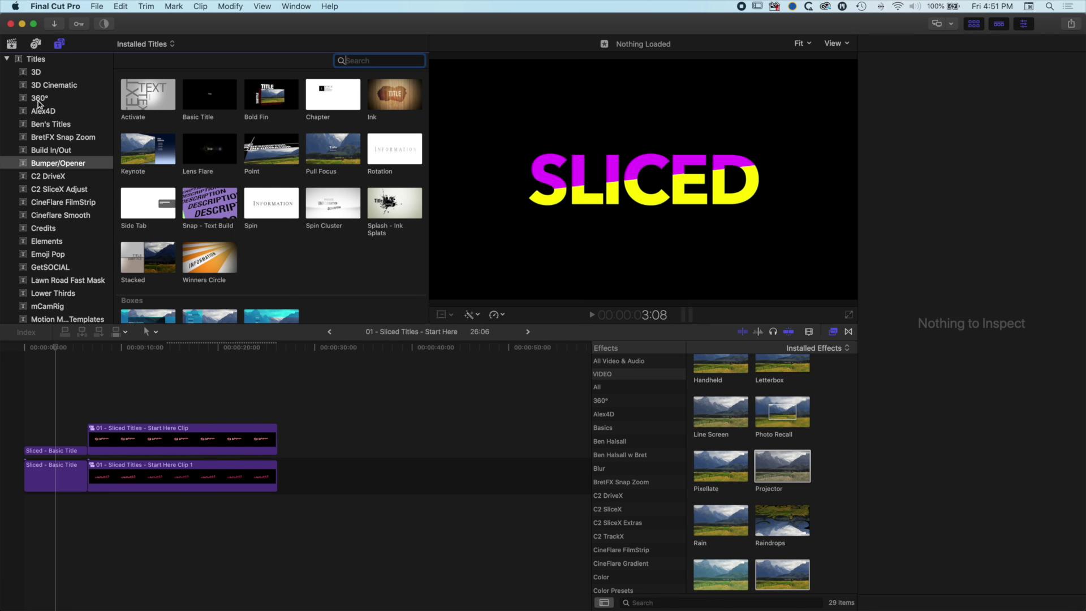
left_click_drag(190, 111, 379, 477)
left_click(363, 475)
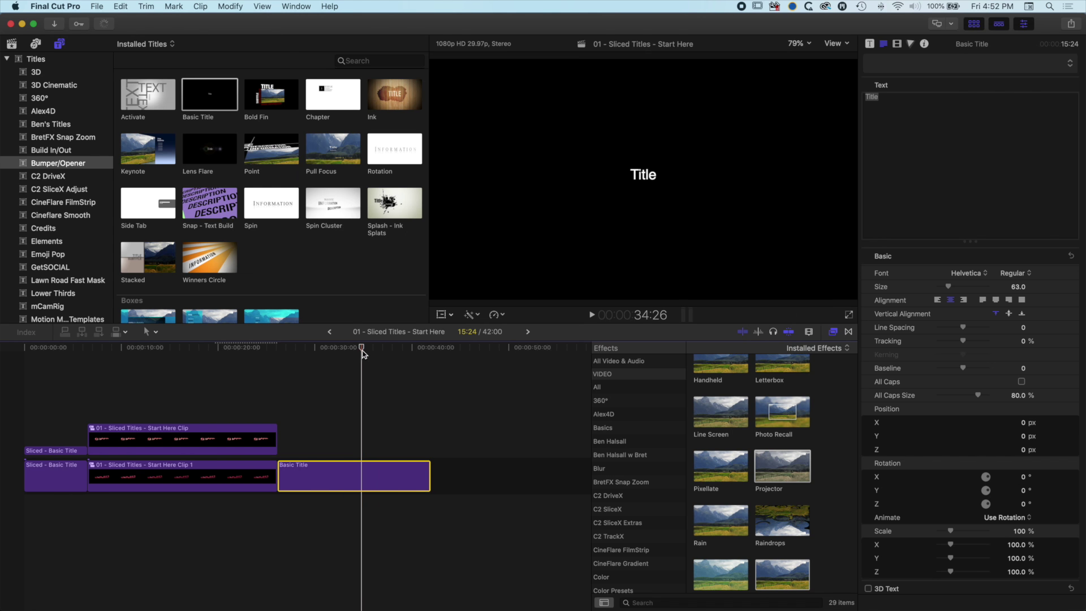
type("gradient")
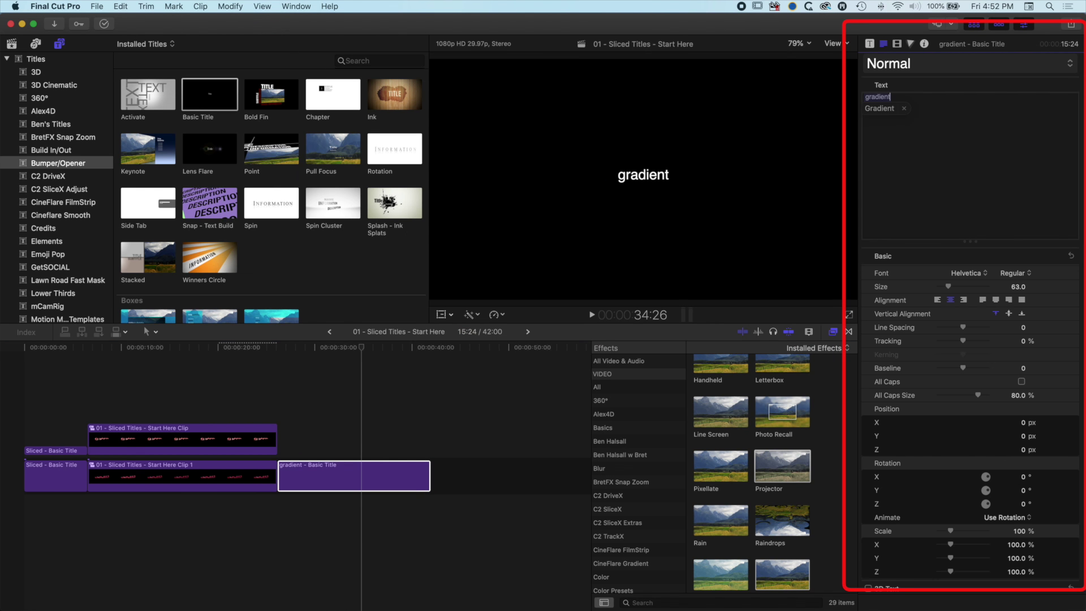
left_click(872, 127)
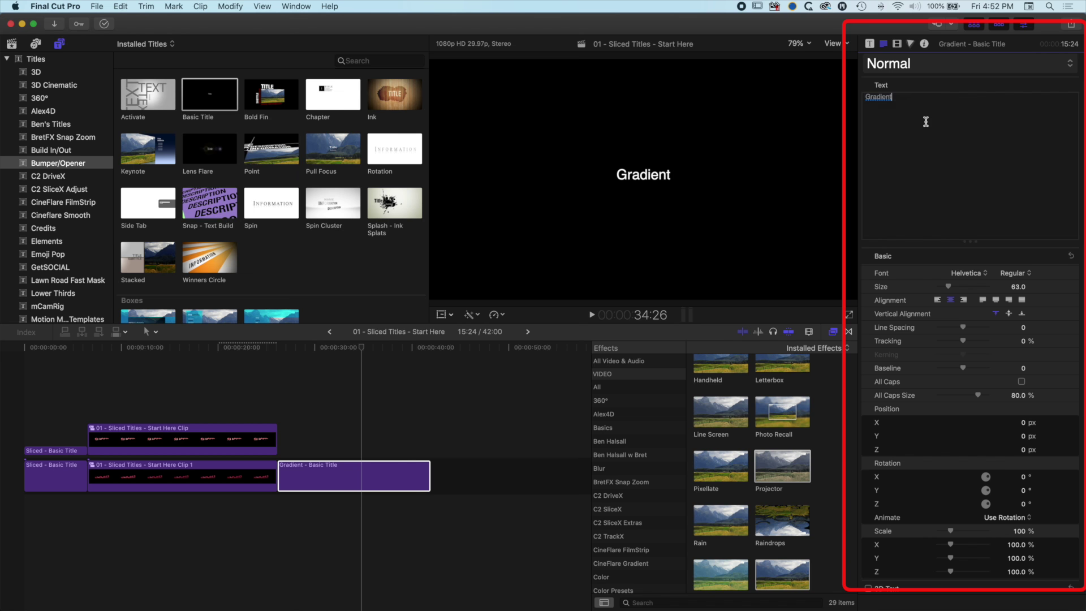
Apply the BOLD 2D style to the Gradient title and set its font size to 249
left_click(885, 66)
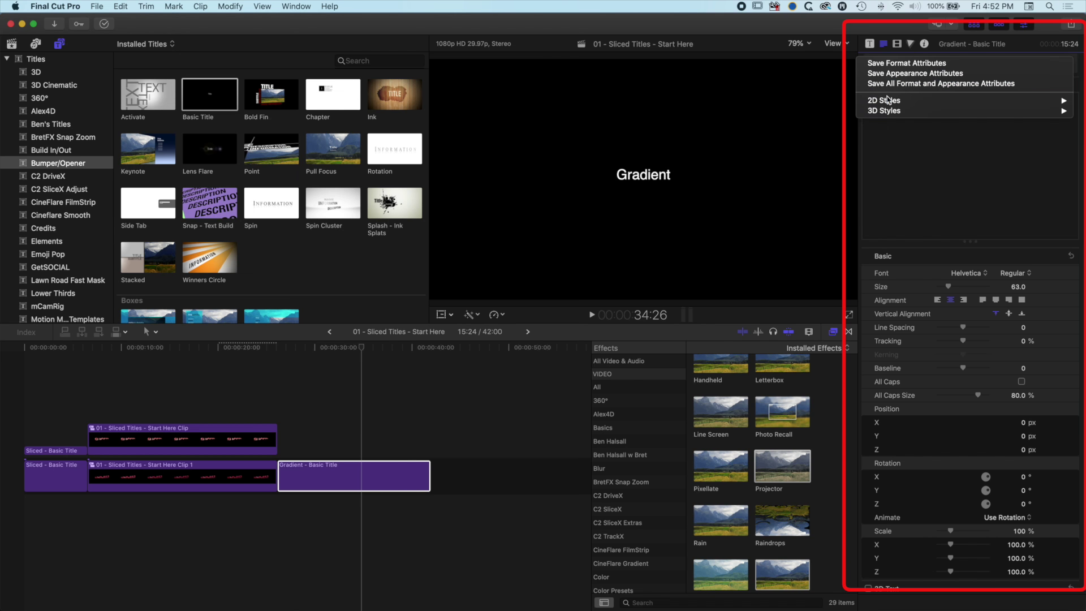
mouse_move(890, 101)
left_click(786, 134)
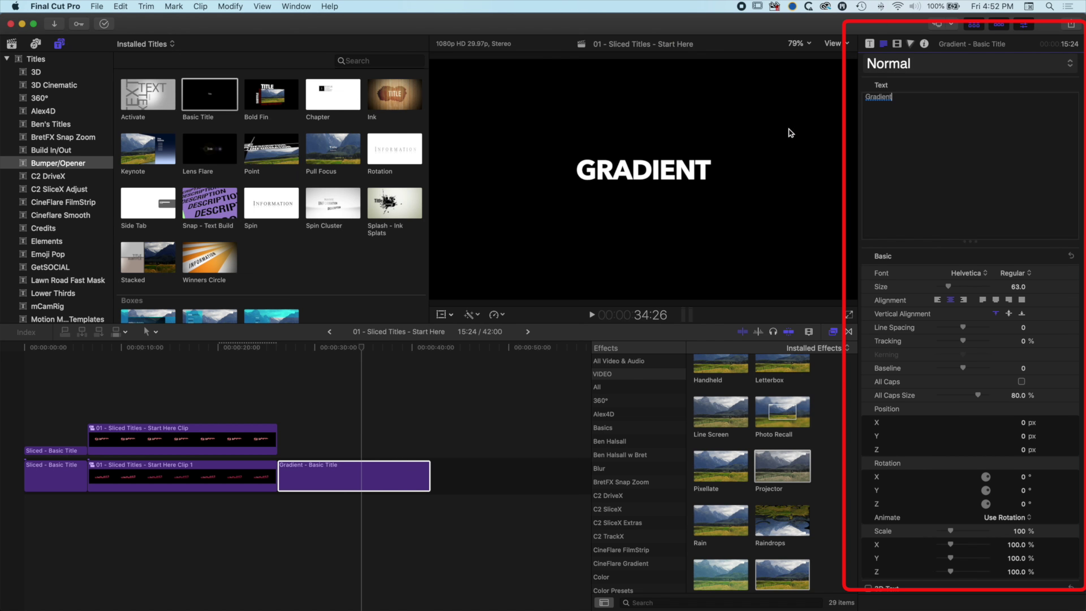
left_click_drag(962, 288, 984, 288)
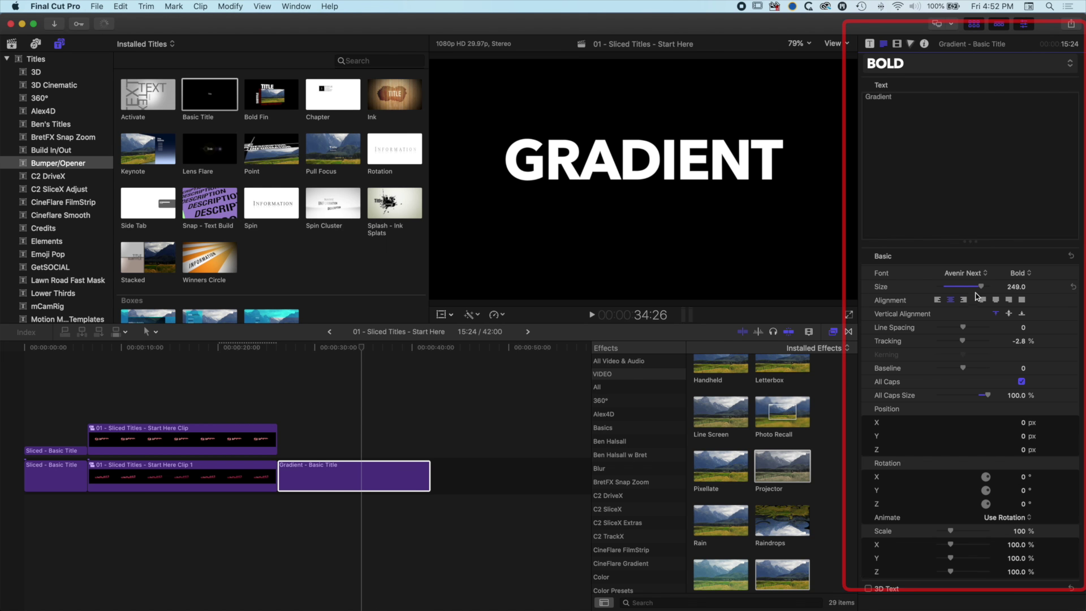
Apply the Draw Mask effect to the Gradient title and draw a closed rectangular mask around the lower half of the text
scroll(649, 502, "down", 6)
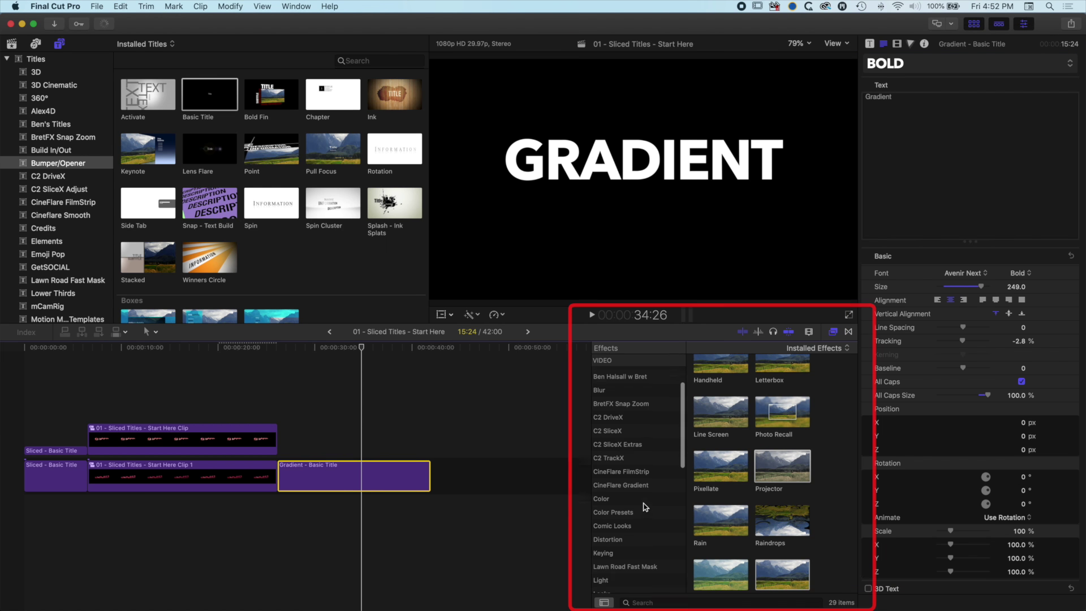
left_click(635, 538)
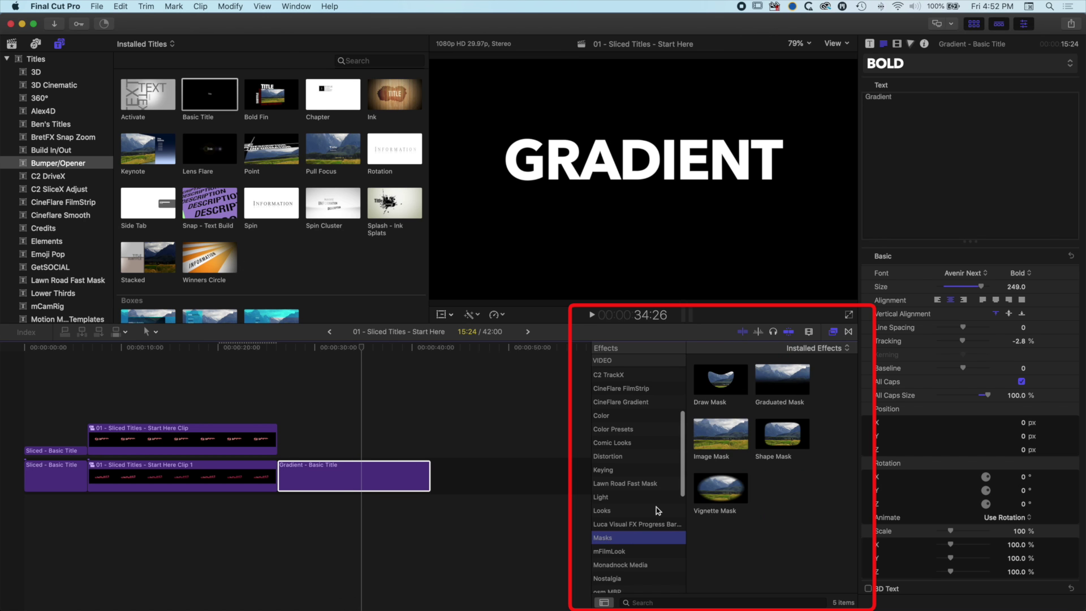
mouse_move(714, 384)
left_mouse_down()
mouse_move(362, 436)
mouse_move(342, 473)
left_mouse_up()
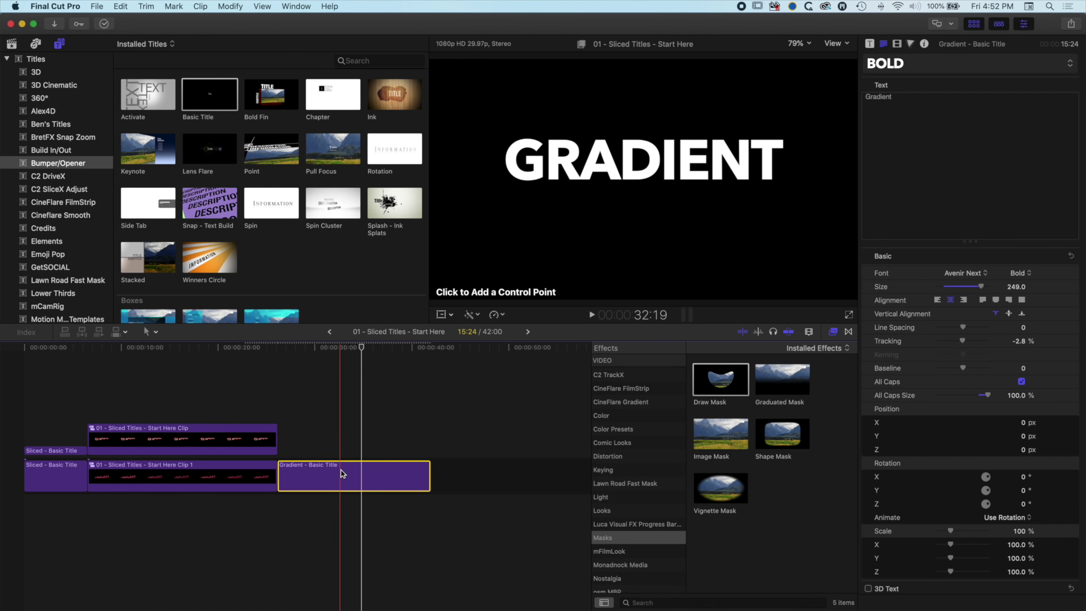
left_click(474, 162)
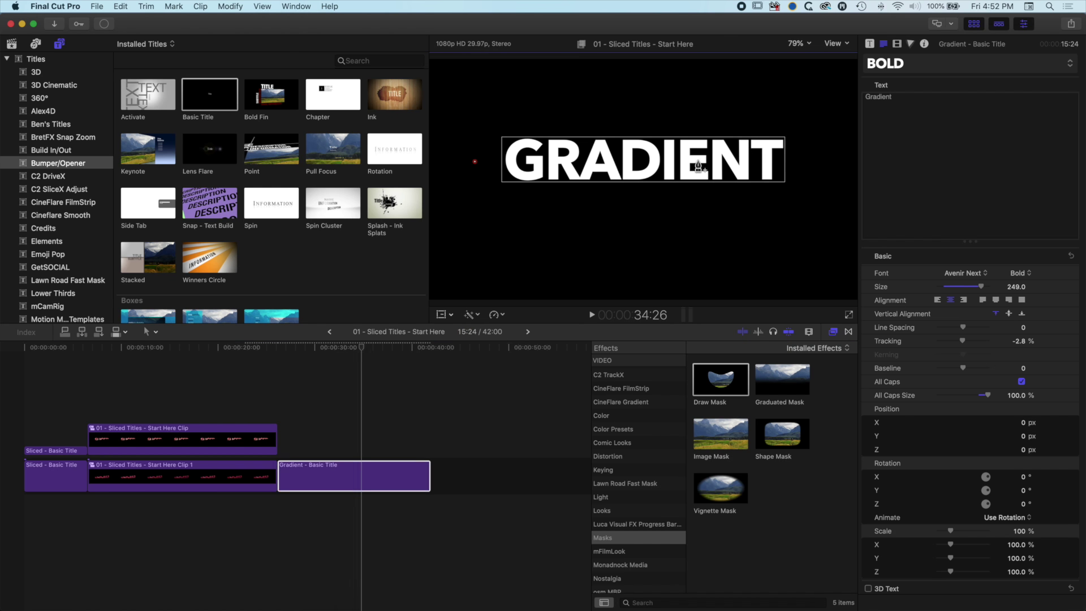
left_click(810, 160)
left_click(810, 197)
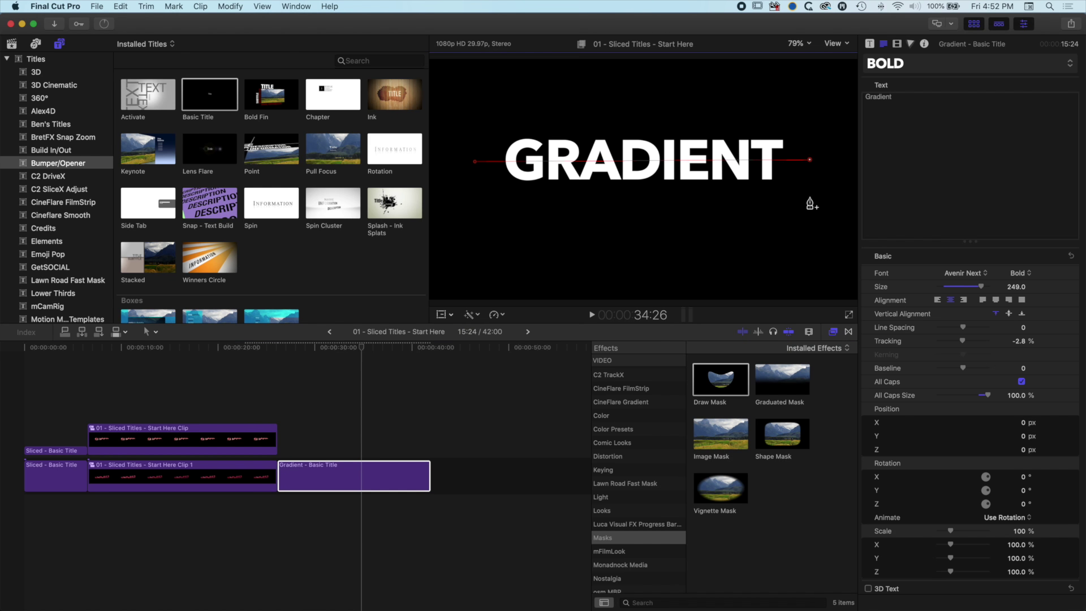
left_click(478, 197)
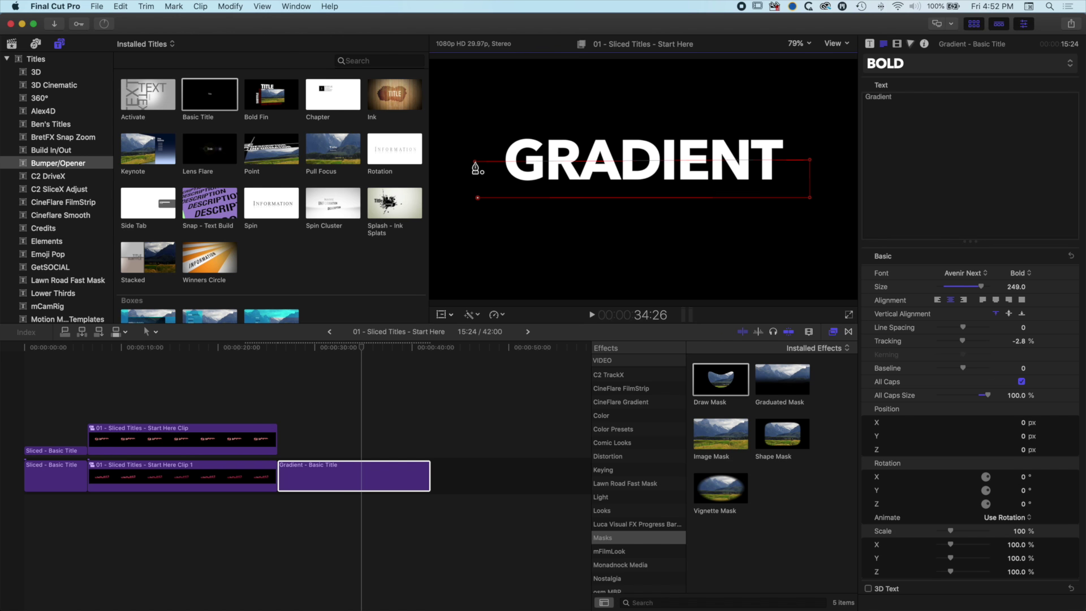
left_click(475, 163)
Apply the CineFlare Gradient for Titles effect to the Gradient title clip
left_click(356, 363)
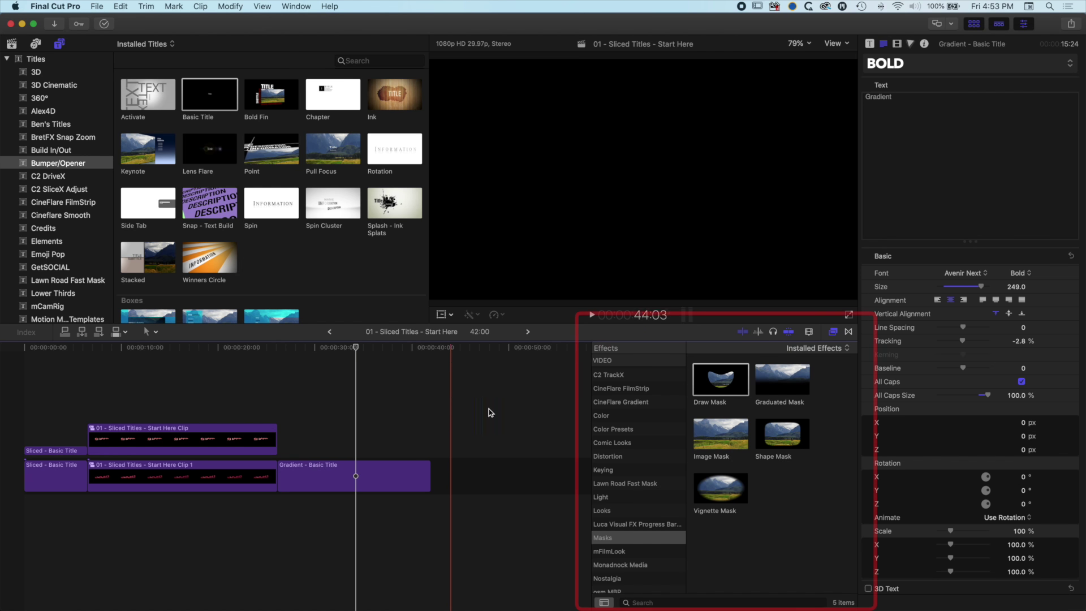
left_click(636, 403)
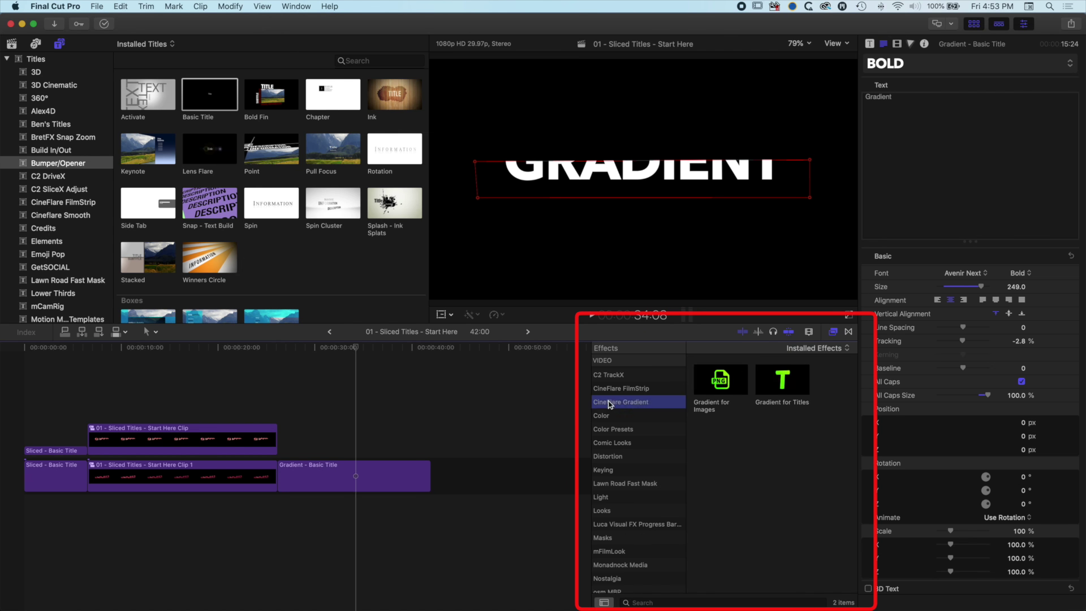
left_click(790, 379)
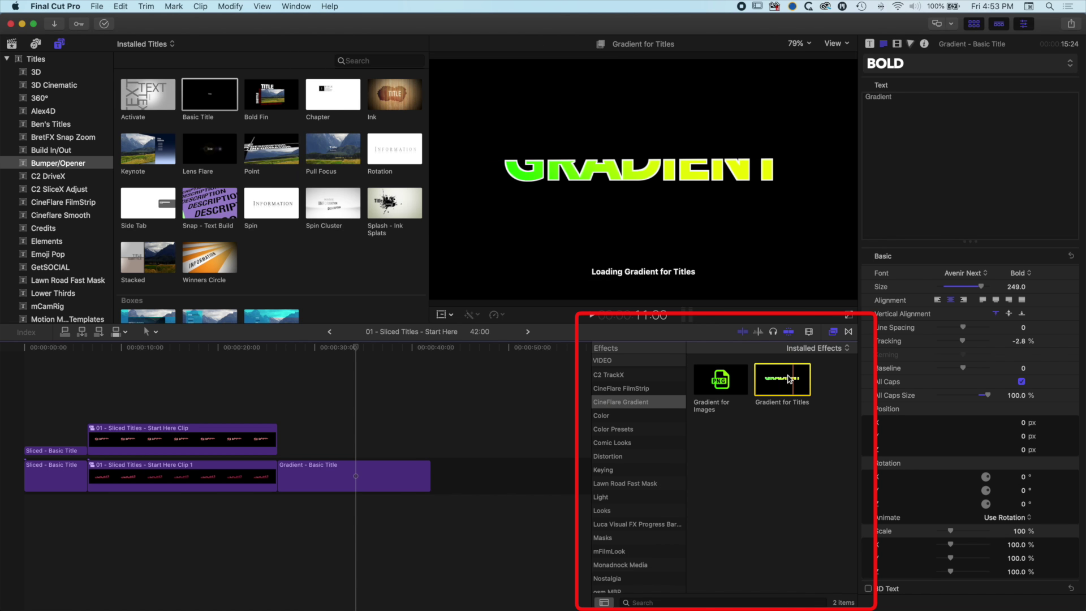
left_click_drag(784, 382, 350, 475)
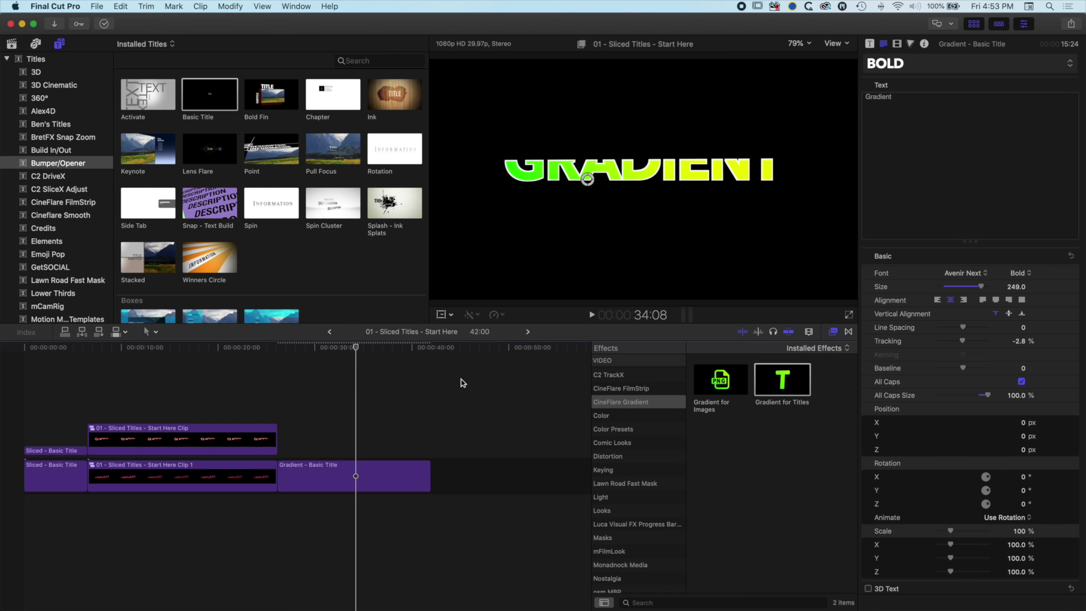
Collapse and disable the Gradient title's Draw Mask and turn off the outline in Gradient for Titles
left_click(870, 44)
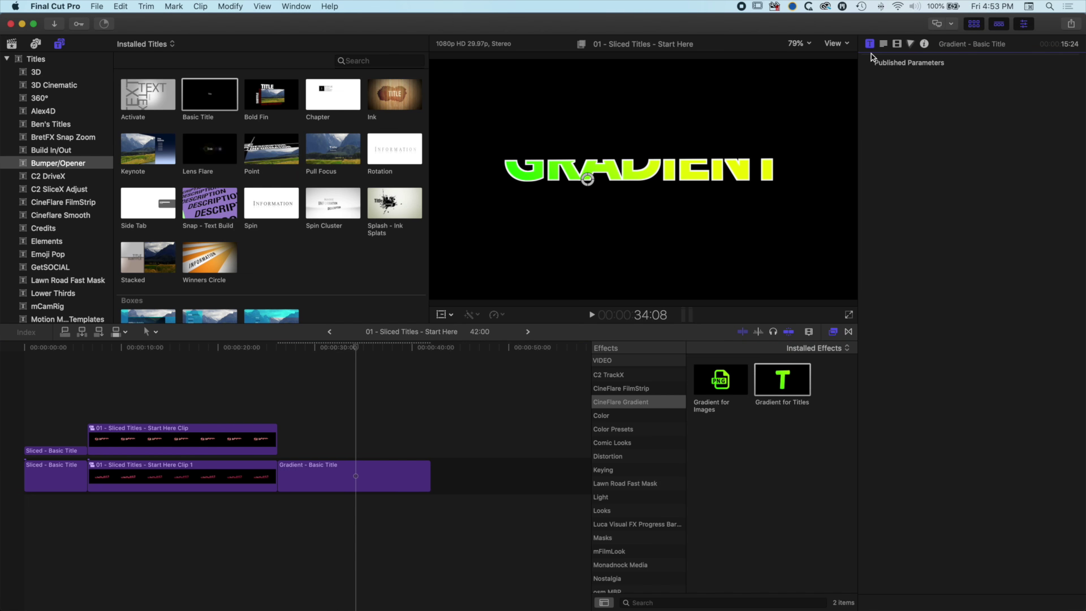
left_click(366, 477)
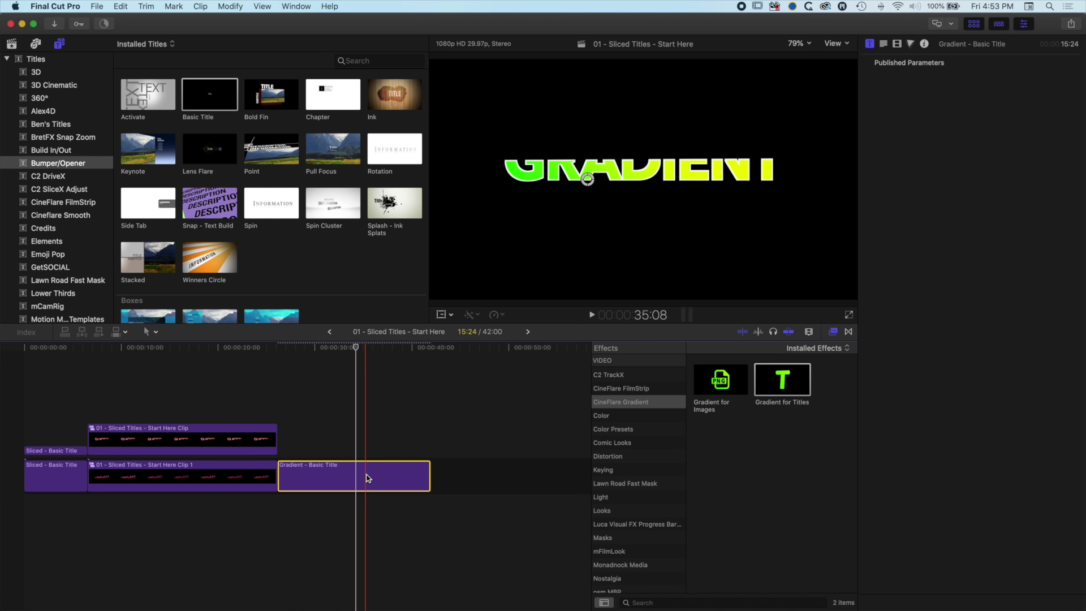
left_click(898, 45)
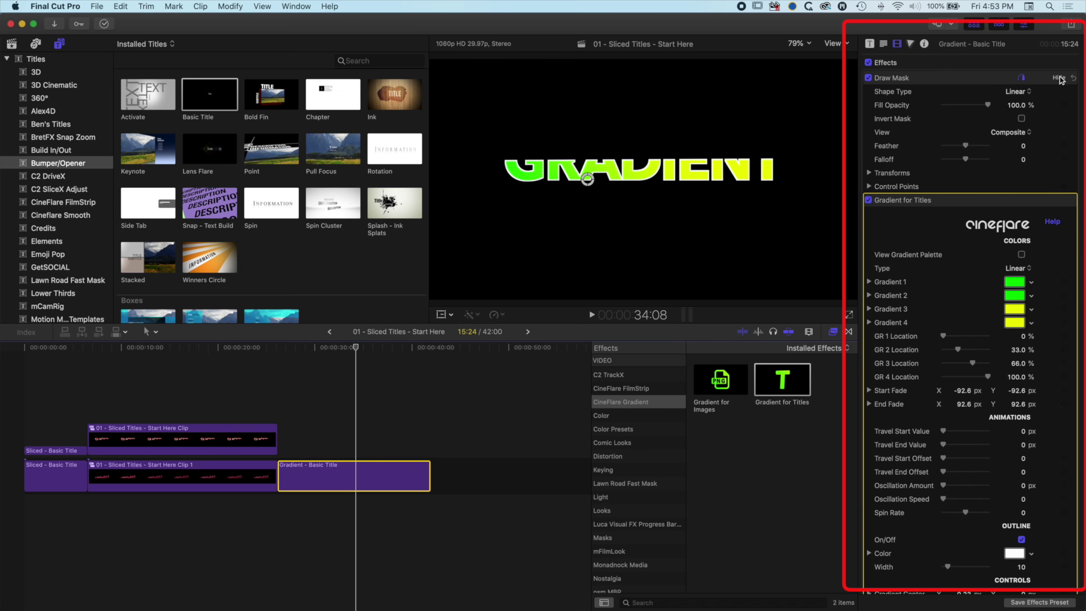
left_click(1058, 78)
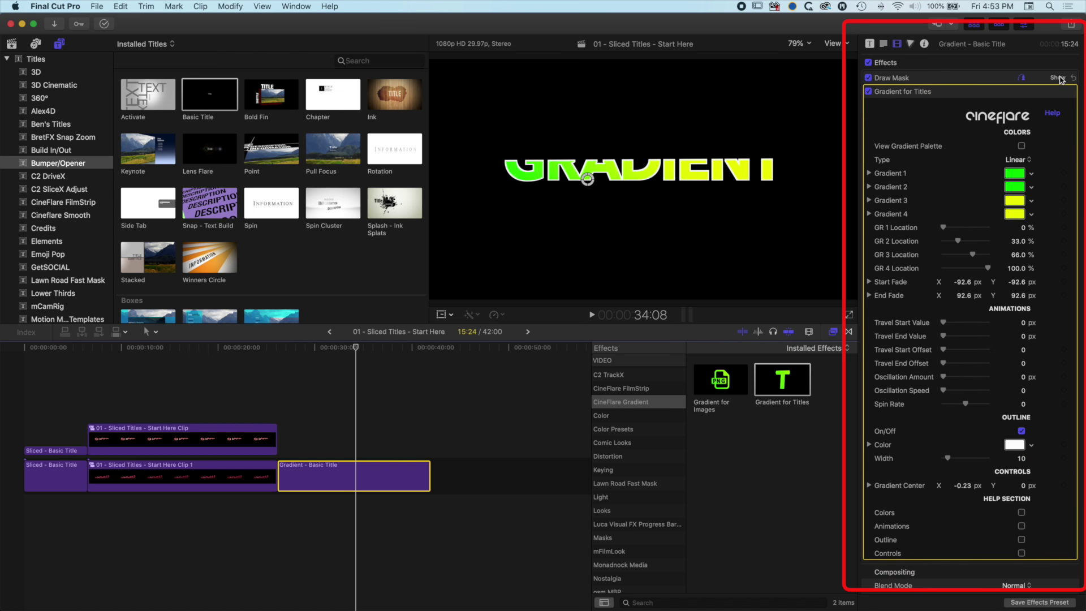
left_click(869, 78)
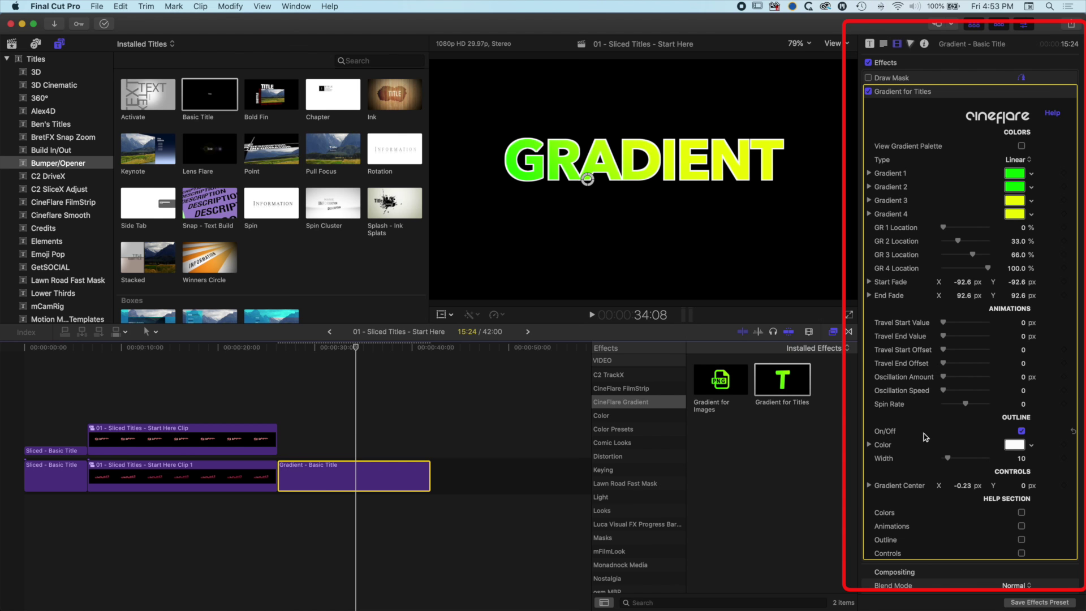
left_click(1021, 432)
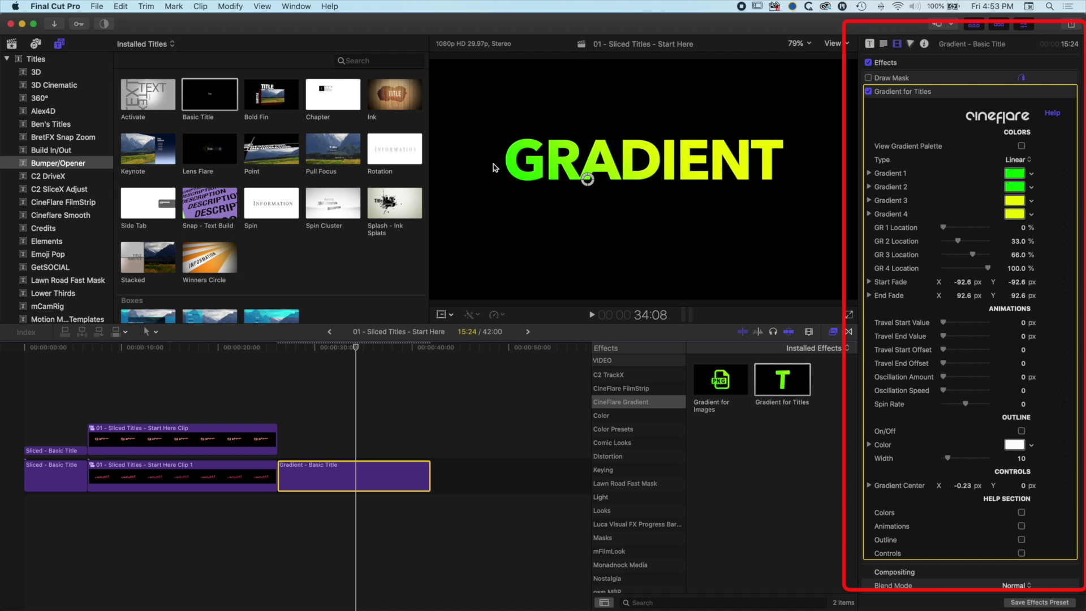
Move the Gradient title up to about Y 112 px and enable View Gradient Palette in its gradient effect
left_click(610, 172)
left_click_drag(589, 169, 618, 148)
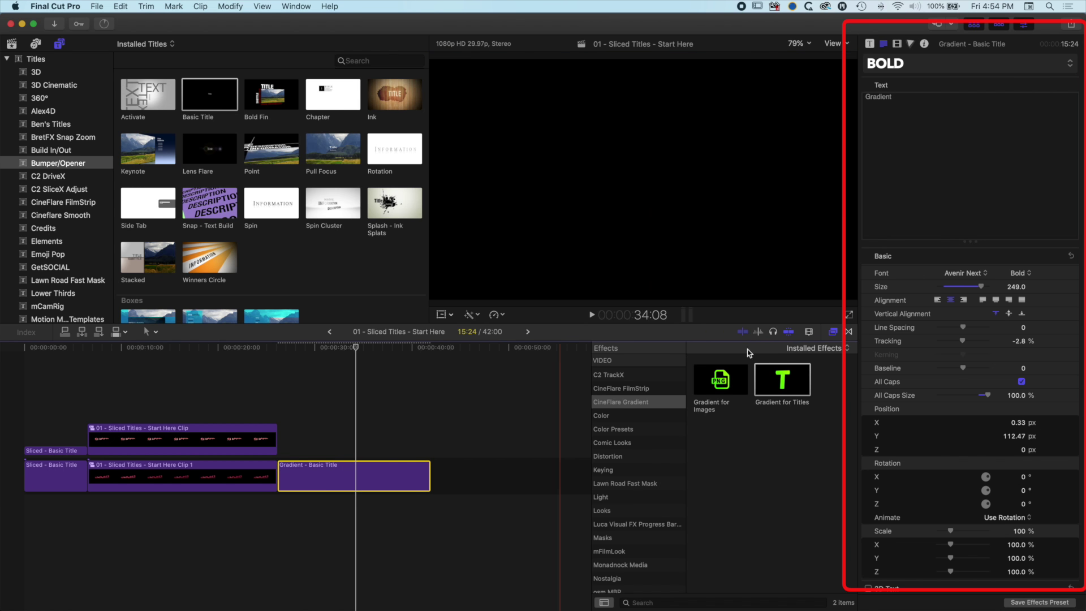
left_click(896, 44)
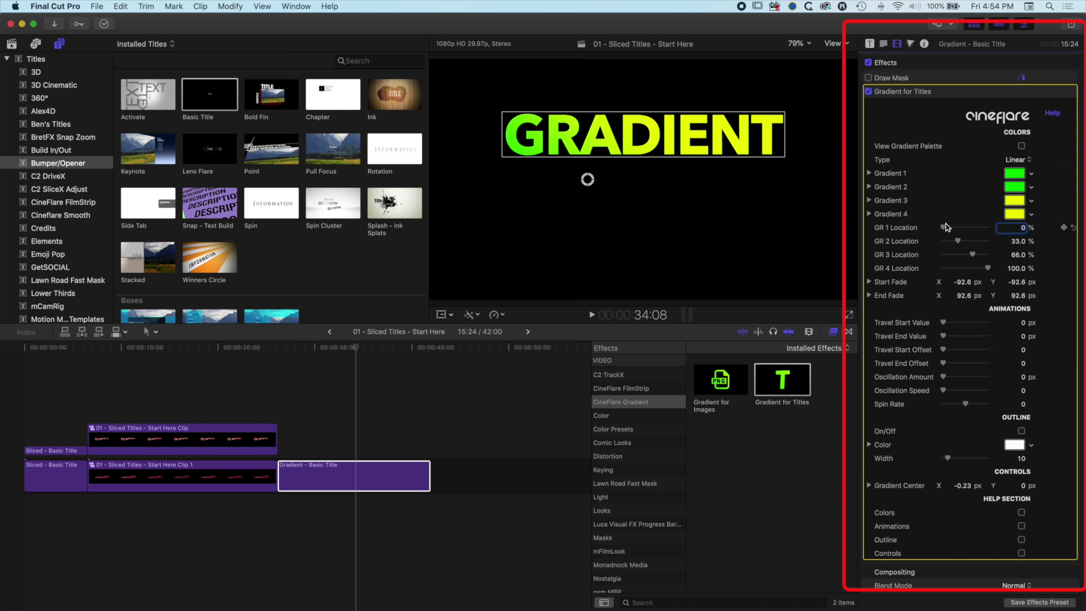
left_click(1022, 147)
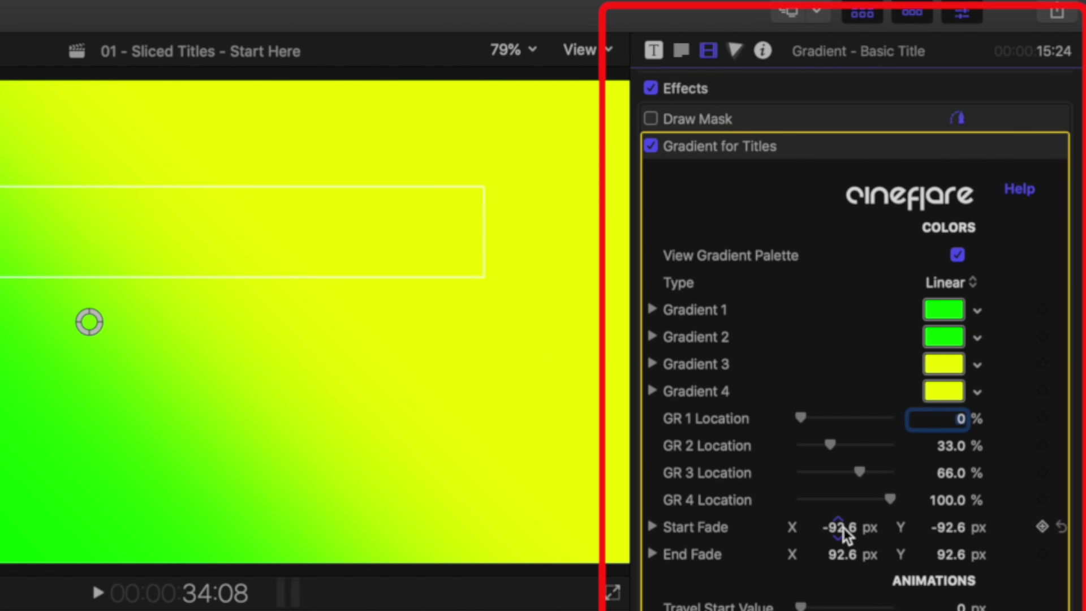
Make the gradient vertical by setting Start Fade to X 960, Y -16.9 px and End Fade to X 960, Y 17.6 px
left_click(840, 527)
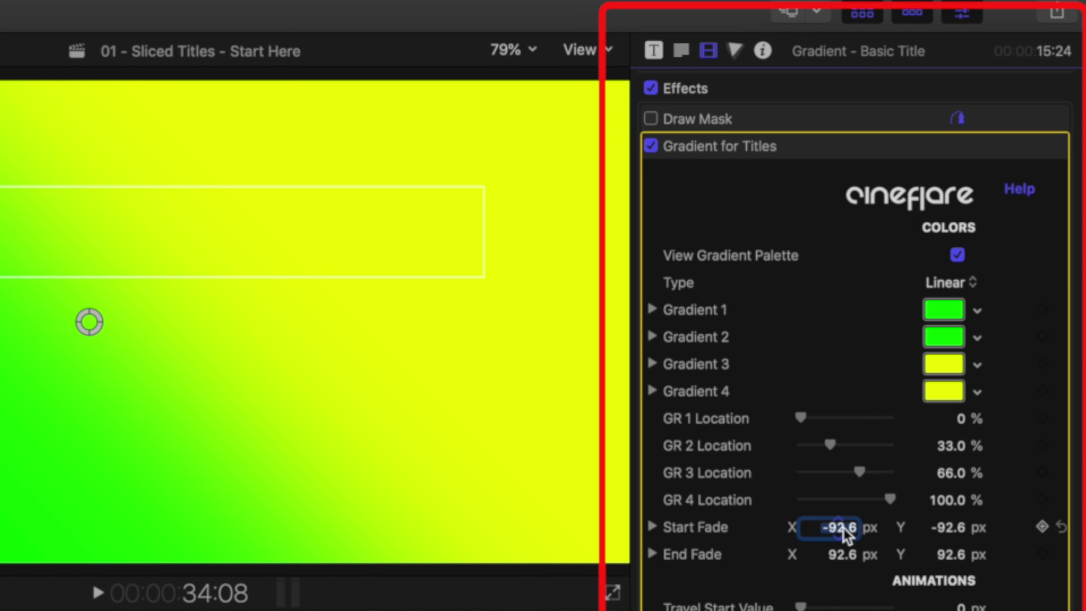
type("69")
type("0")
key("Tab")
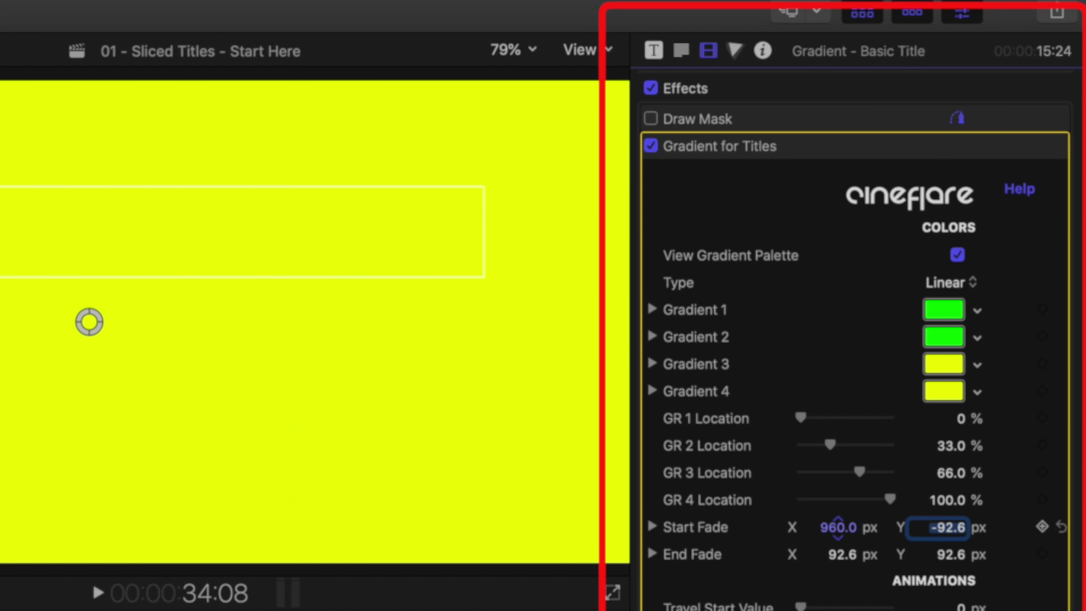
left_click(843, 554)
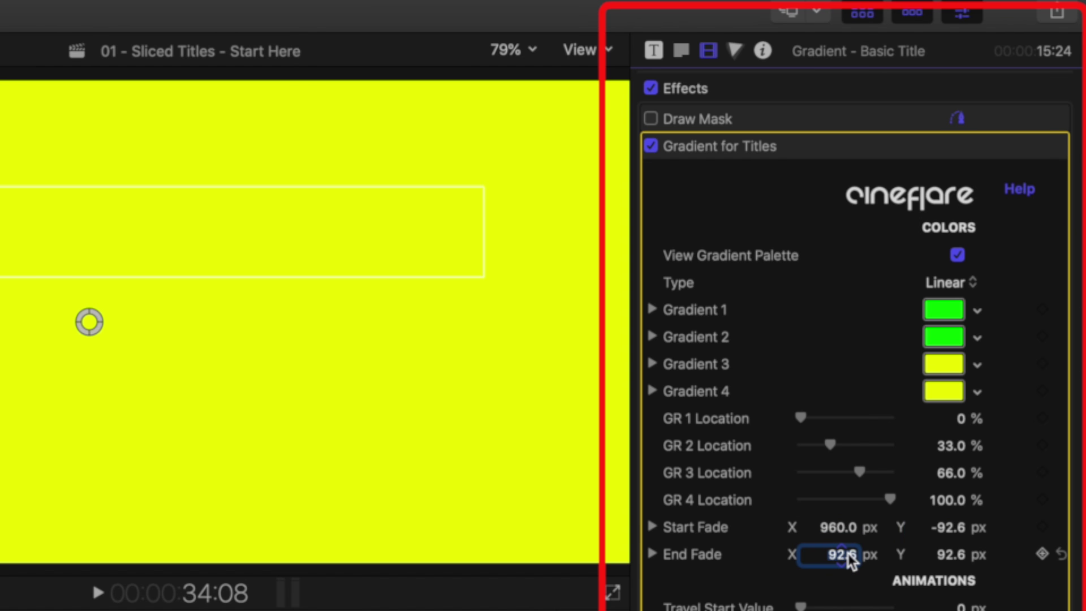
type("960")
key("Tab")
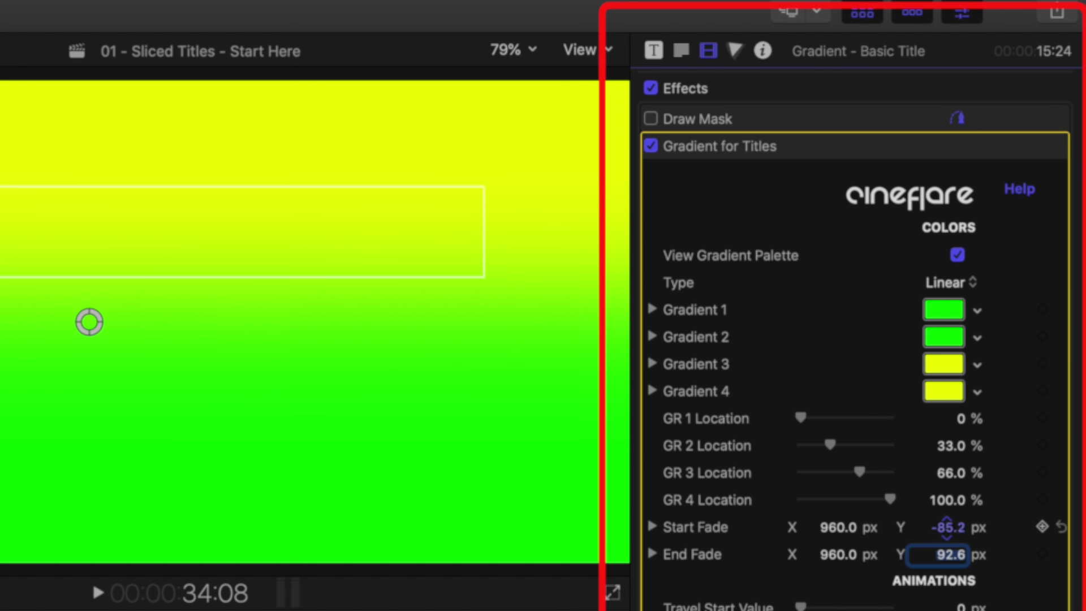
left_click_drag(947, 527, 948, 509)
mouse_move(950, 554)
left_mouse_down()
mouse_move(999, 558)
mouse_move(951, 556)
left_mouse_up()
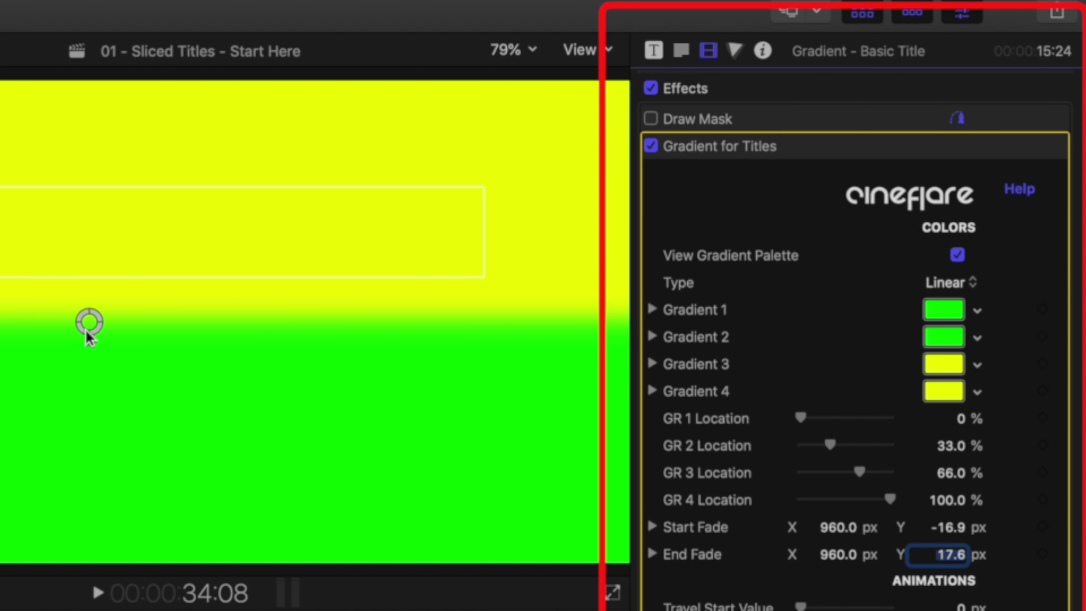
Reposition the gradient's center just below the title text, at about X 0.06, Y 0.03
left_click_drag(92, 328, 236, 328)
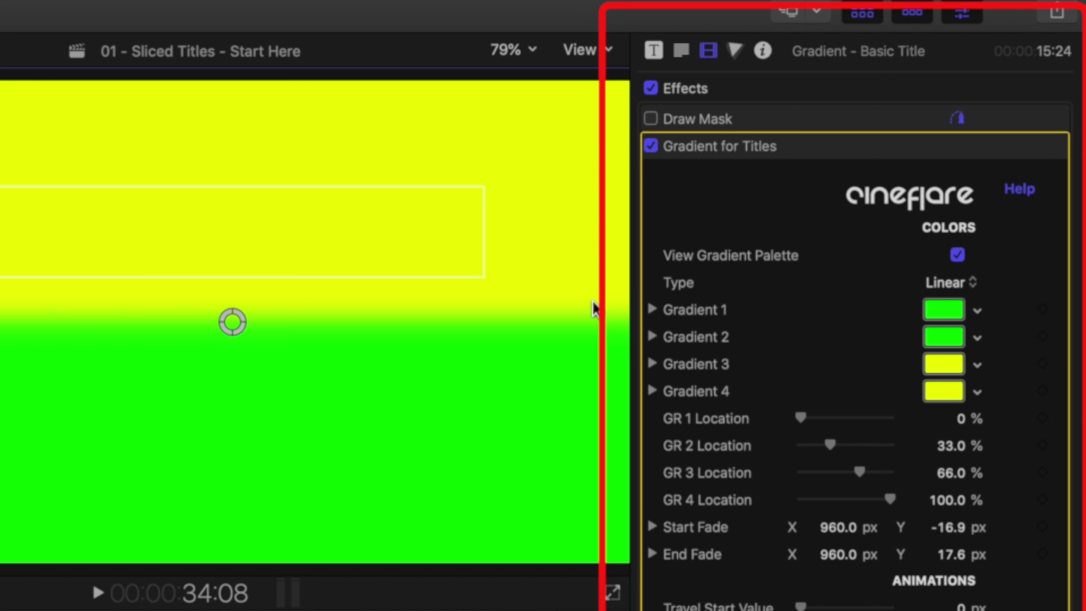
mouse_move(233, 322)
left_mouse_down()
mouse_move(231, 291)
mouse_move(231, 338)
left_mouse_up()
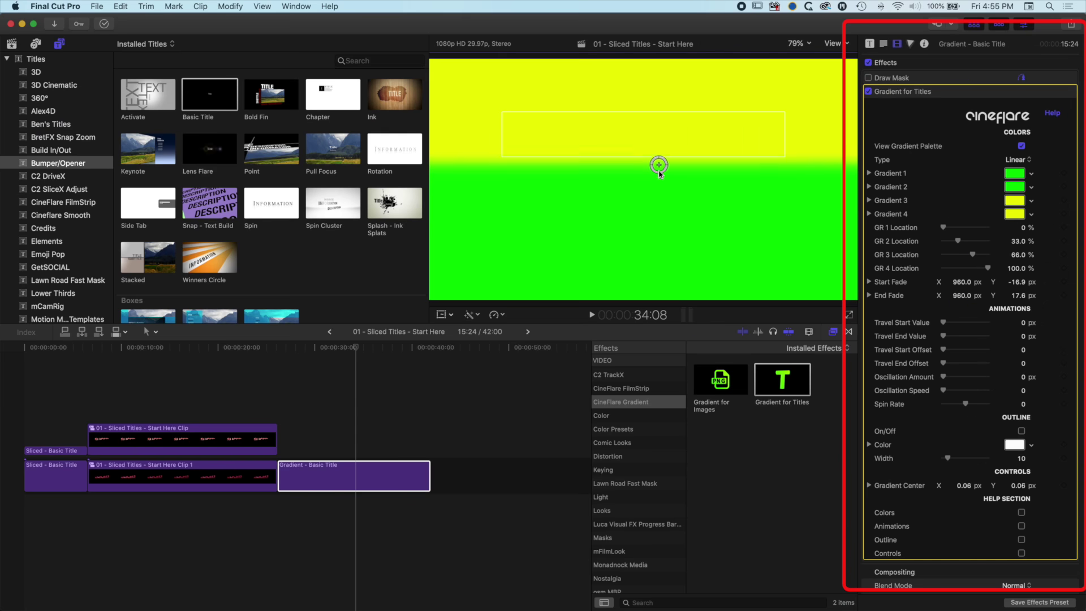
mouse_move(660, 186)
left_mouse_down()
mouse_move(656, 163)
mouse_move(659, 174)
left_mouse_up()
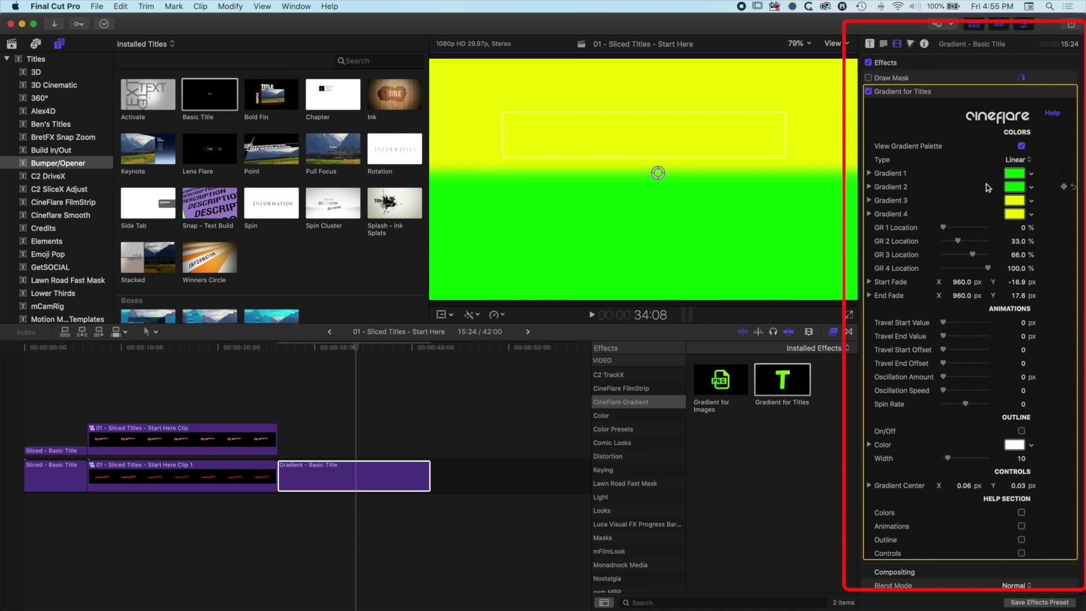
Set the Gradient 4 color to black and the Gradient 3 color to orange (FF8B03)
left_click(1015, 215)
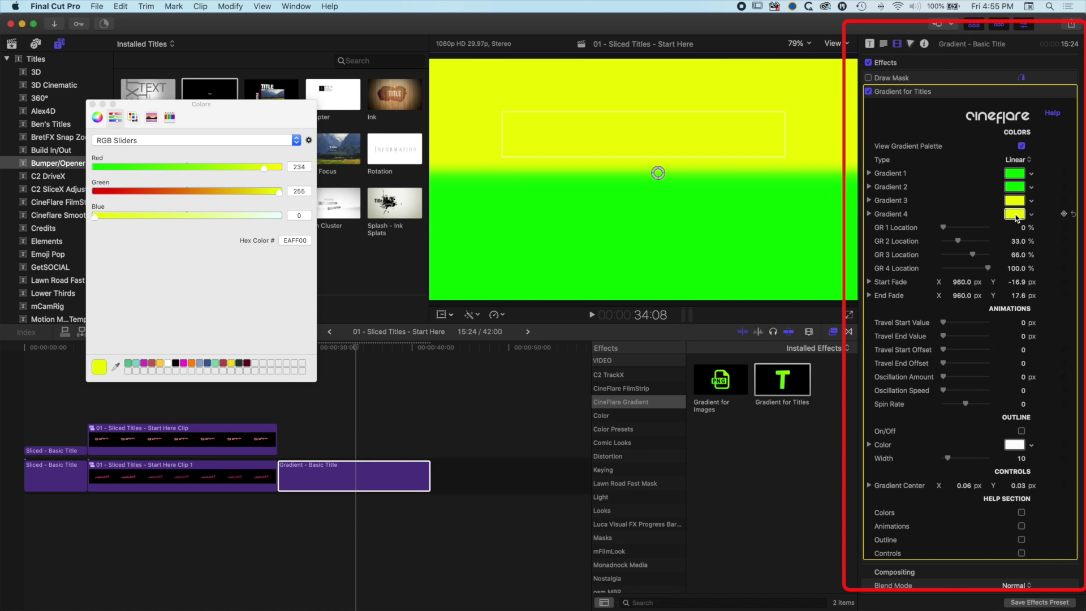
left_click(177, 364)
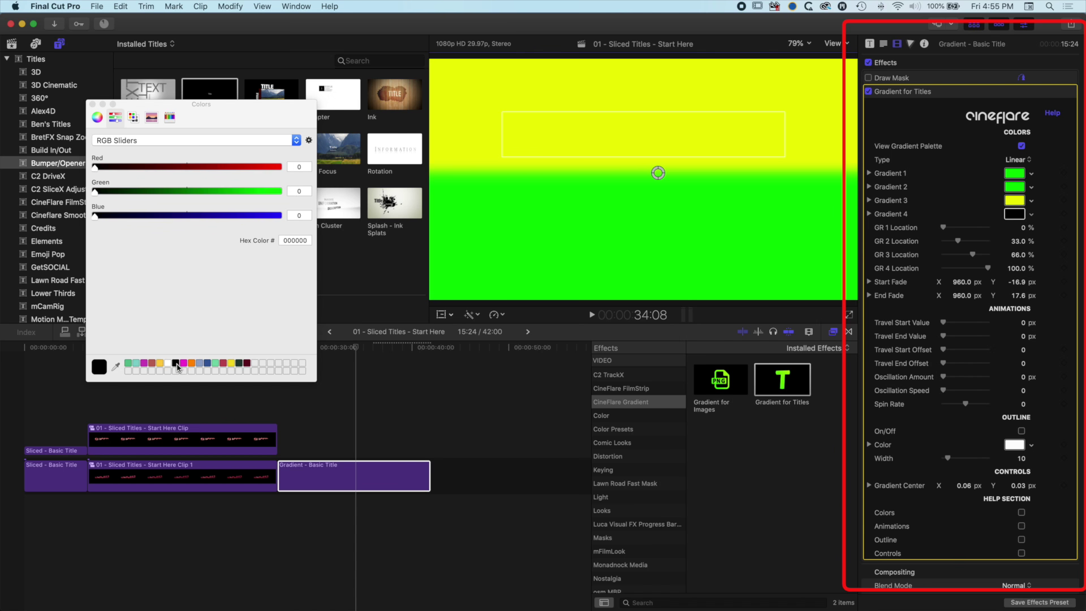
left_click(92, 104)
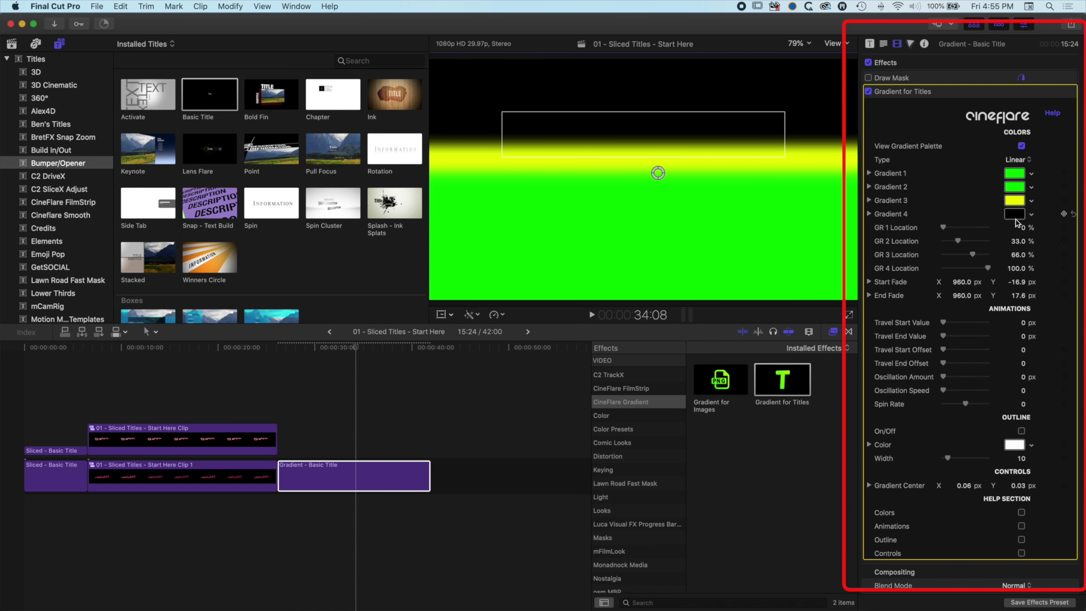
left_click(1017, 201)
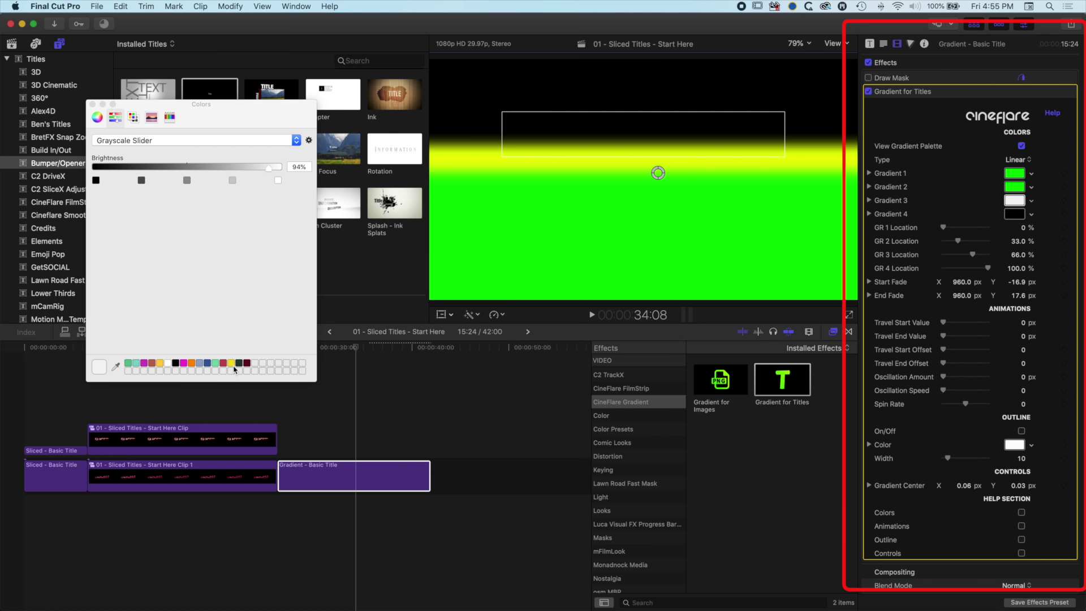
left_click(192, 363)
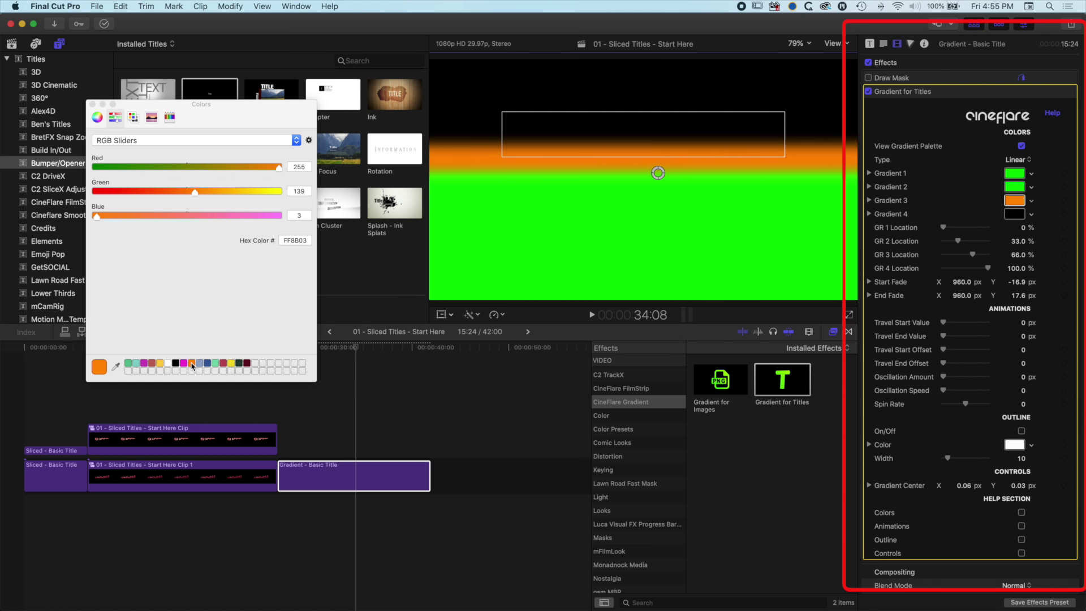
Set both the Gradient 2 and Gradient 1 colors to yellow (F4DE24)
left_click(1014, 187)
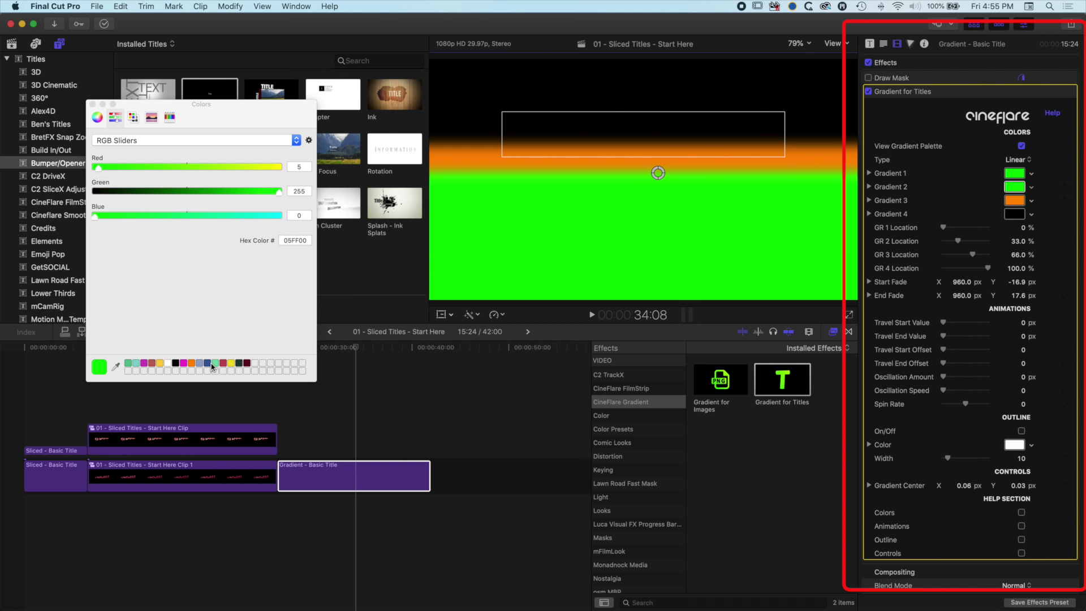
left_click(231, 365)
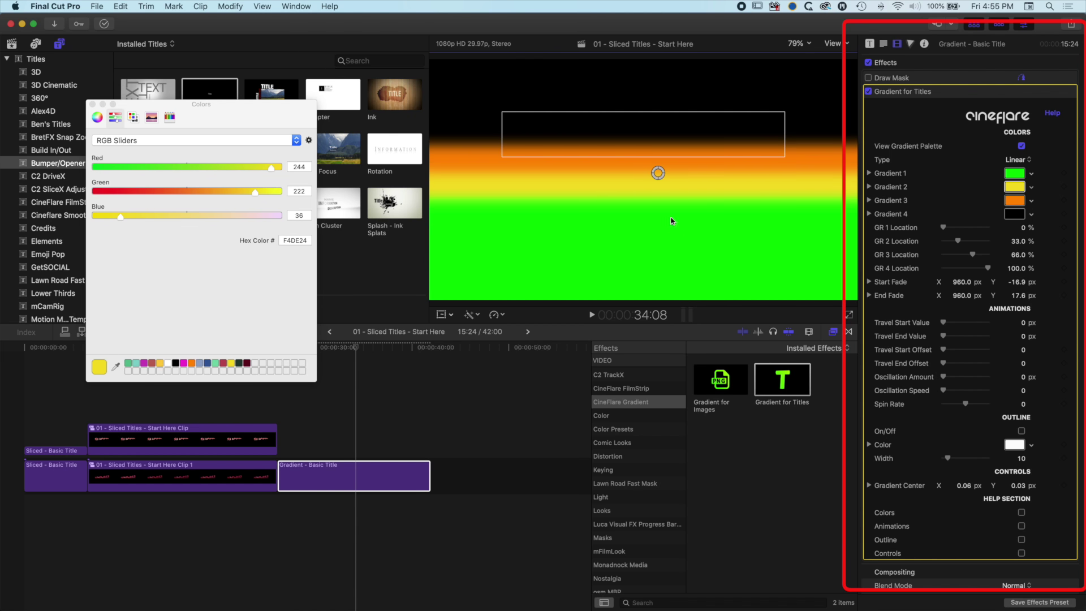
left_click(1022, 174)
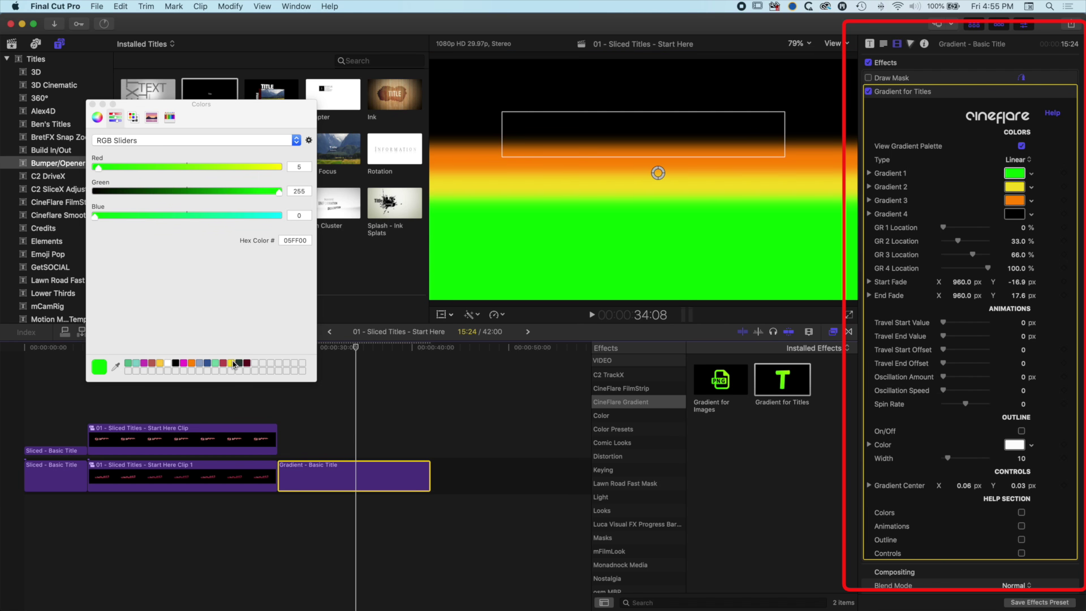
left_click(231, 366)
Turn off View Gradient Palette, lower the Gradient title in the frame, and place the gradient center at about X -0.03, Y -0.17
left_click(1022, 145)
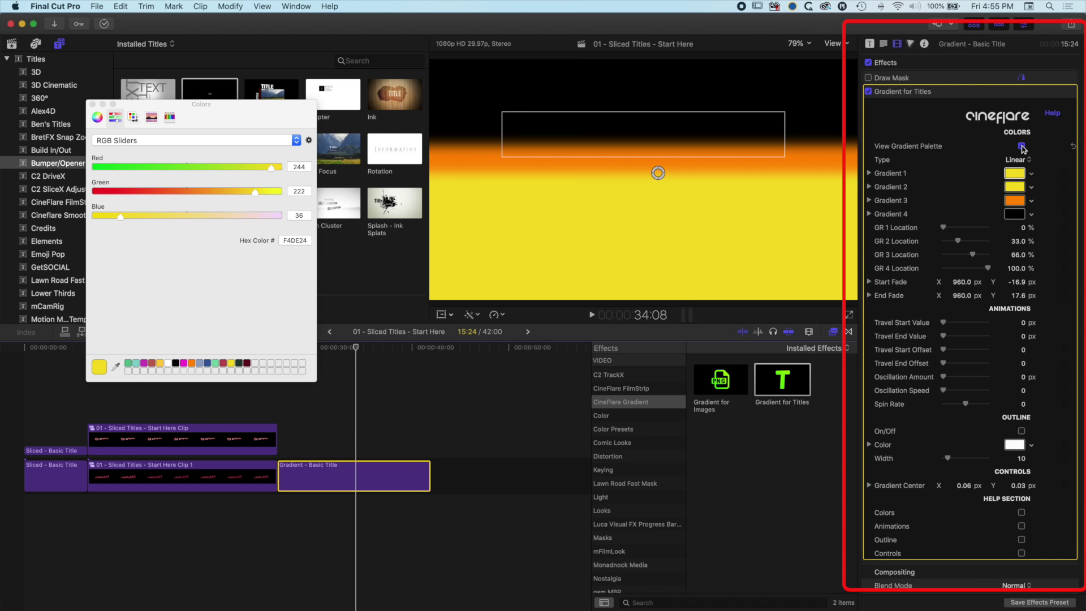
left_click(1022, 146)
left_click_drag(655, 151, 659, 220)
left_click_drag(689, 133, 694, 172)
mouse_move(659, 220)
left_mouse_down()
mouse_move(676, 186)
mouse_move(646, 187)
mouse_move(645, 222)
mouse_move(636, 221)
left_mouse_up()
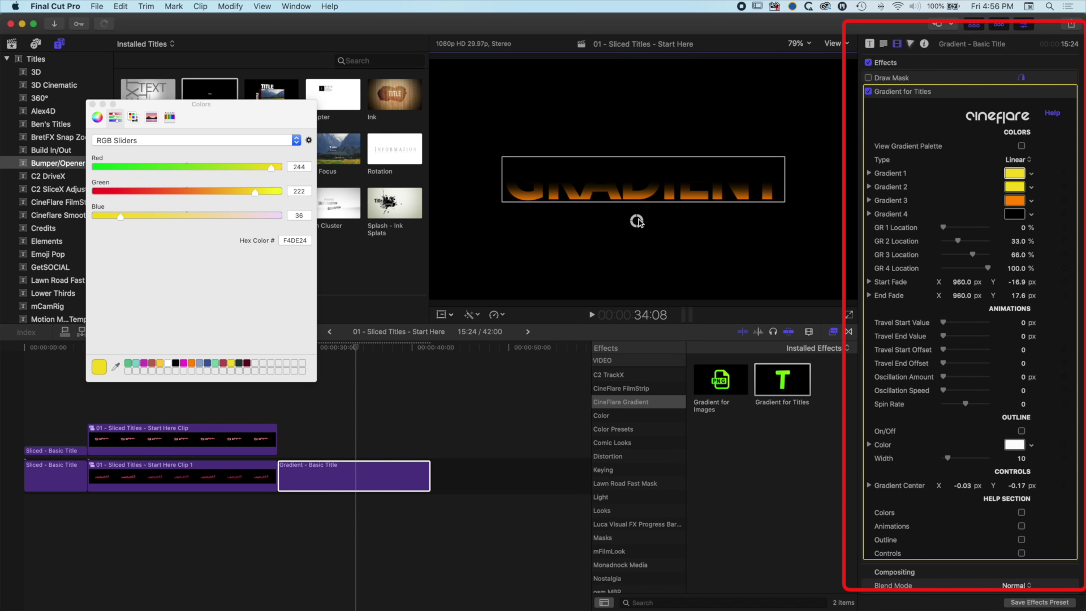
Duplicate the Gradient title directly above the original and enable Draw Mask on the lower title
left_click(359, 490)
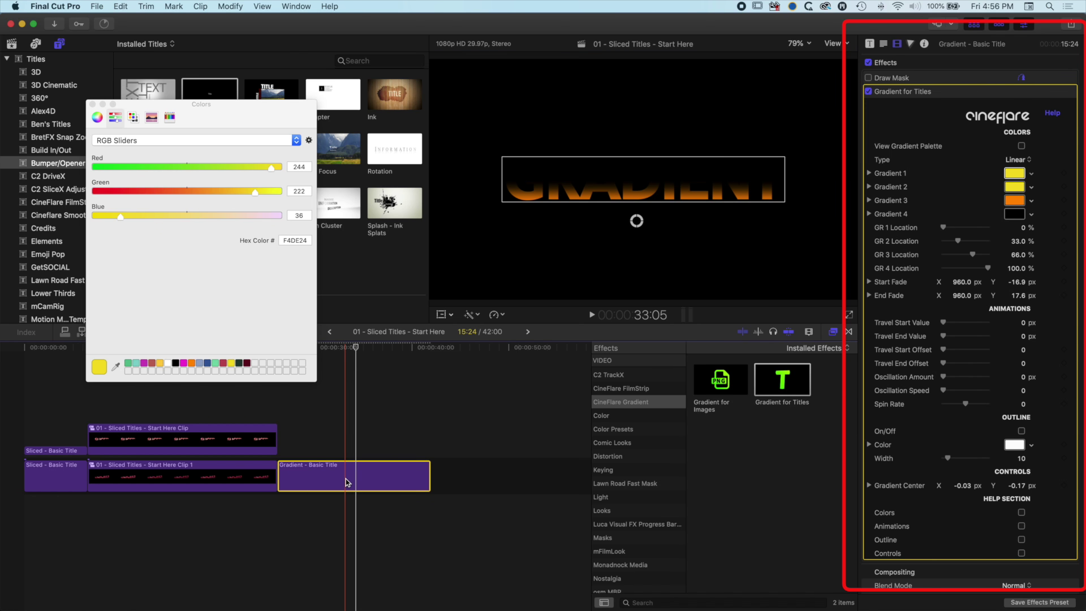
left_click_drag(348, 471, 345, 441)
left_click(343, 473)
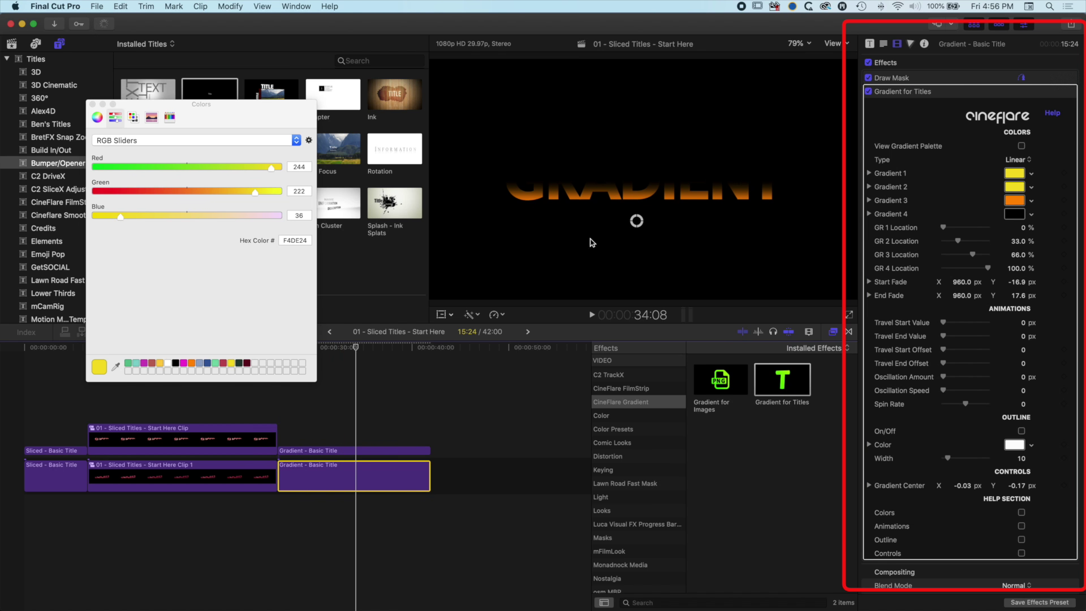
Try masking the upper Gradient copy by raising its Draw Mask's two lower points above the slice line, and delete that copy
left_click(356, 451)
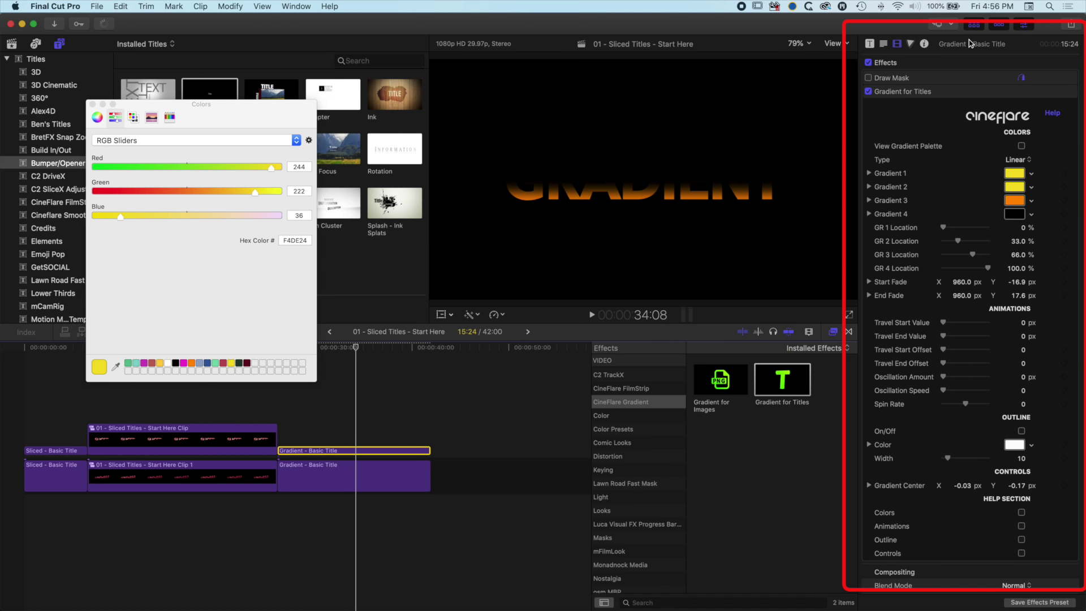
left_click(878, 78)
left_click(869, 78)
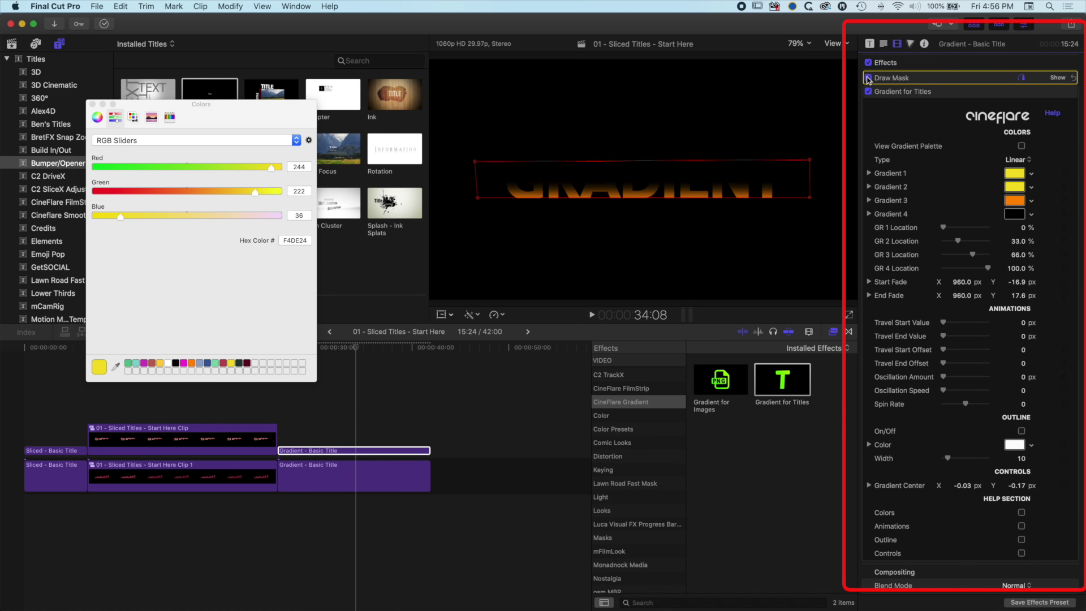
left_click_drag(477, 198, 486, 131)
left_click_drag(809, 196, 814, 129)
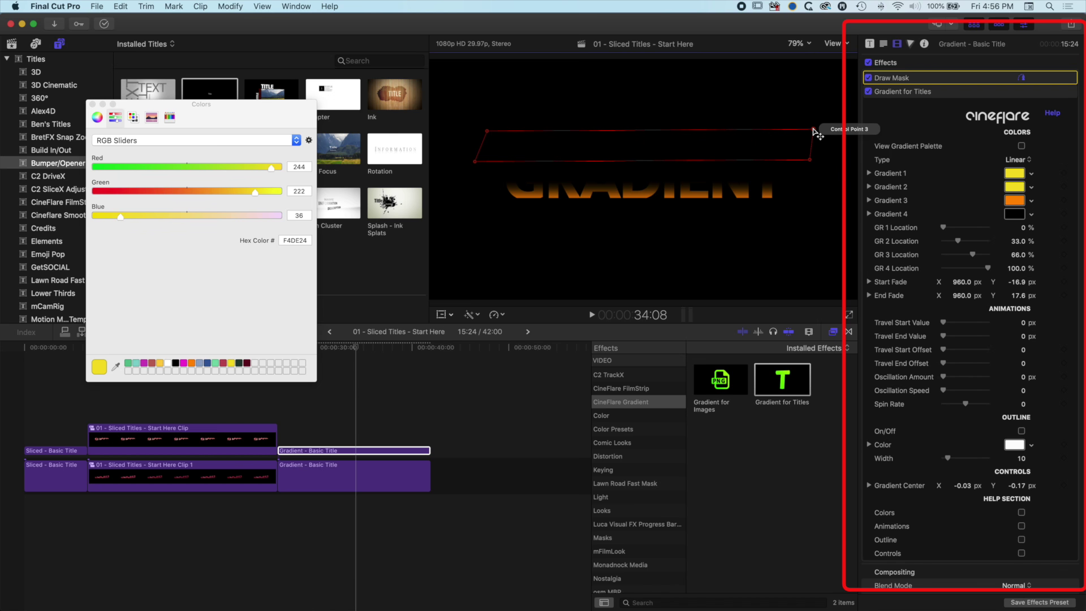
left_click(352, 451)
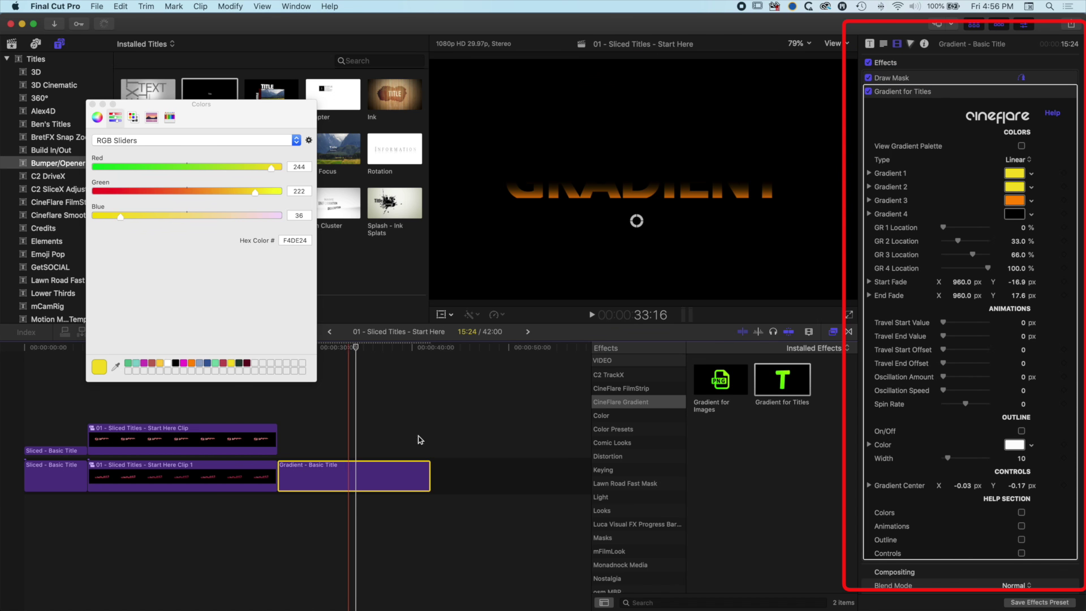
Raise the masked Gradient title to about Y -42.86 px
left_click(937, 79)
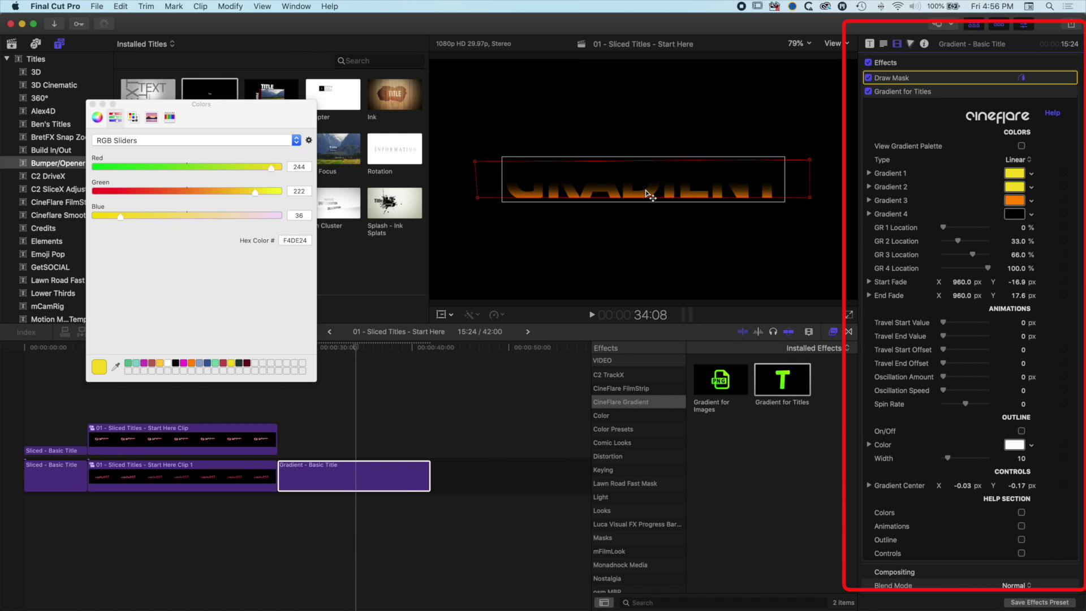
mouse_move(646, 187)
left_mouse_down()
mouse_move(645, 167)
mouse_move(645, 182)
left_mouse_up()
left_click(884, 43)
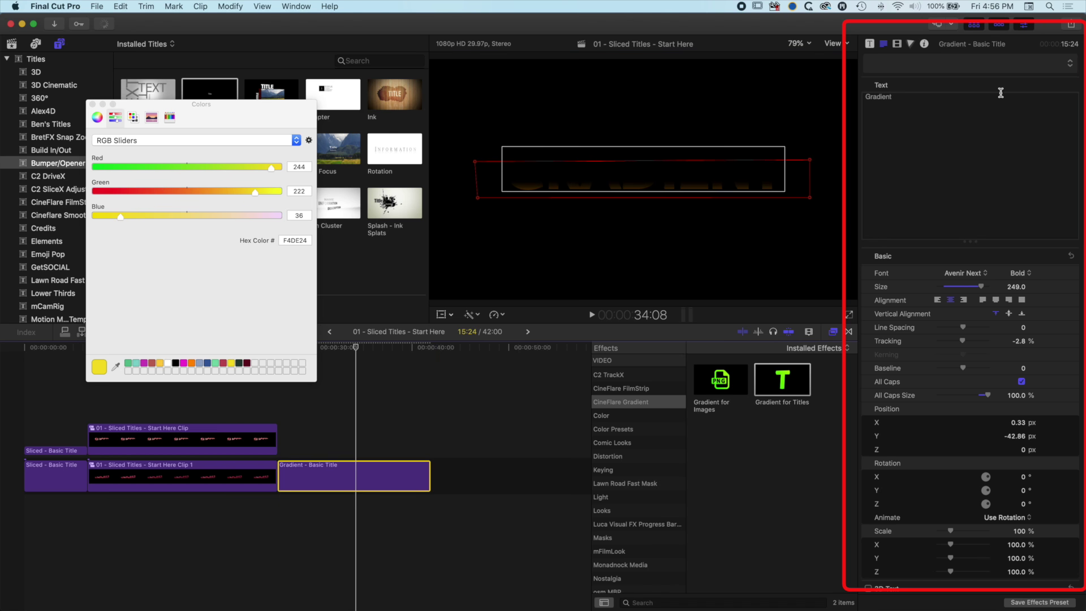
left_click(898, 44)
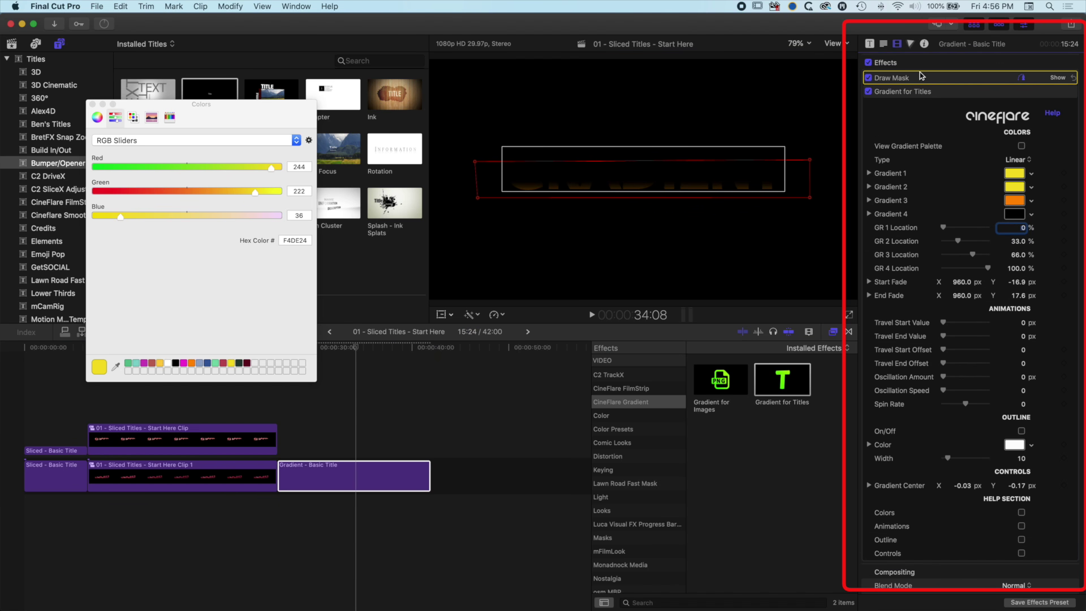
Fine-tune the Gradient title's height to about Y -26 px and the gradient center to about X -0.02, Y -0.12
left_click(931, 93)
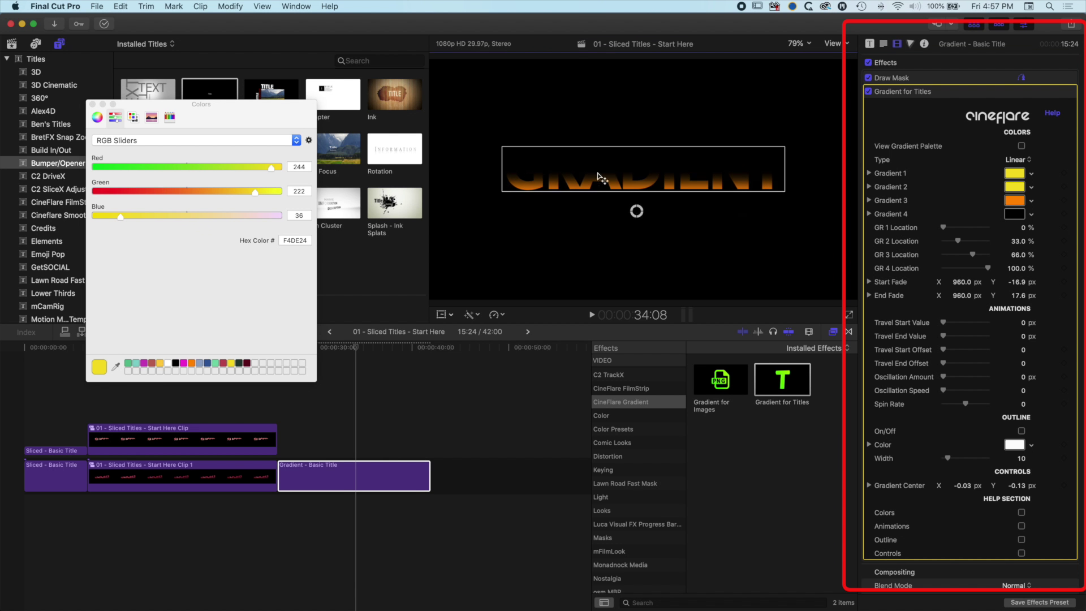
left_click(351, 477)
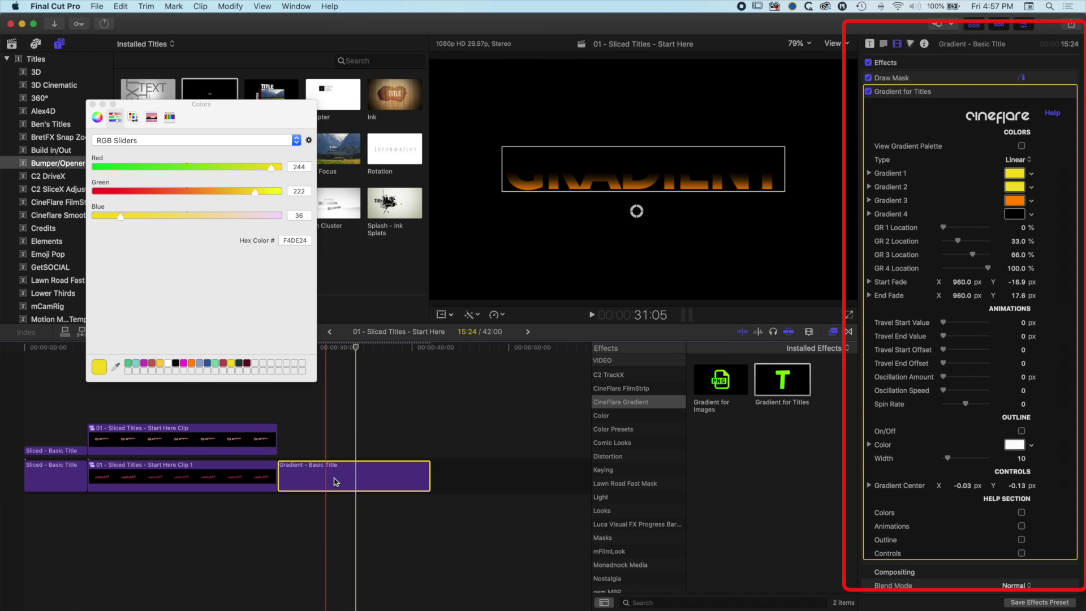
left_click_drag(636, 211, 635, 213)
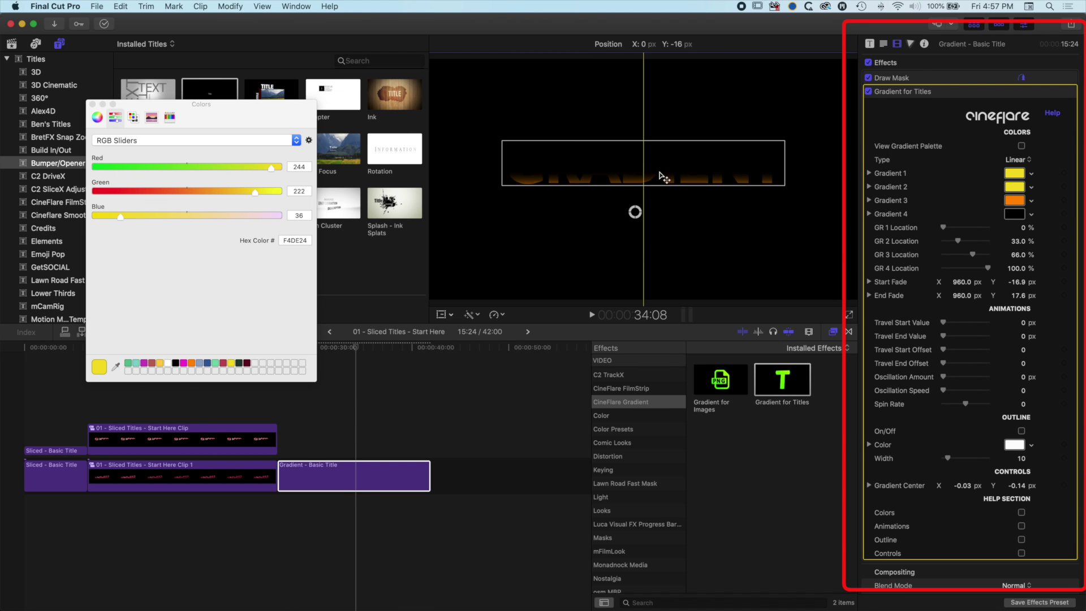
left_click_drag(635, 211, 638, 209)
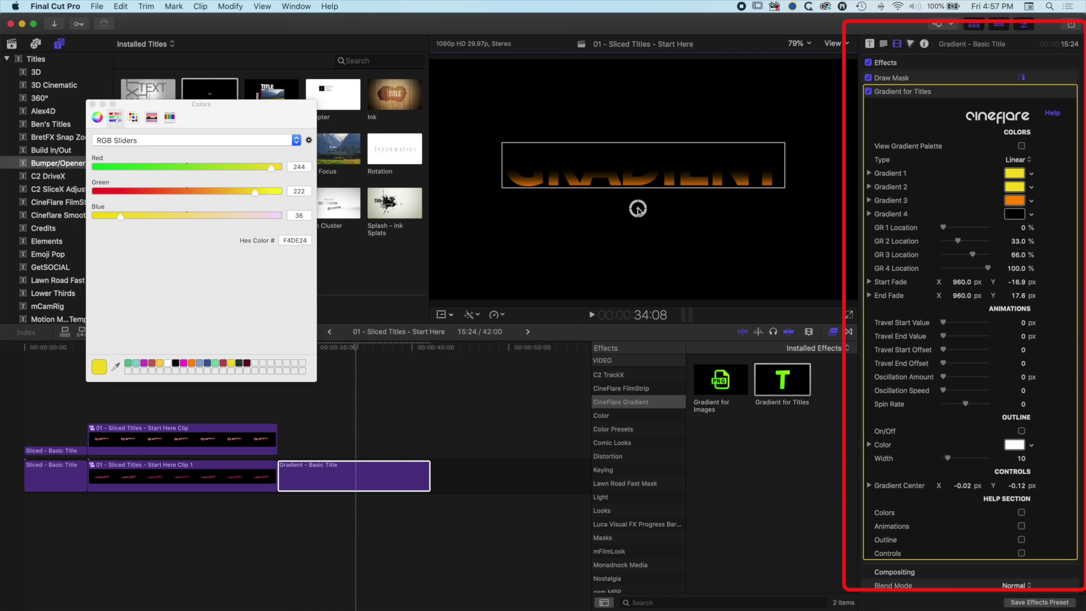
Slant the Draw Mask's upper edge by lowering its left point slightly and raising its right point to about X 749, Y 104 px
left_click(869, 78)
left_click(919, 78)
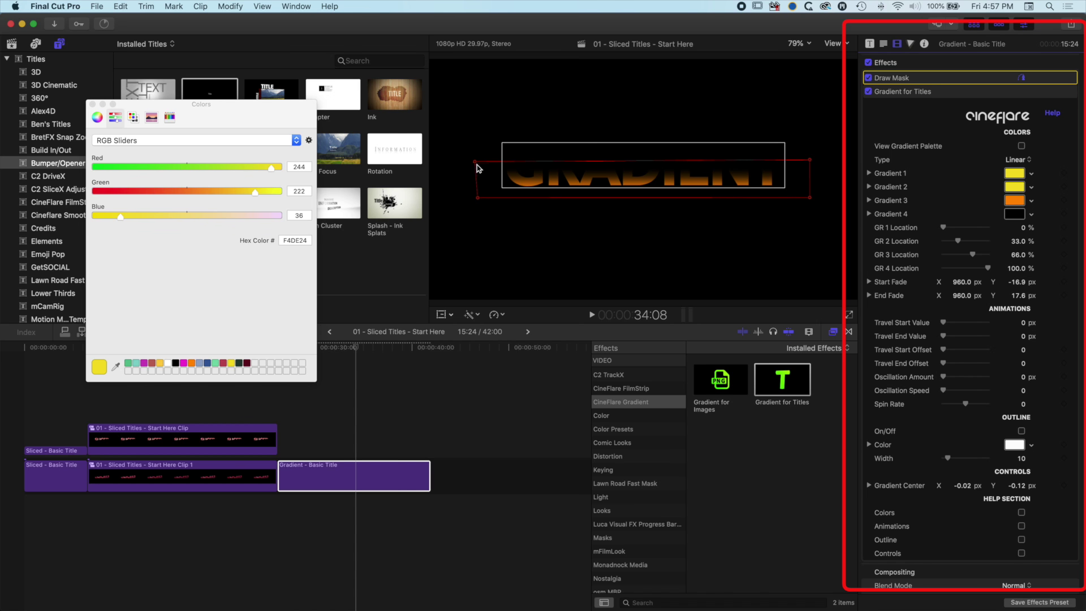
left_click_drag(480, 164, 480, 168)
left_click_drag(811, 162, 812, 159)
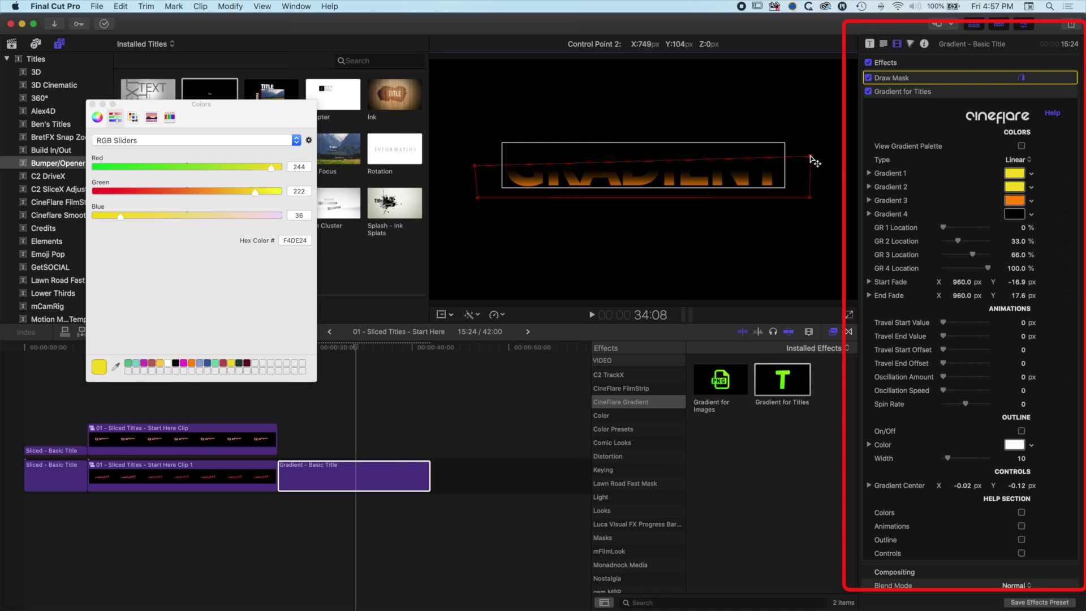
Duplicate the Gradient title above the original and flip the copy's mask to the upper half by raising its two lower points above the letters
left_click(369, 464)
left_click_drag(348, 457, 347, 433)
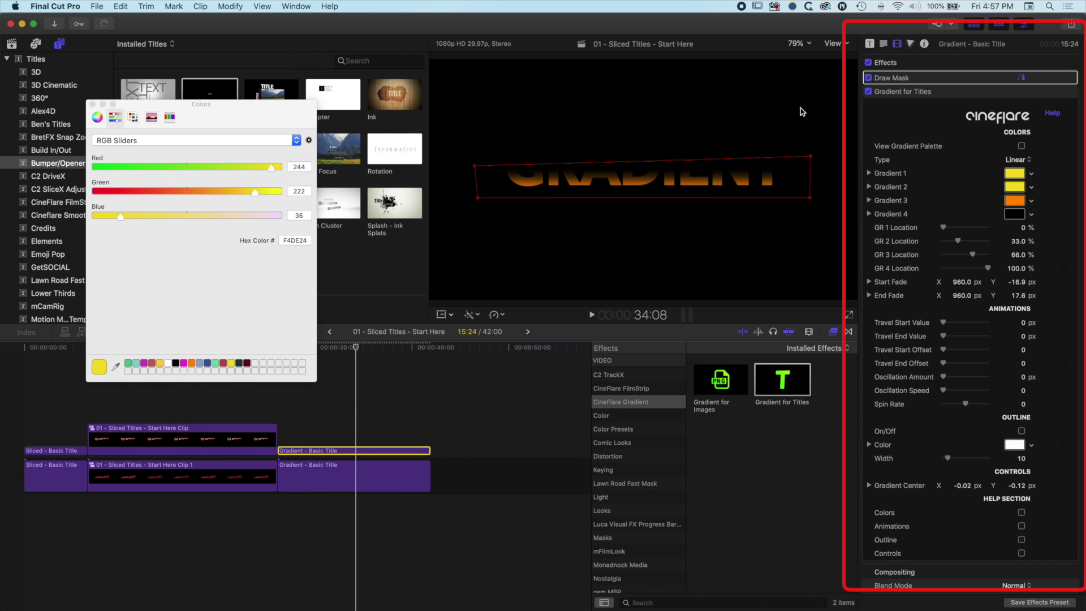
left_click_drag(479, 197, 472, 115)
left_click_drag(812, 201, 809, 116)
Move the gradient center to about X -0.03, Y 0 on the upper title and X -0.03, Y -0.08 on the lower title
left_click(924, 94)
left_click_drag(638, 207, 637, 181)
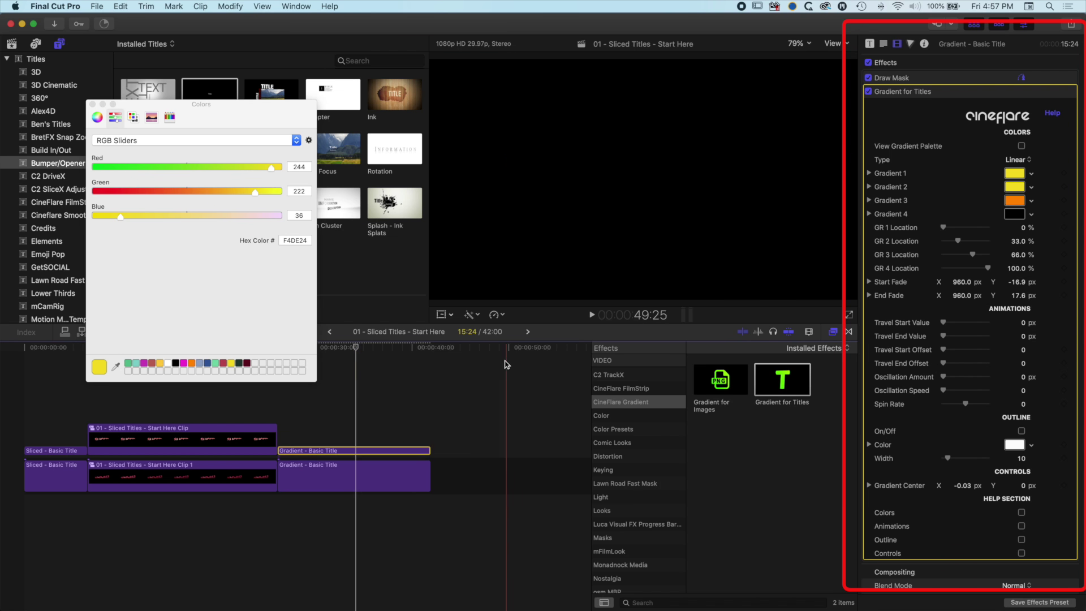
left_click(348, 481)
left_click(928, 78)
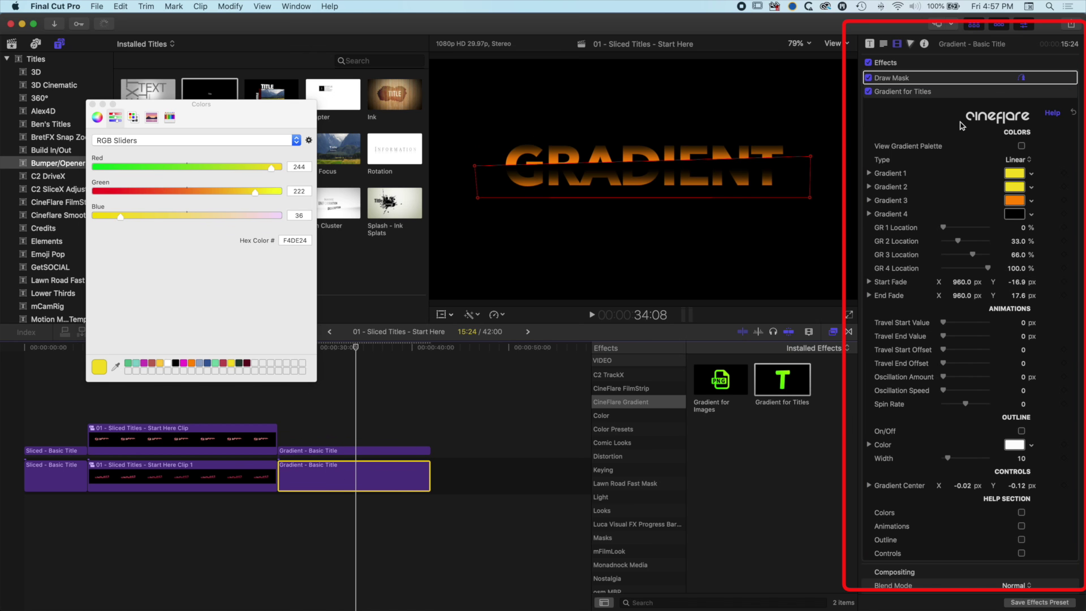
left_click(929, 92)
left_click_drag(637, 209, 636, 199)
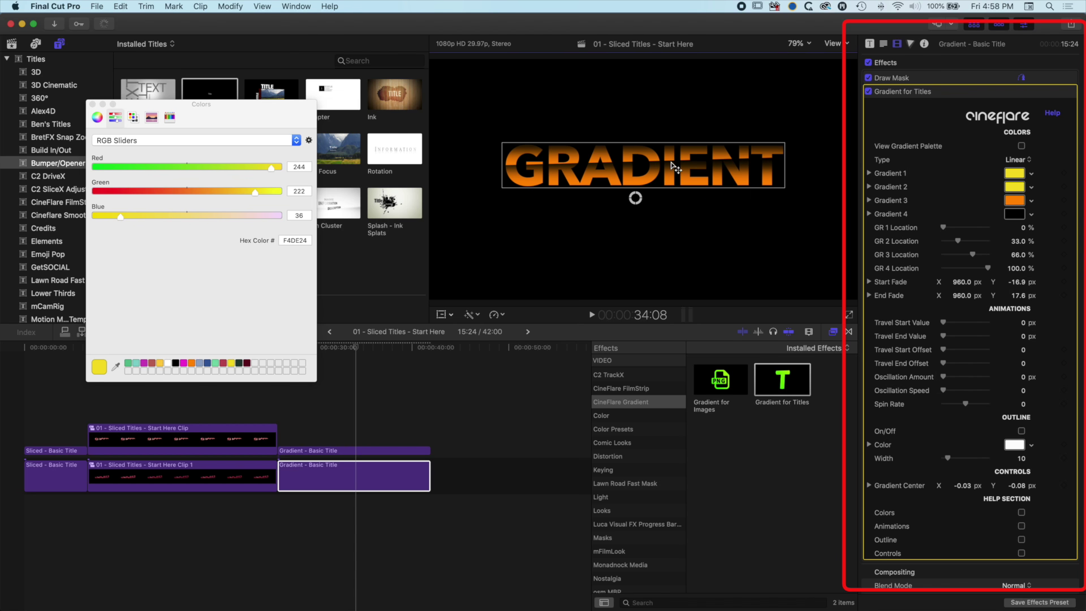
Try shifting the lower Gradient half slightly to the right, and undo the move
left_click_drag(744, 165, 762, 170)
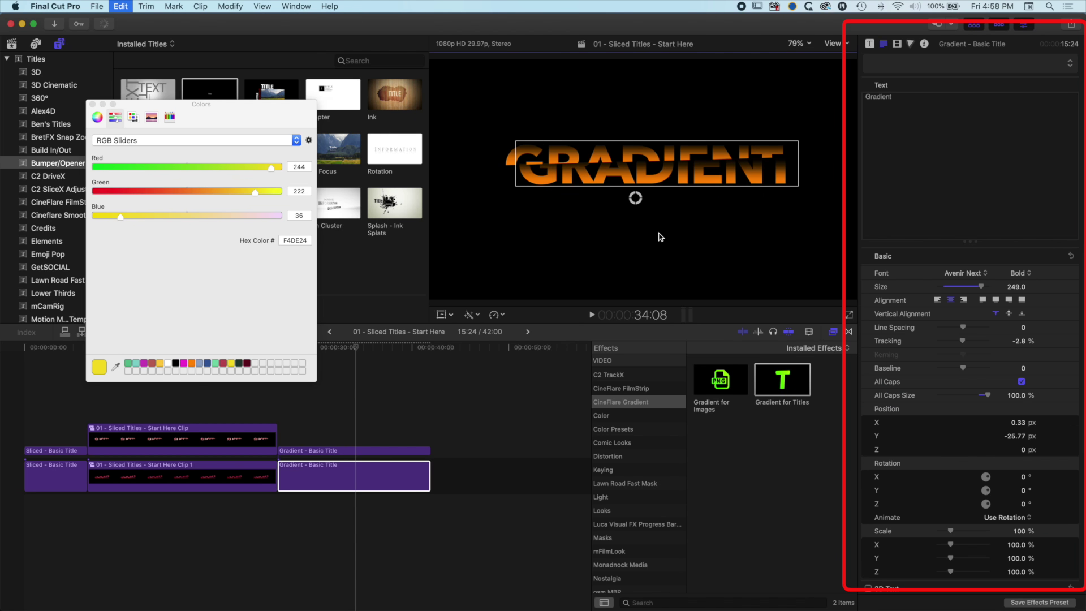
key("super+z")
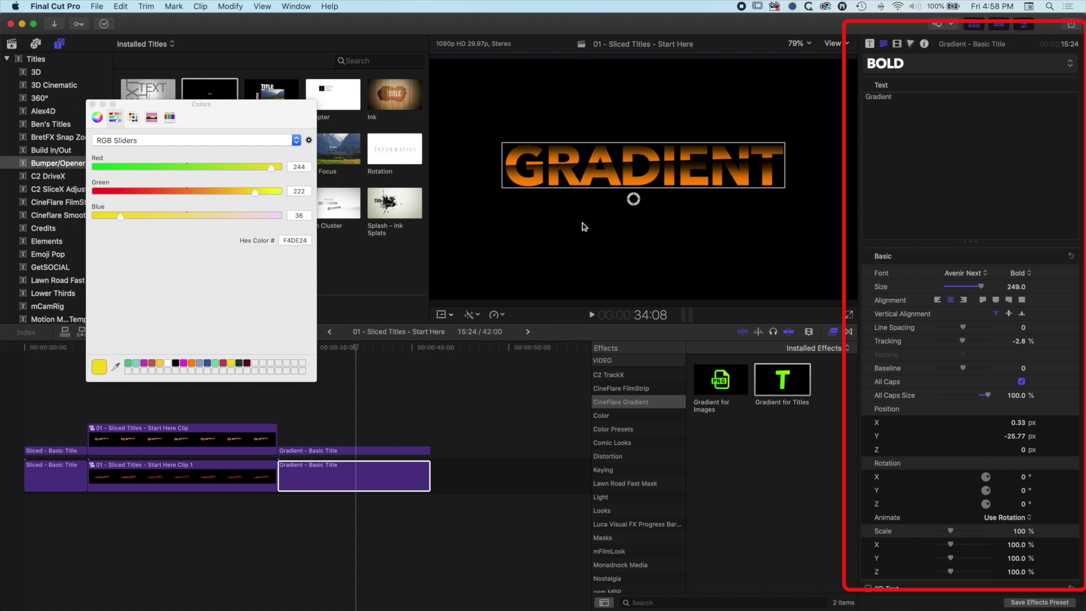
Close the Colors window and play the sliced titles from the beginning of the timeline
left_click(372, 396)
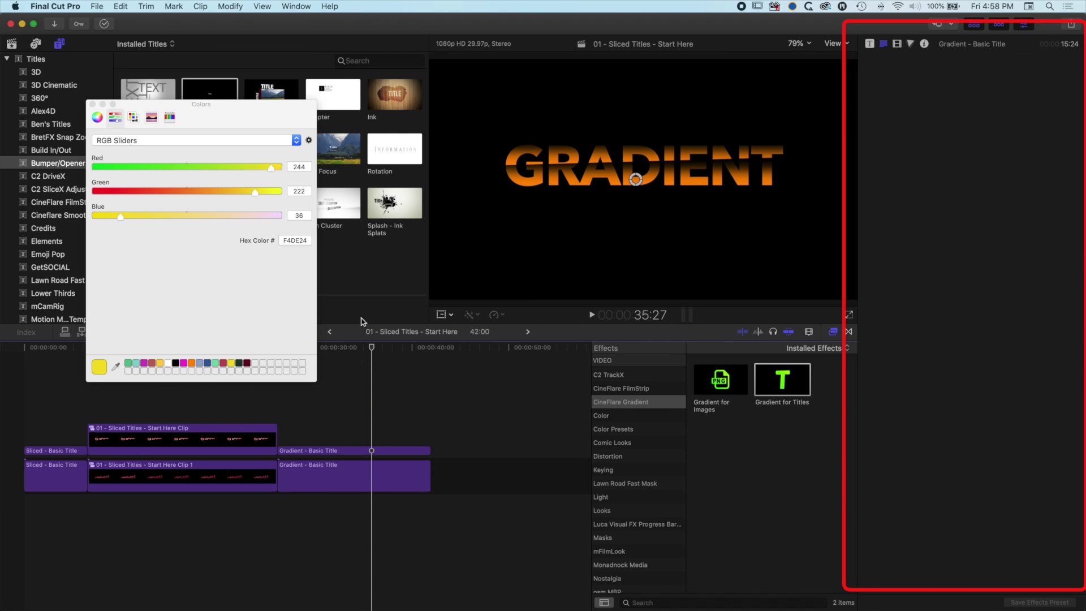
left_click(92, 105)
mouse_move(356, 346)
left_mouse_down()
mouse_move(380, 347)
mouse_move(356, 347)
left_mouse_up()
left_click_drag(288, 353, 10, 361)
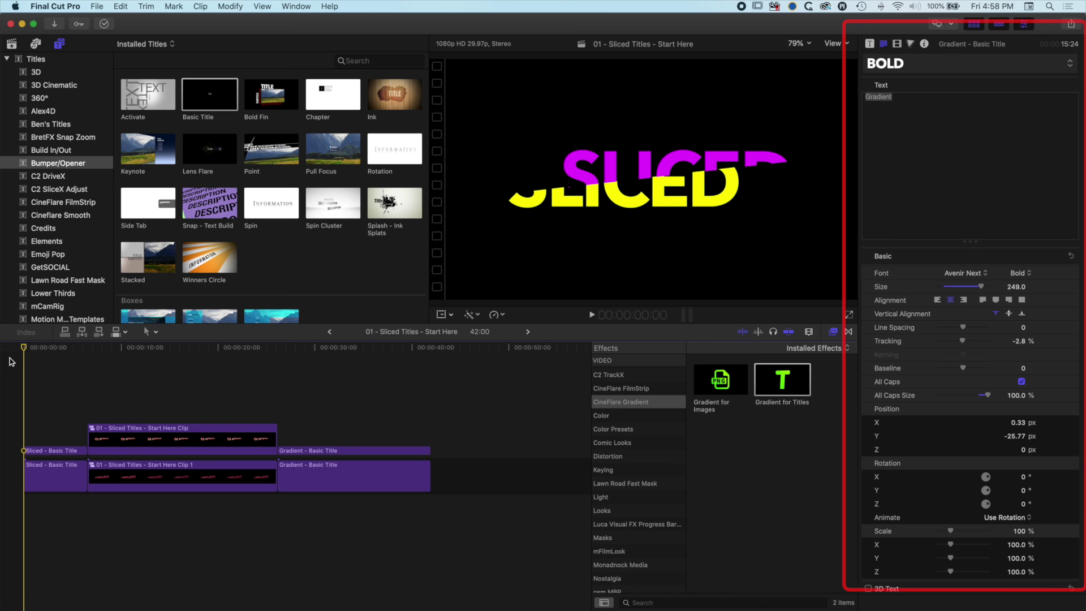
key("space")
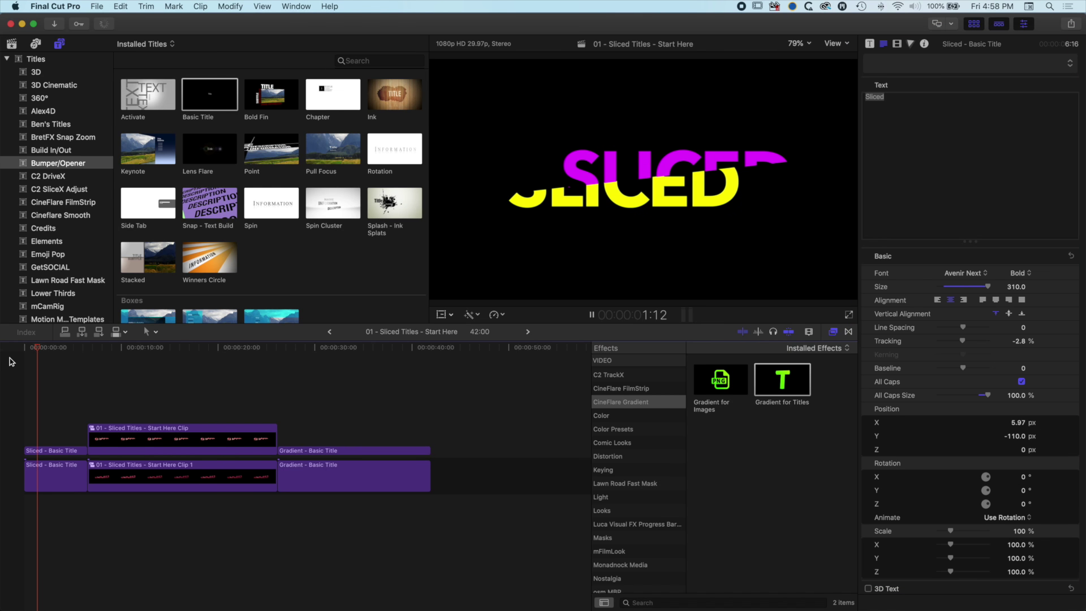